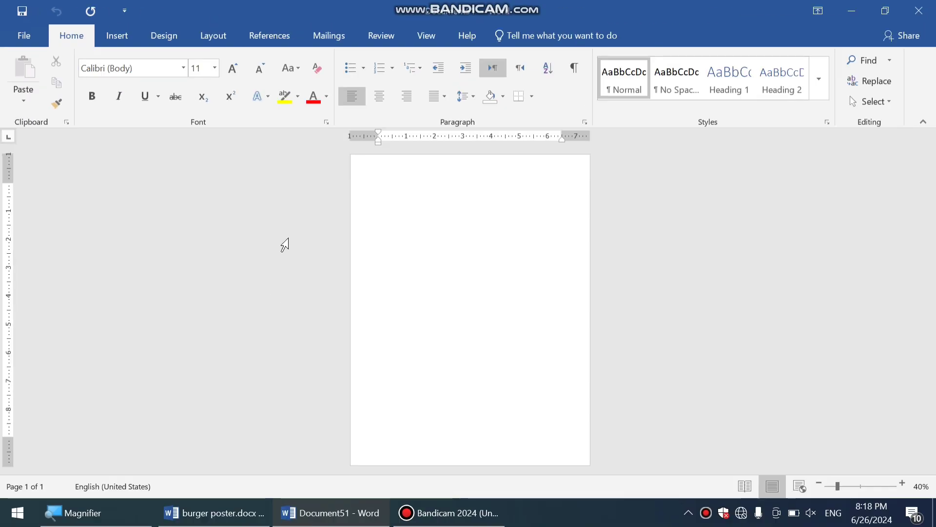
Set a custom paper size of 10 inches wide by 10 inches high for the whole document.
scroll(579, 288, down, 3)
scroll(579, 288, up, 3)
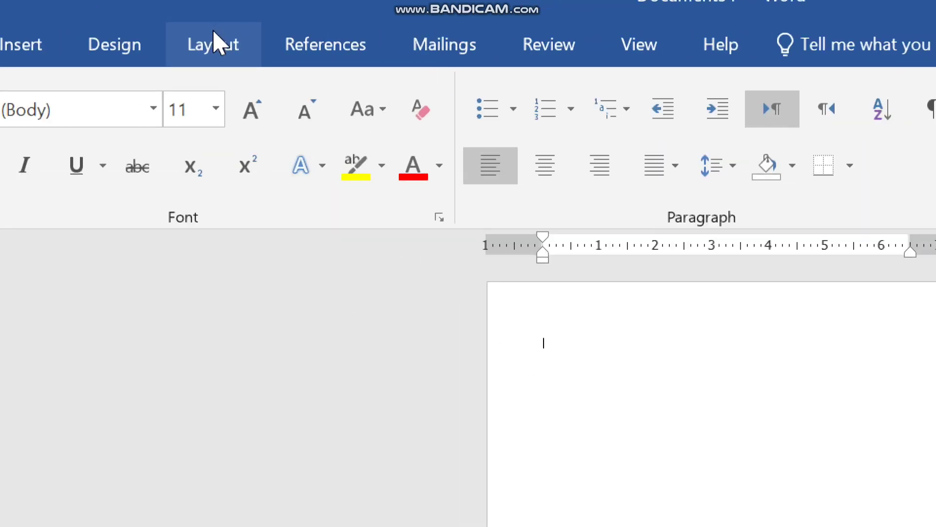
click(213, 35)
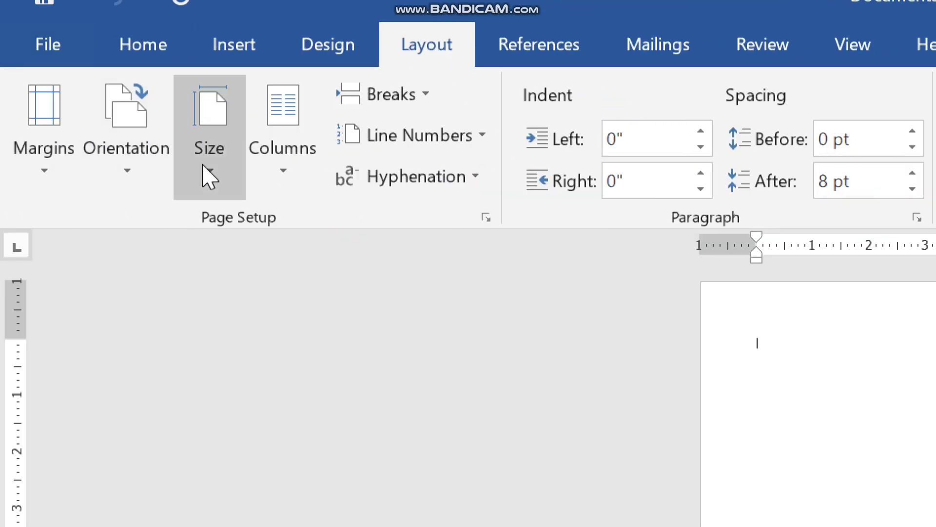
click(209, 177)
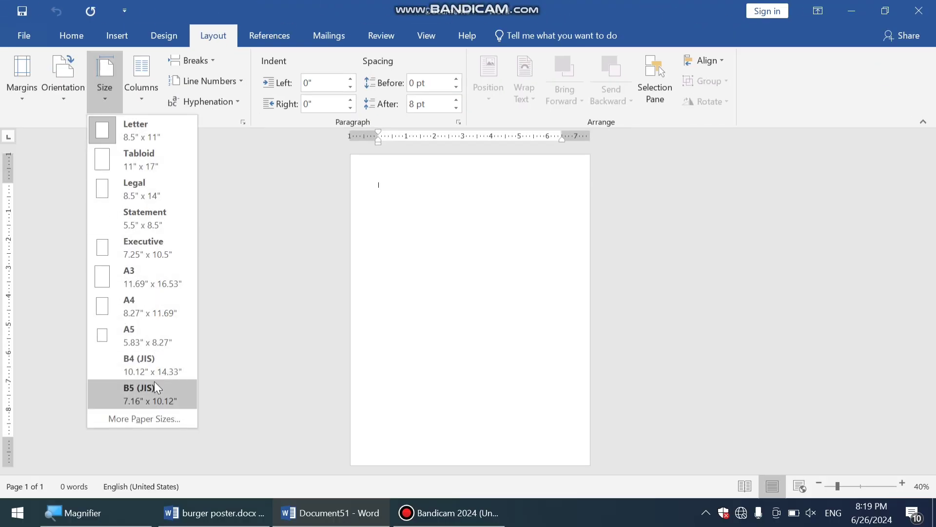
click(124, 418)
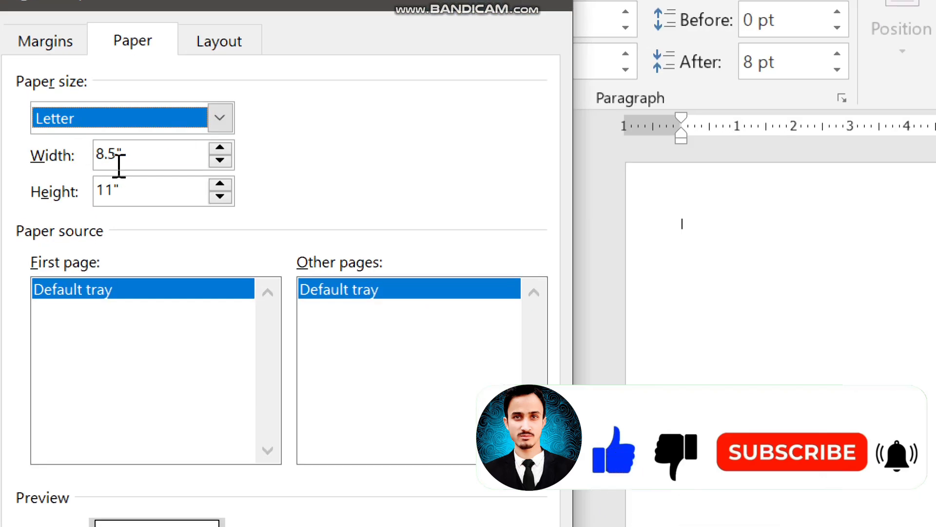
drag(97, 150, 81, 155)
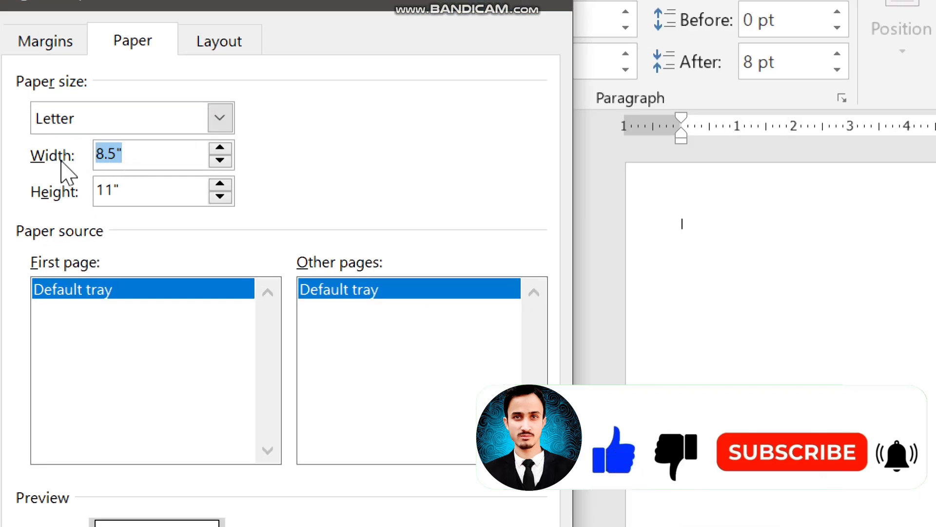
text(10)
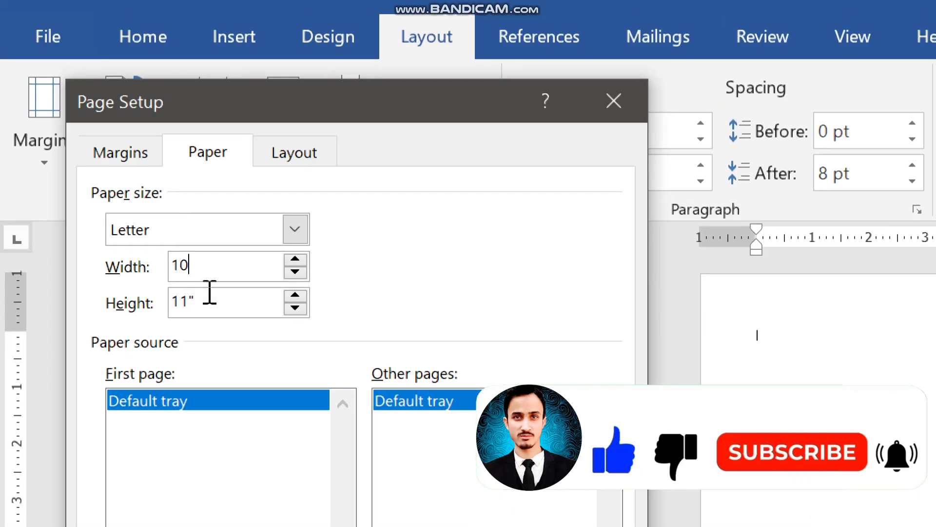
drag(209, 291, 146, 303)
text(19)
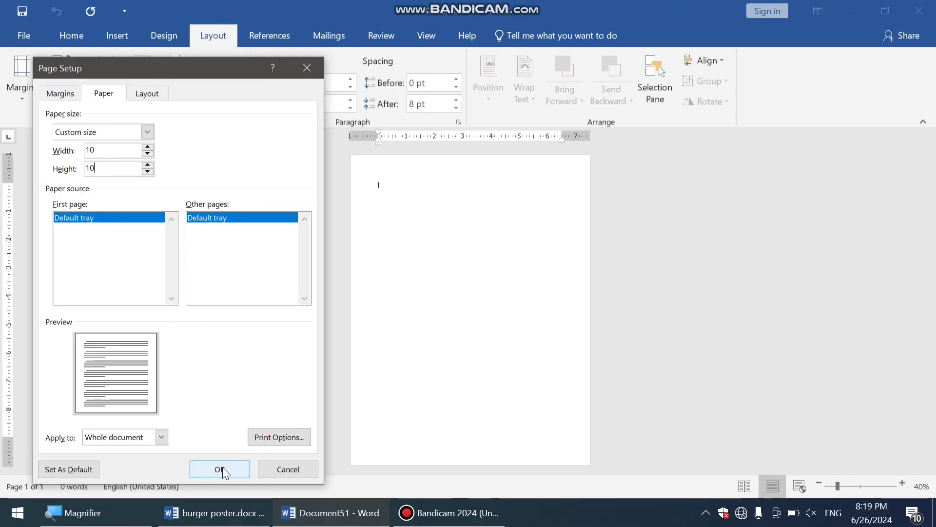
click(220, 470)
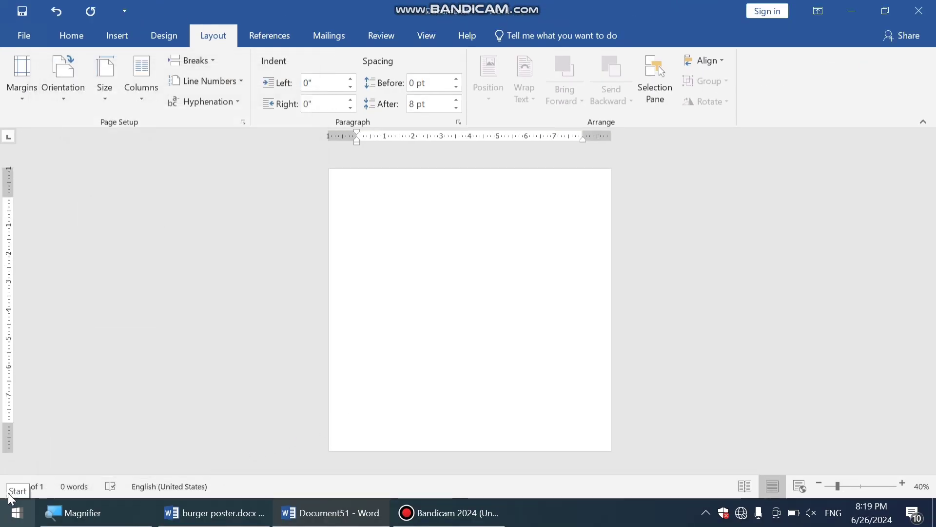
Apply a custom dark red page color with RGB values 142, 0, 0.
scroll(175, 333, down, 3)
scroll(194, 300, up, 4)
scroll(236, 280, down, 1)
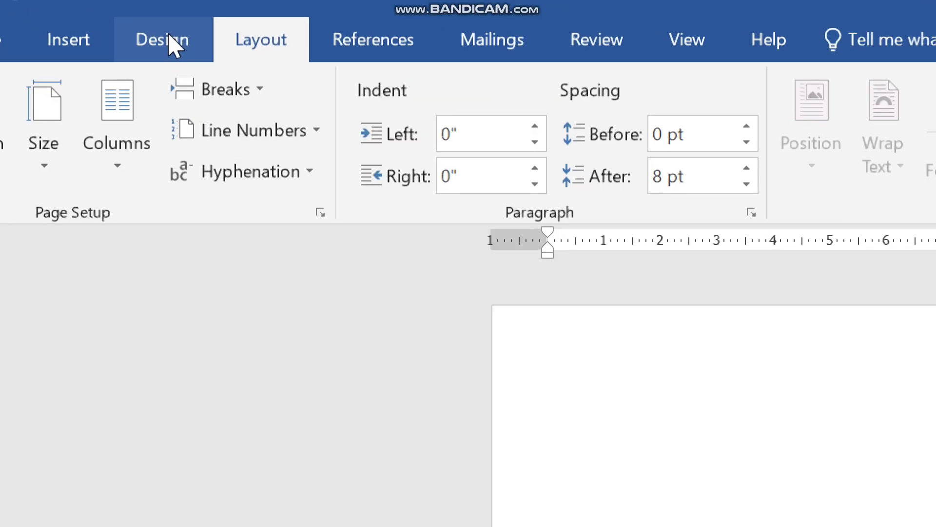
click(168, 35)
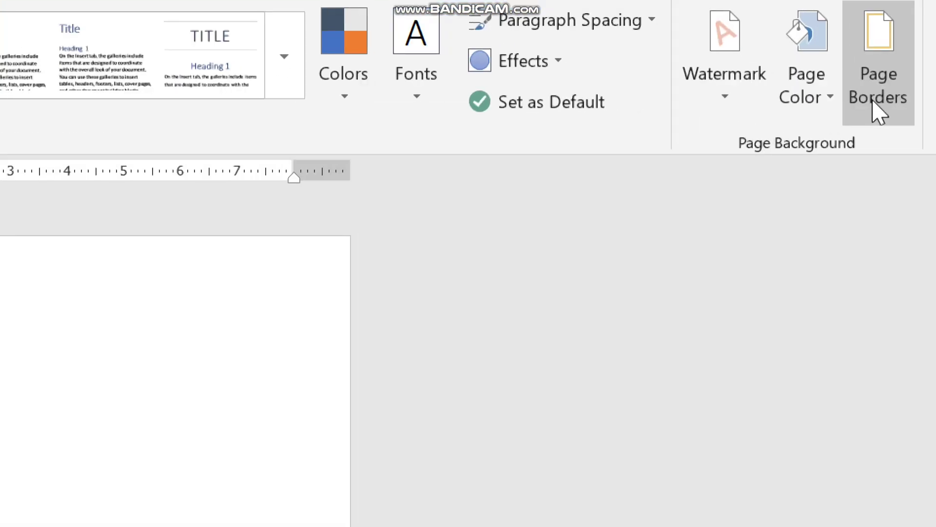
click(858, 110)
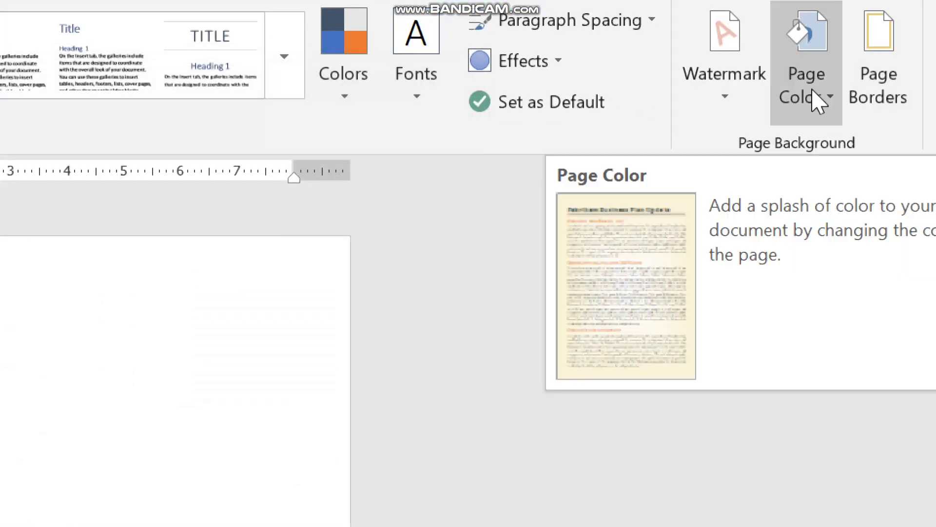
click(817, 99)
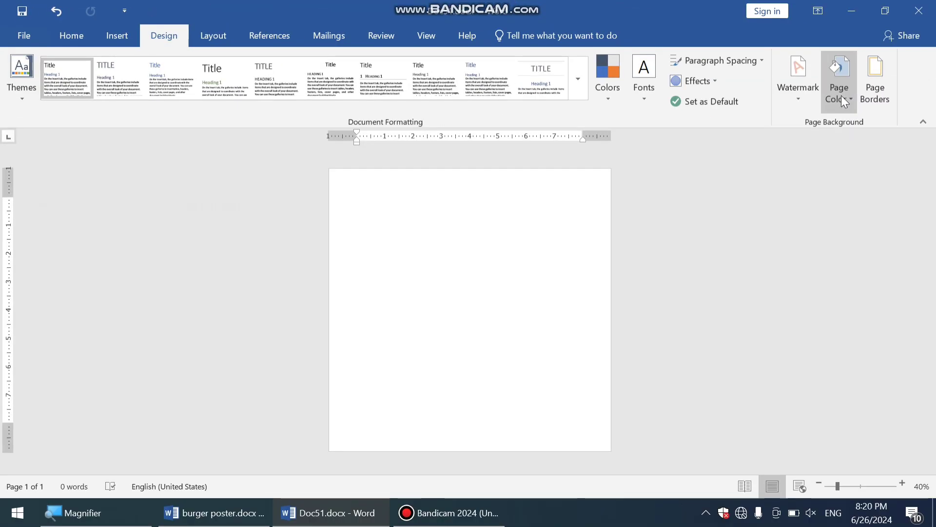
click(841, 95)
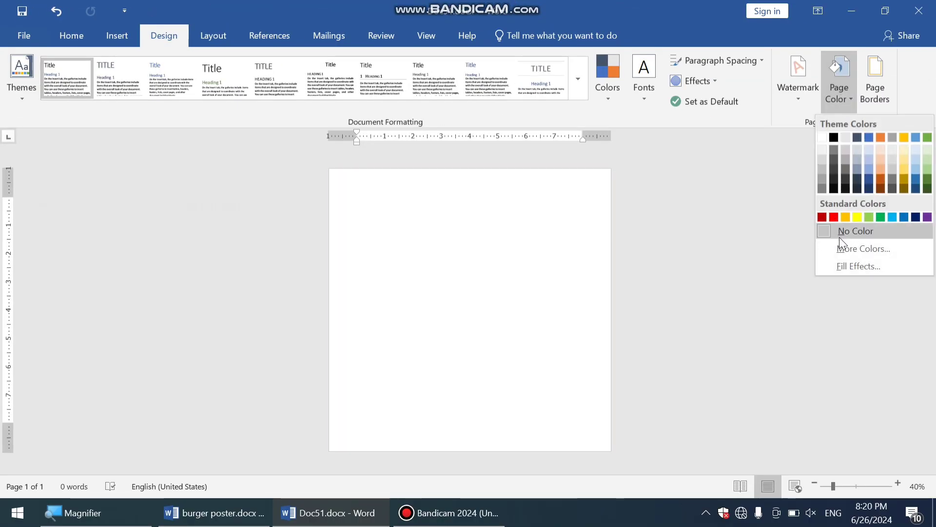
click(854, 249)
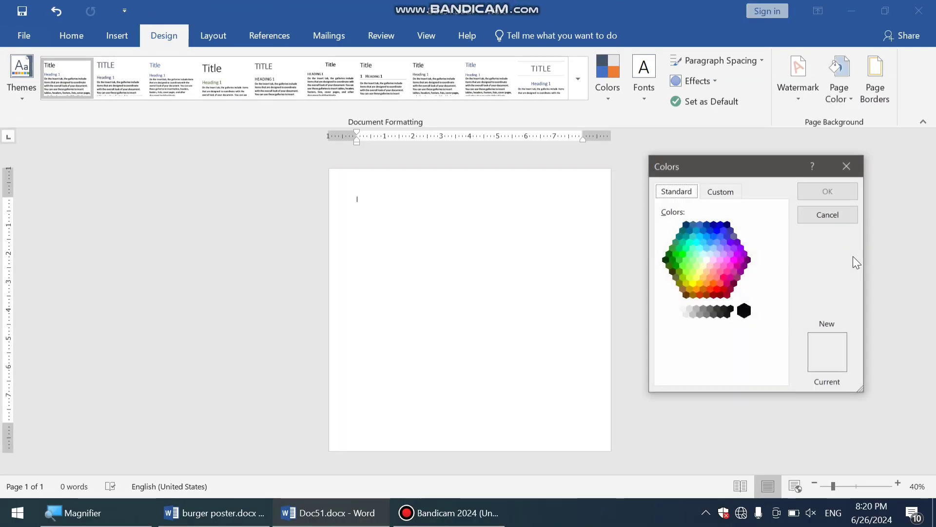
click(720, 191)
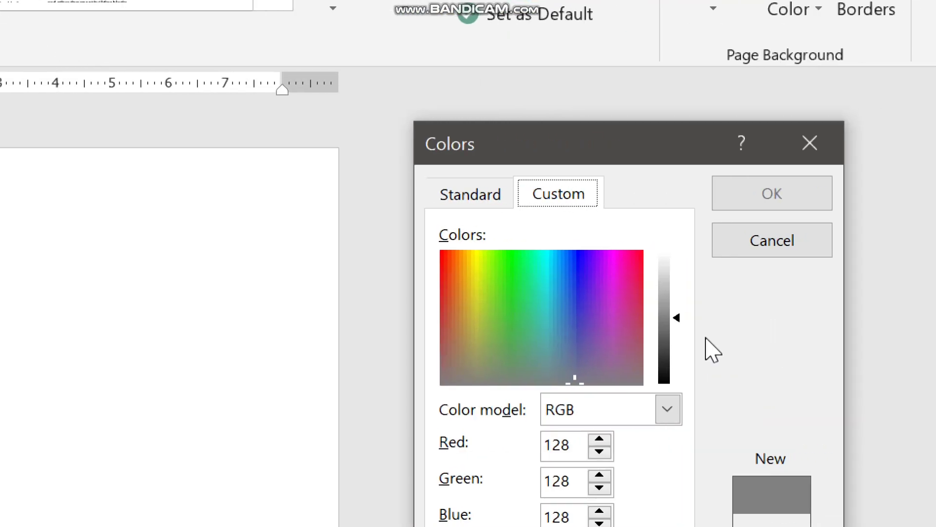
drag(472, 283, 432, 246)
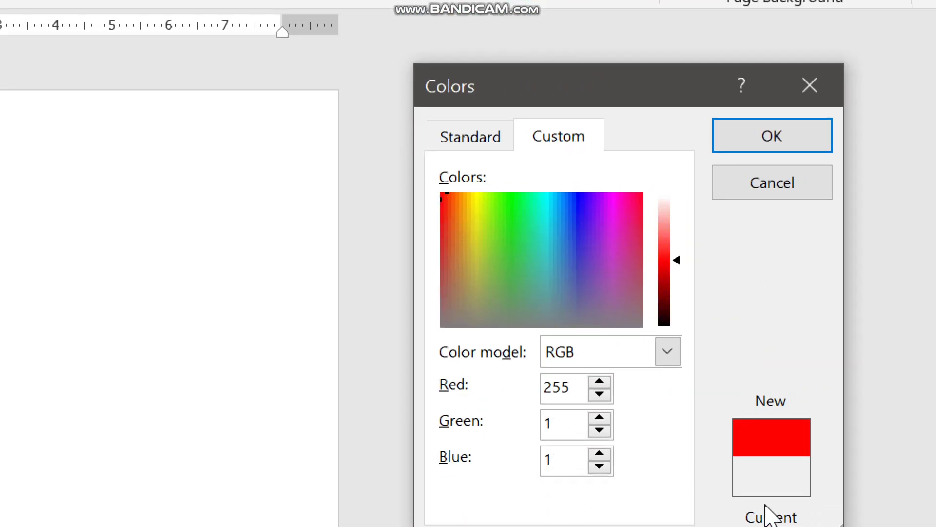
drag(677, 236, 677, 248)
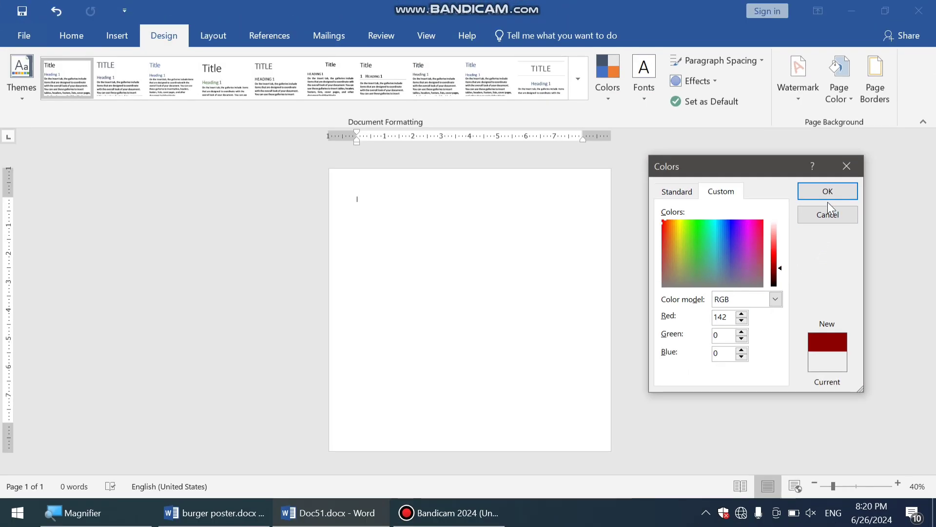
click(827, 191)
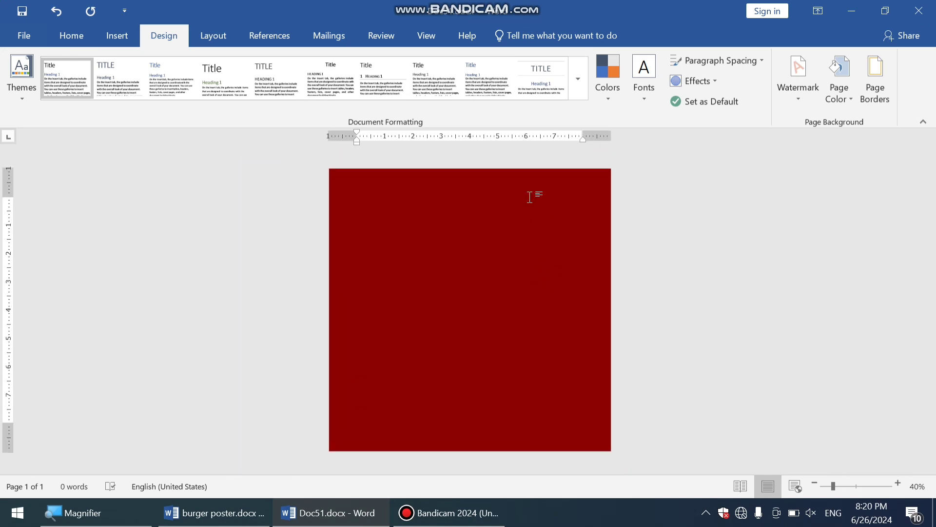
Insert the pictures Burger.png and Fries.png from the burger poster folder together.
mouse_move(526, 1)
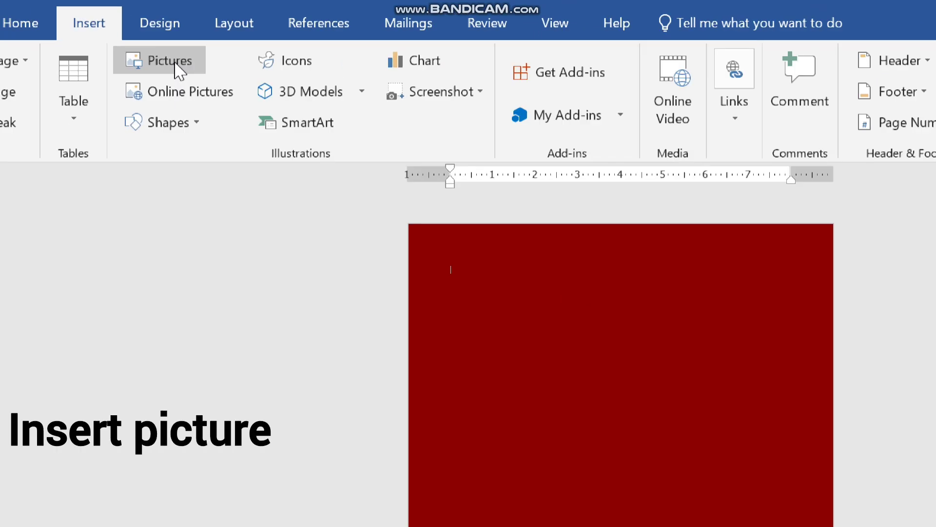
click(174, 62)
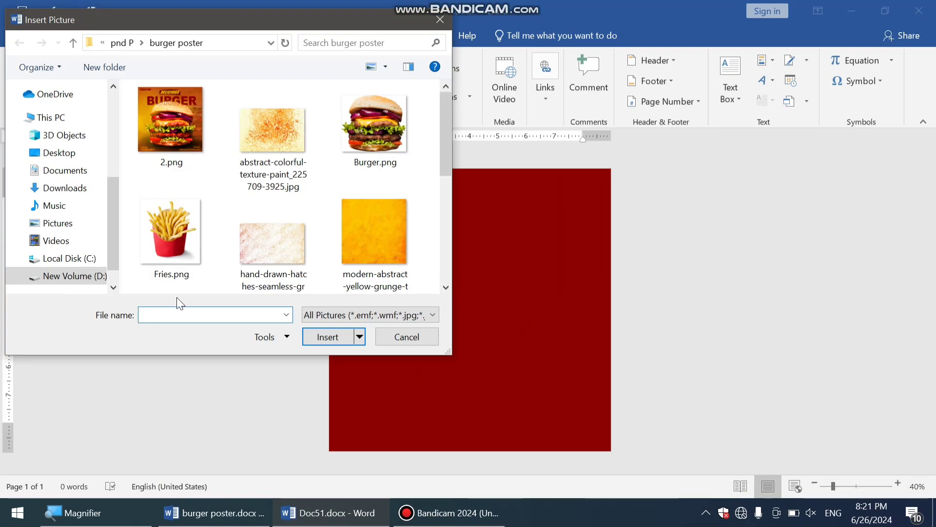
click(360, 148)
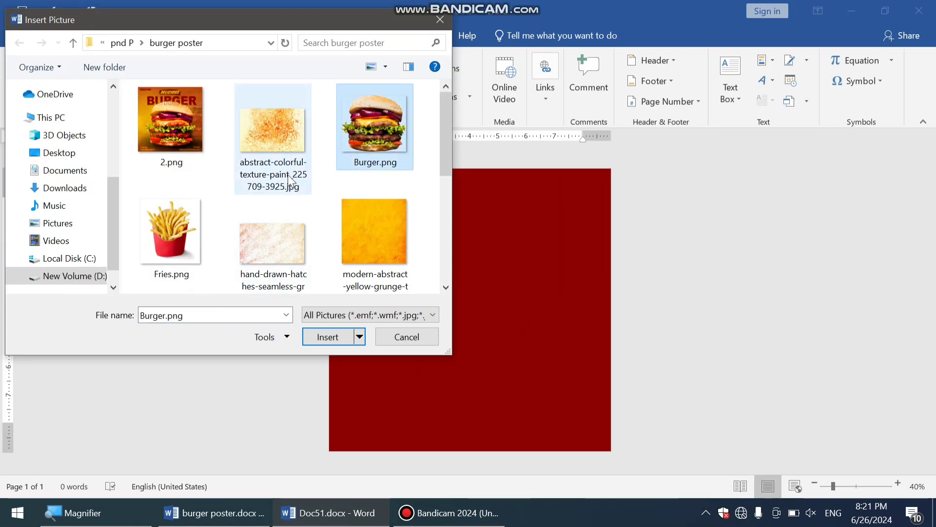
ctrl+click(169, 233)
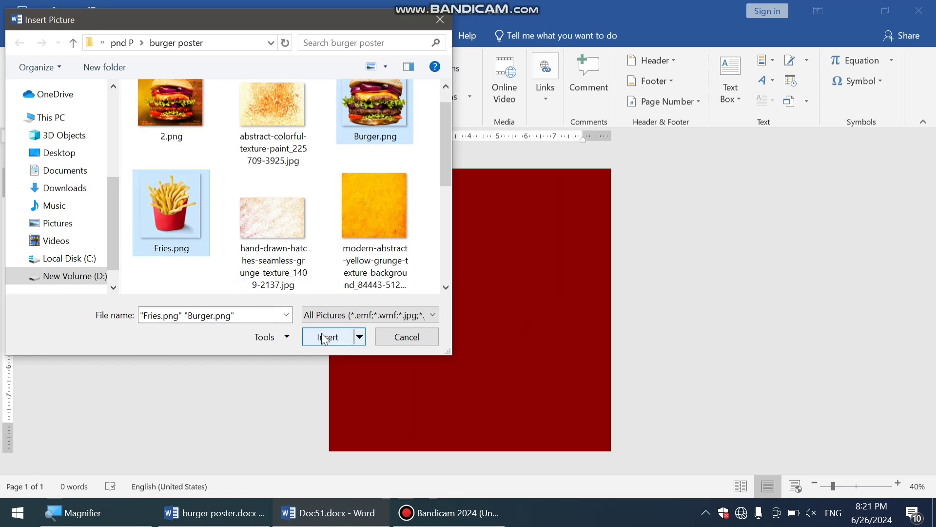
click(322, 336)
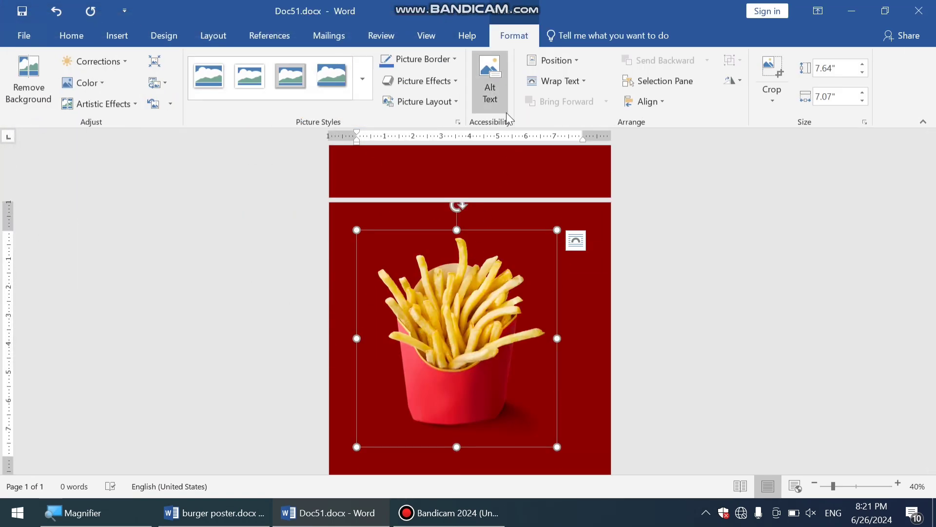
Place the fries picture in front of text and shrink it to about 4.81" high by 4.45" wide over the burger's lower-left part.
click(571, 84)
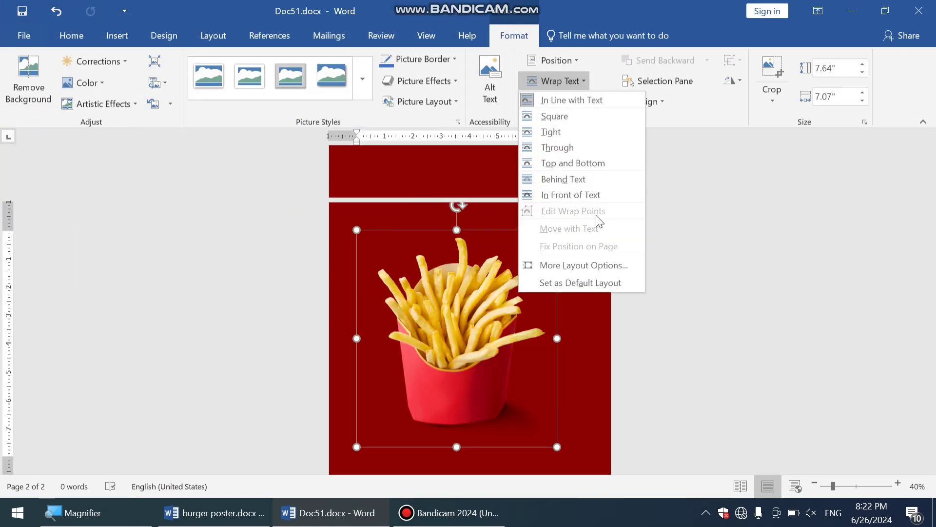
click(583, 195)
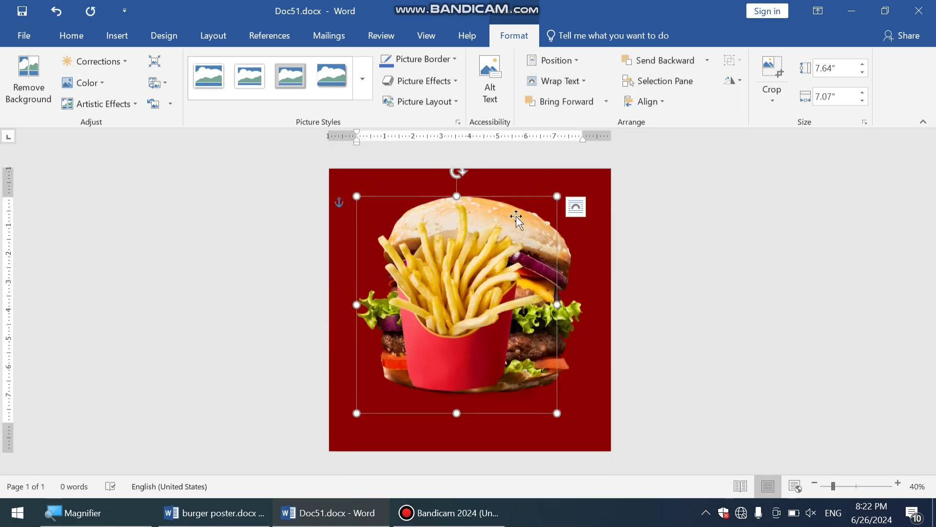
drag(494, 248, 460, 257)
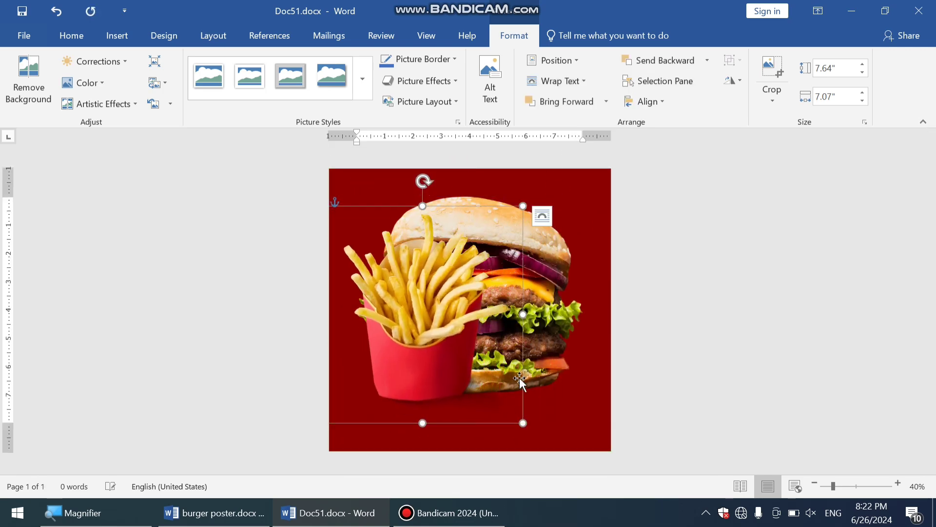
drag(524, 422, 451, 342)
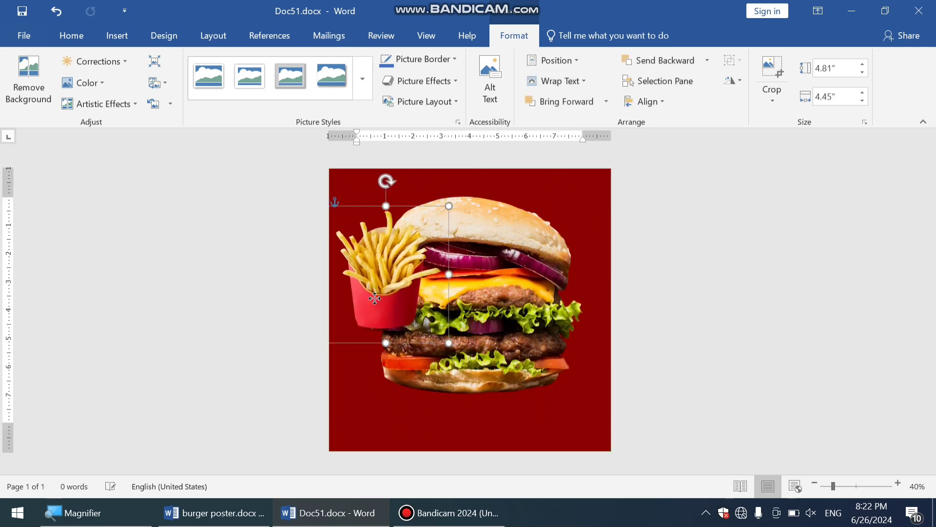
drag(383, 292, 410, 369)
Set the burger picture's text wrapping to In Front of Text.
click(538, 337)
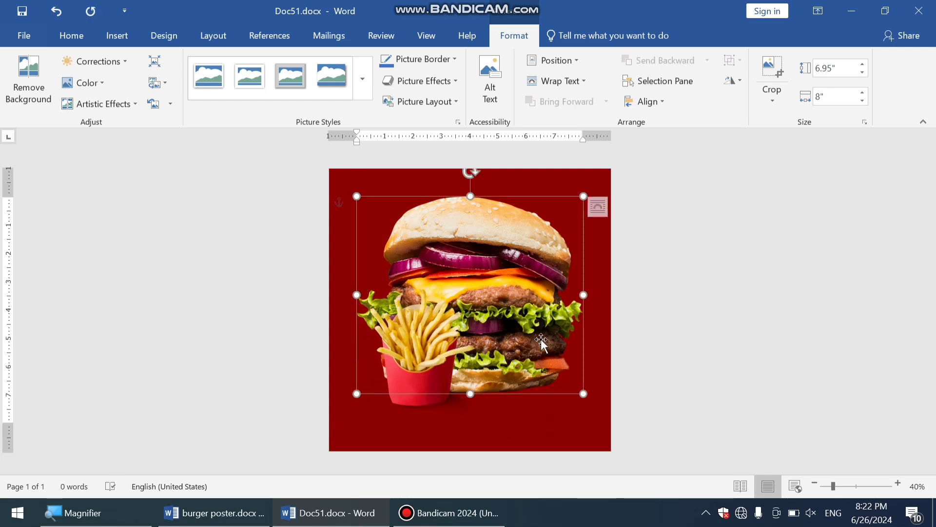
drag(538, 337, 537, 336)
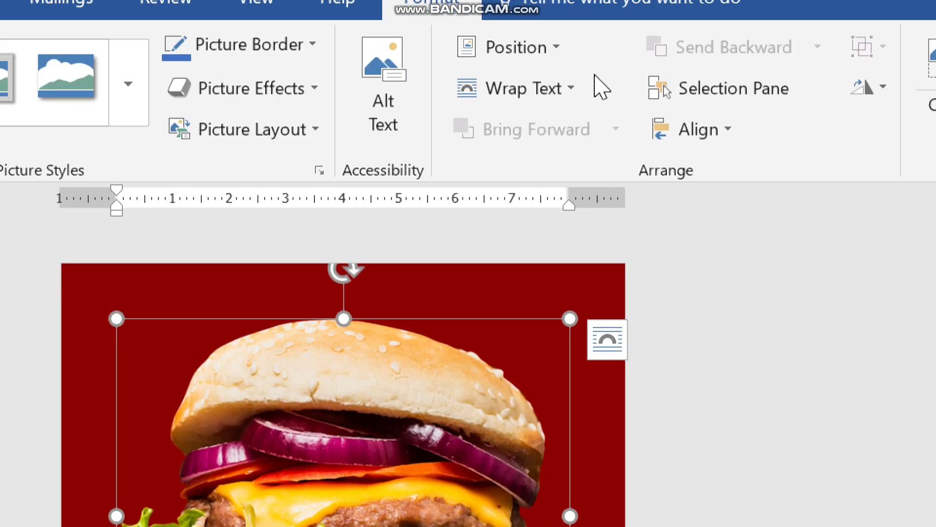
click(585, 80)
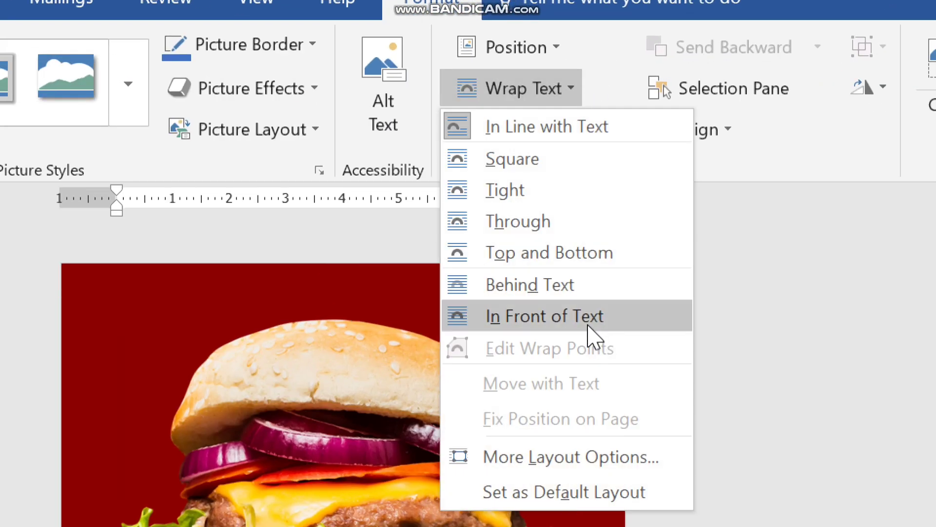
click(591, 335)
click(607, 340)
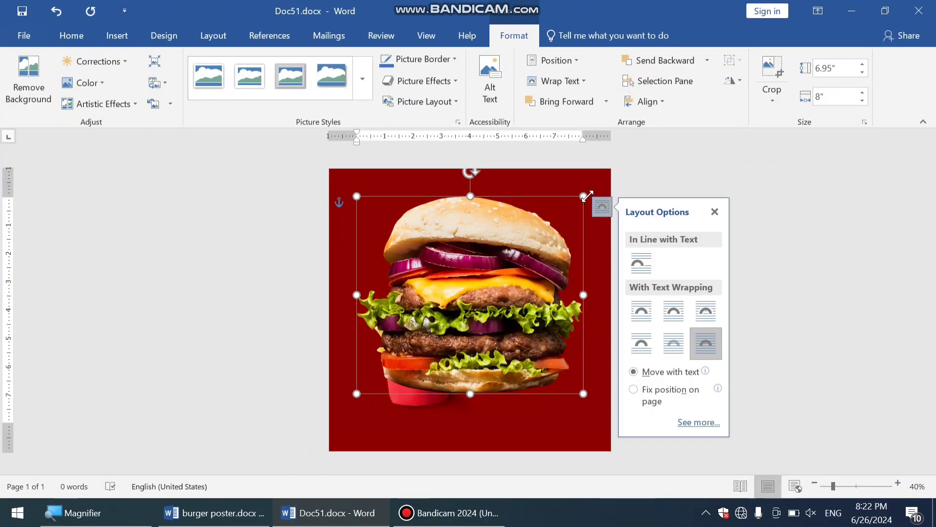
Shrink the burger picture to about 4.21" high by 4.84" wide and position it directly to the right of the fries.
drag(584, 197, 518, 253)
drag(487, 293, 558, 308)
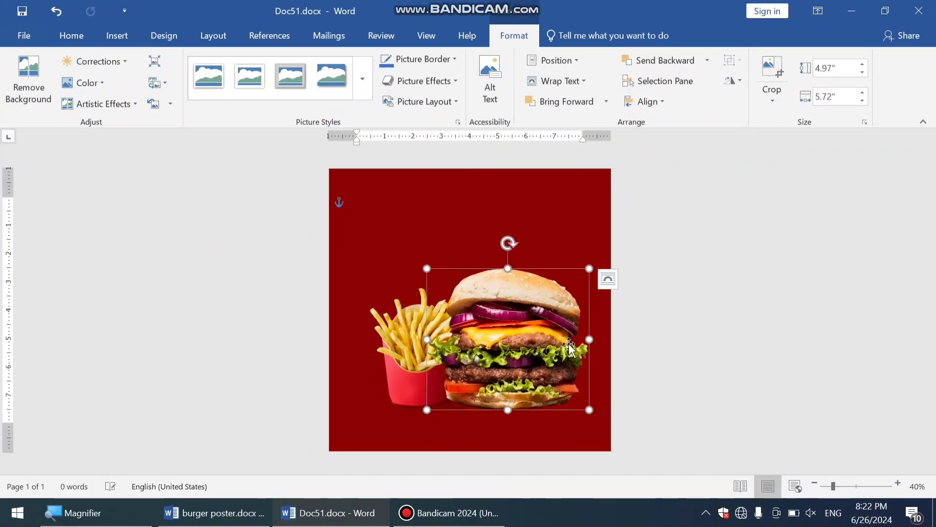
drag(576, 406, 551, 385)
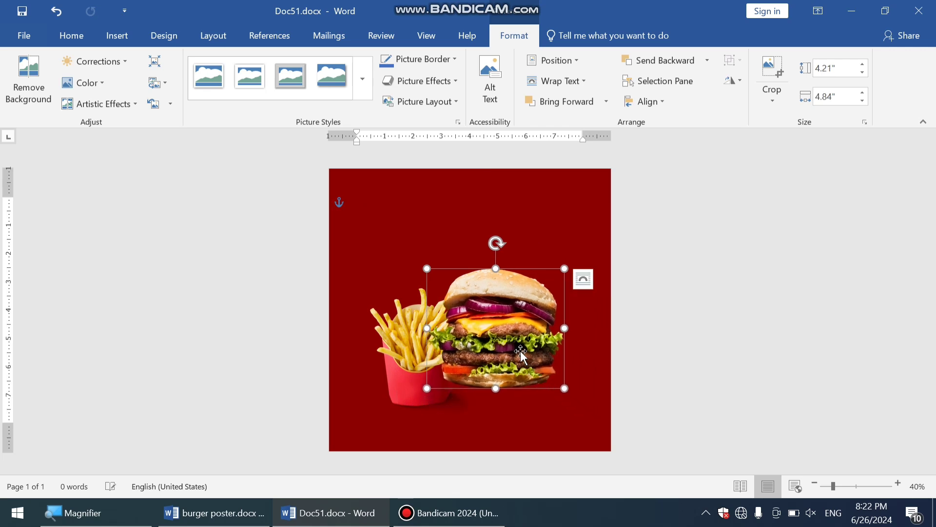
drag(520, 349, 532, 366)
scroll(533, 370, up, 2)
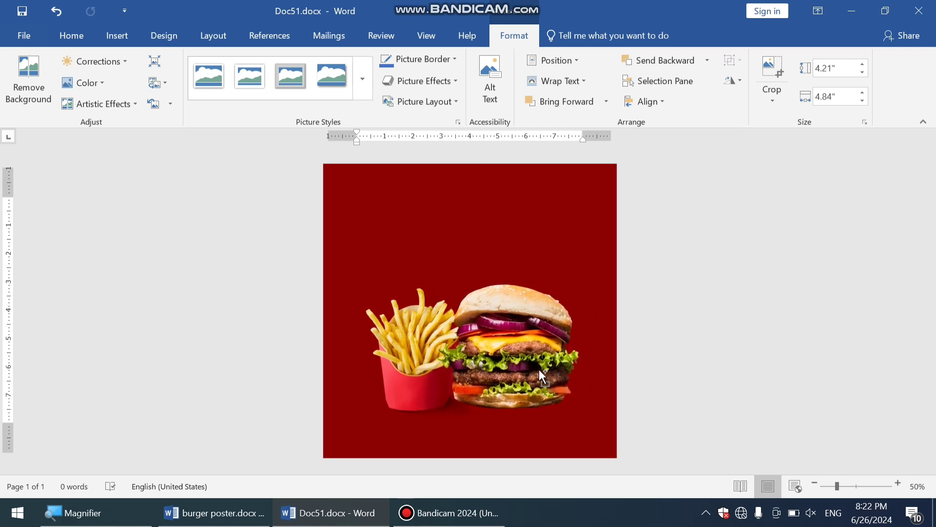
drag(527, 357, 529, 357)
Bring the fries picture forward, over the burger's edge, and shift the burger slightly right and down beside it.
click(397, 344)
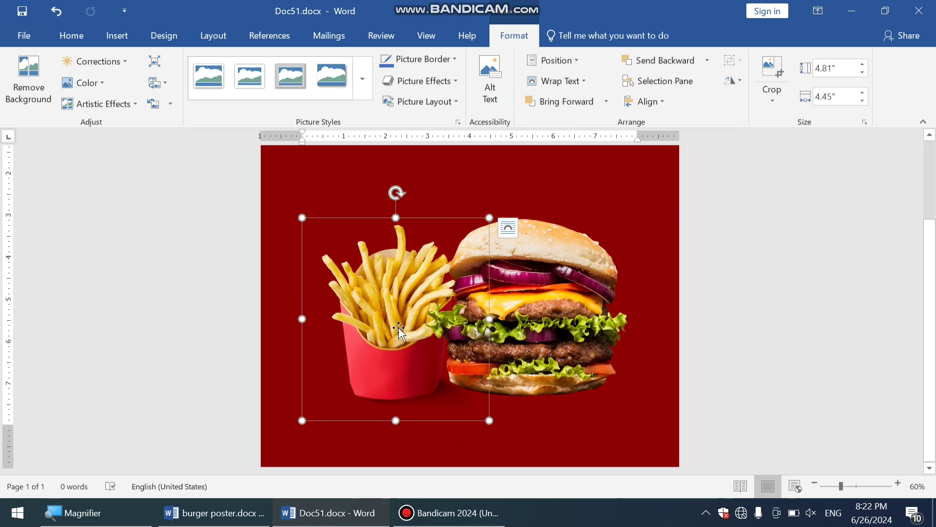
click(578, 108)
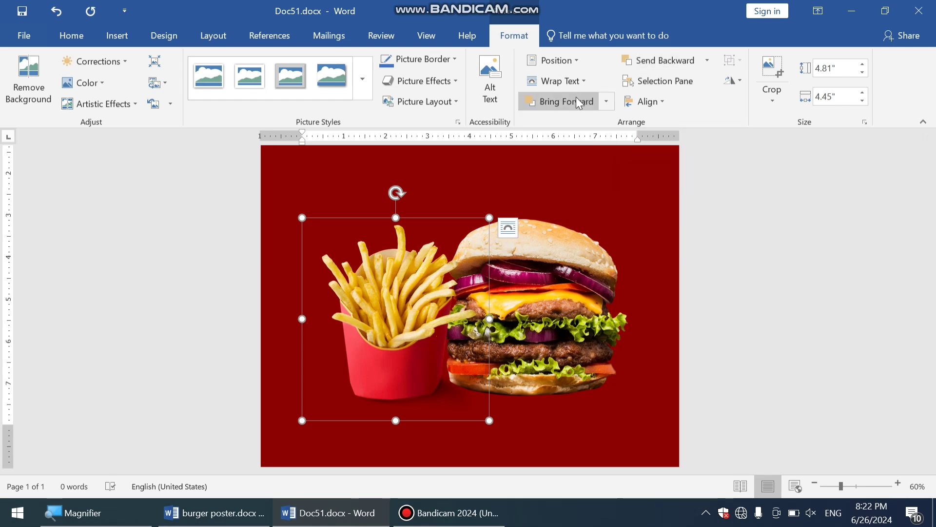
mouse_move(562, 264)
mouse_down()
mouse_move(545, 278)
mouse_move(571, 273)
mouse_up()
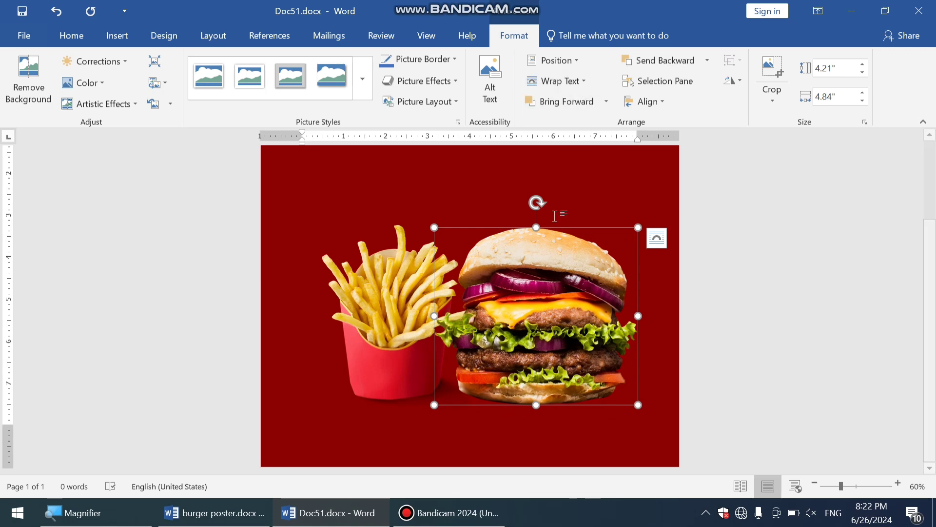
drag(512, 320, 539, 326)
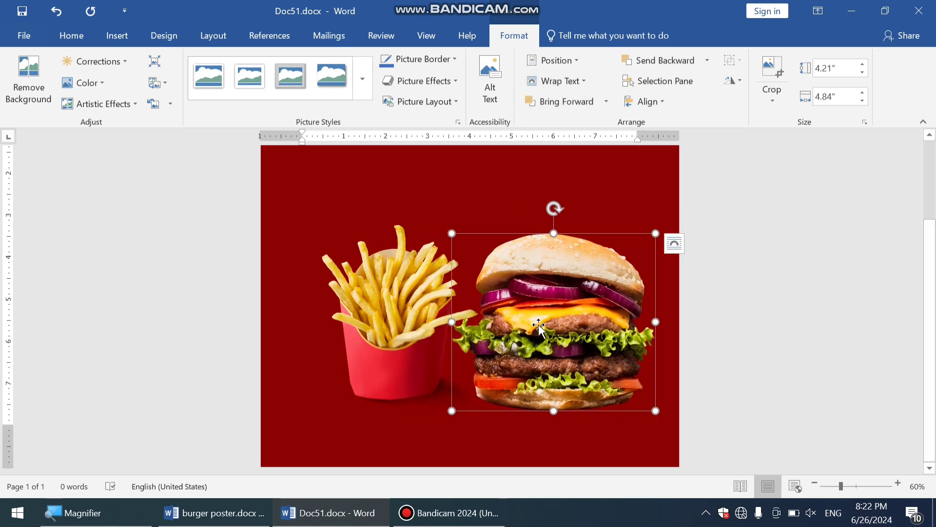
scroll(554, 344, up, 4)
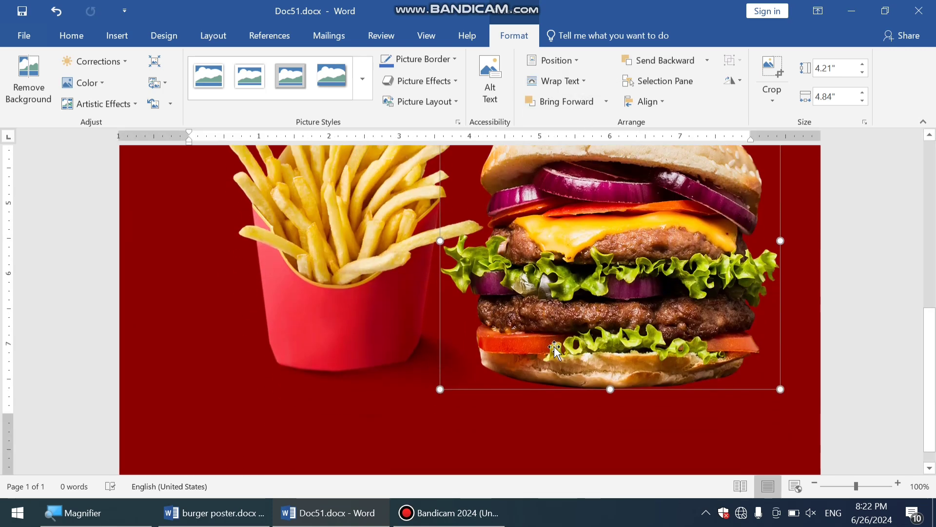
drag(554, 347, 543, 318)
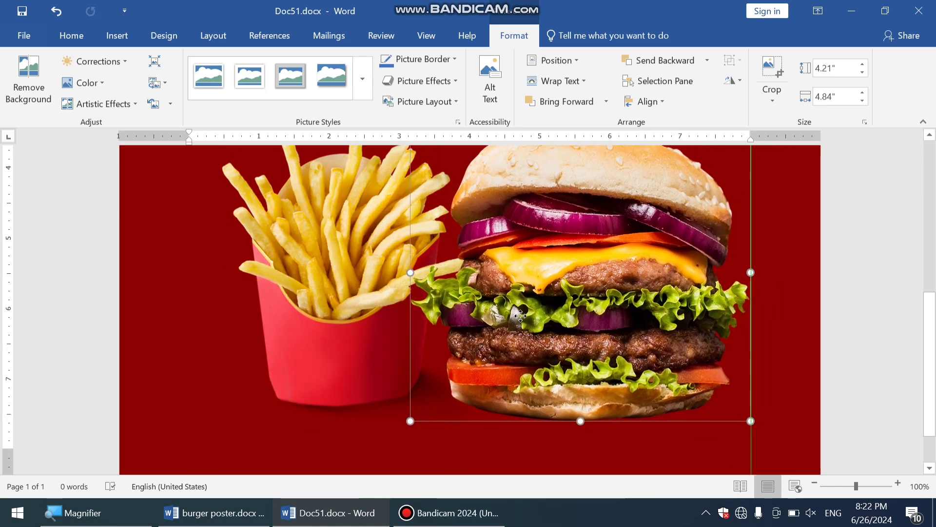
scroll(541, 355, down, 5)
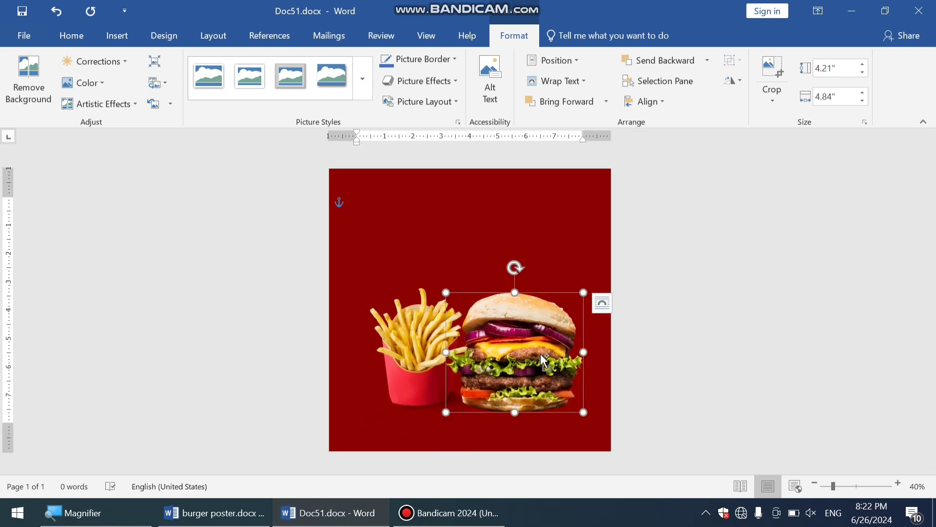
scroll(540, 353, down, 1)
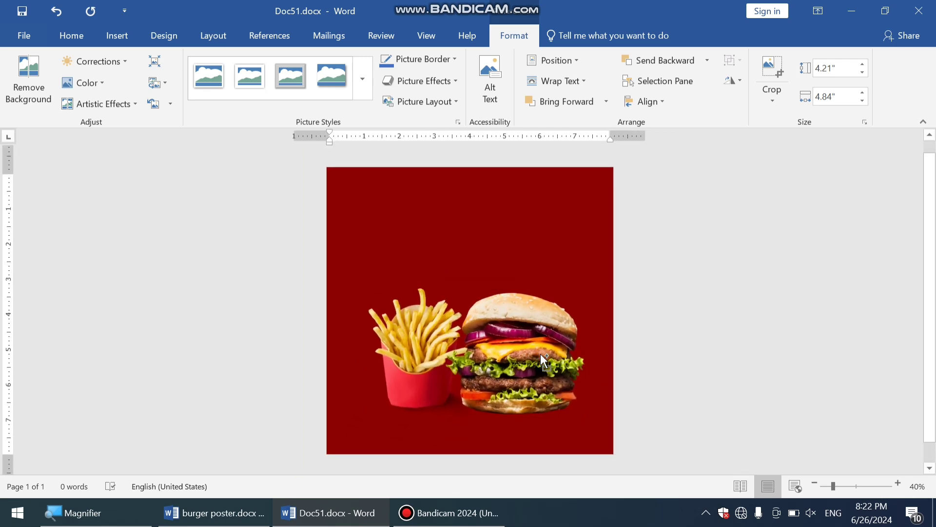
Enlarge the burger picture to about 4.64" high by 5.34" wide and nudge the fries picture slightly upward.
drag(583, 291, 600, 274)
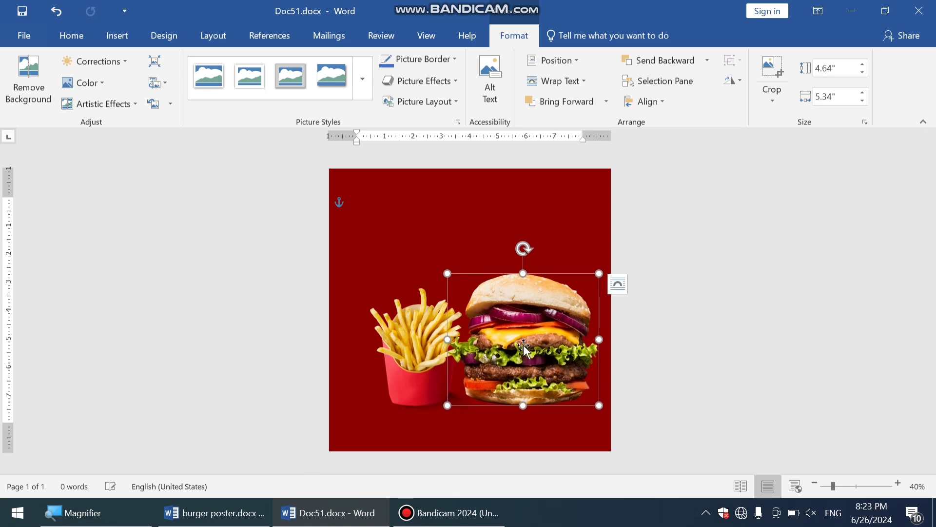
drag(426, 374, 442, 376)
click(549, 445)
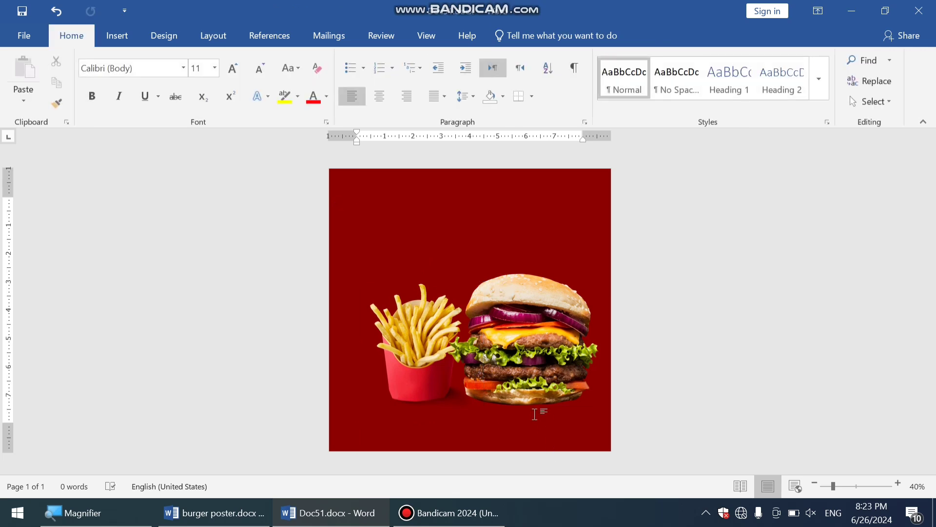
Enlarge the fries picture slightly from its upper-right corner and reposition the fries and burger close together.
click(443, 379)
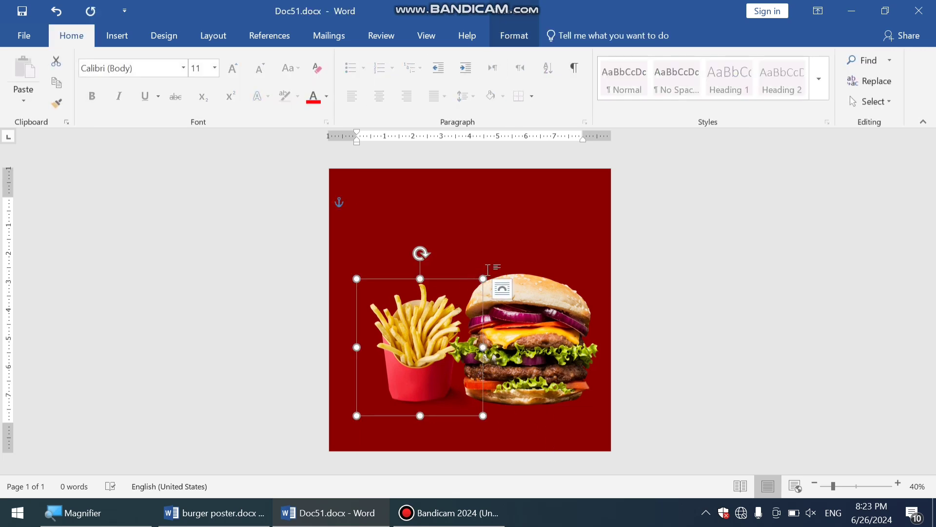
drag(482, 276, 497, 258)
drag(432, 339, 418, 344)
drag(553, 363, 548, 360)
click(545, 429)
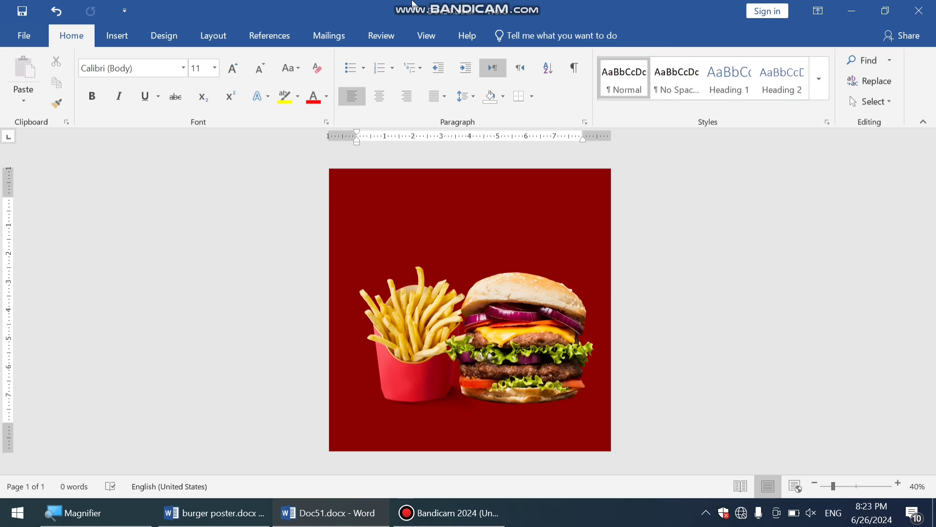
click(533, 7)
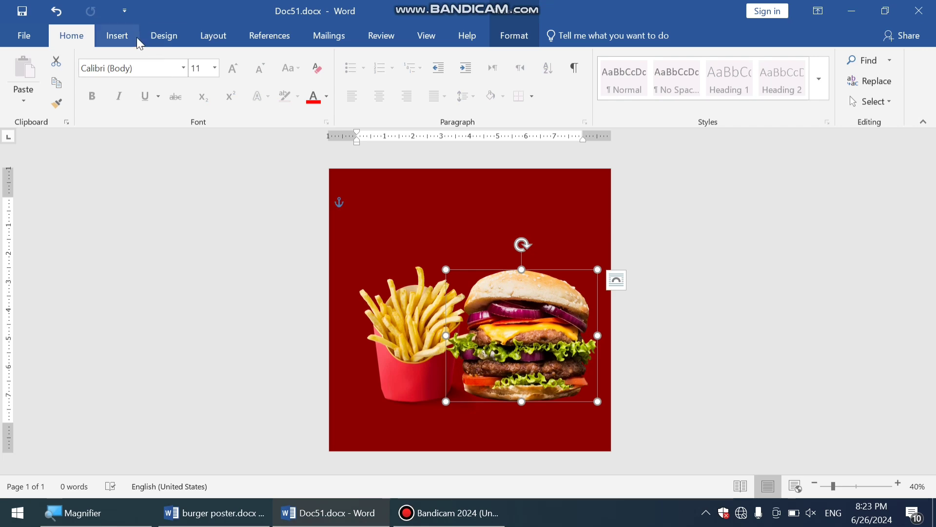
Draw a flat oval about 0.83" high by 4.51" wide under the burger's base and send it behind the burger.
click(136, 38)
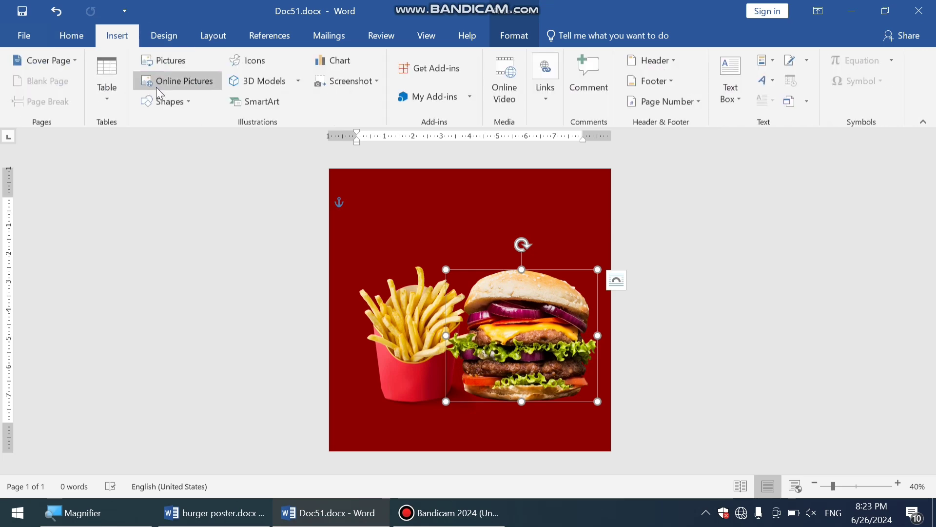
click(174, 98)
click(202, 133)
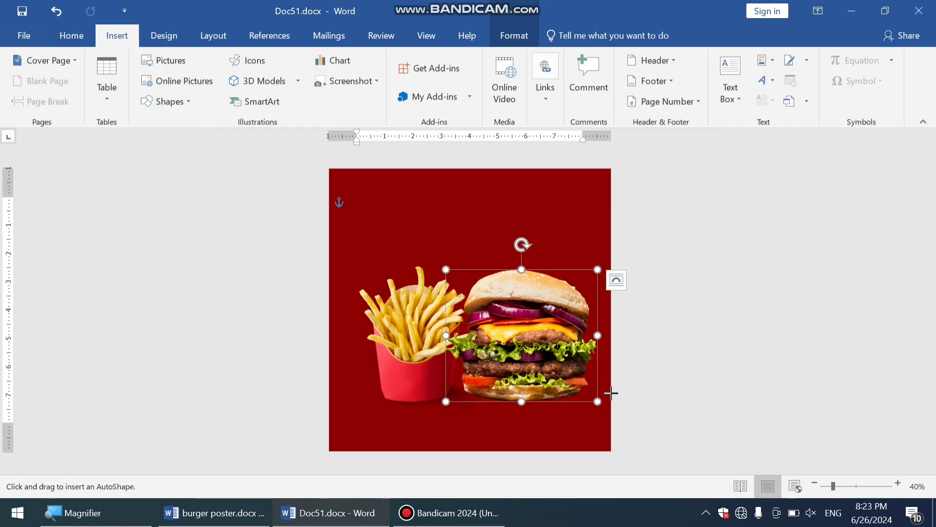
ctrl+scroll(574, 433, up, 6)
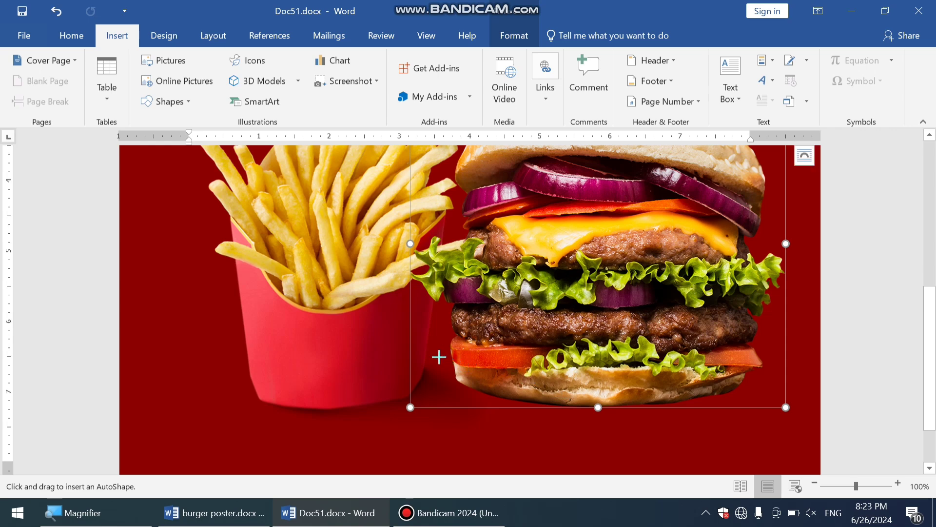
drag(431, 356, 747, 413)
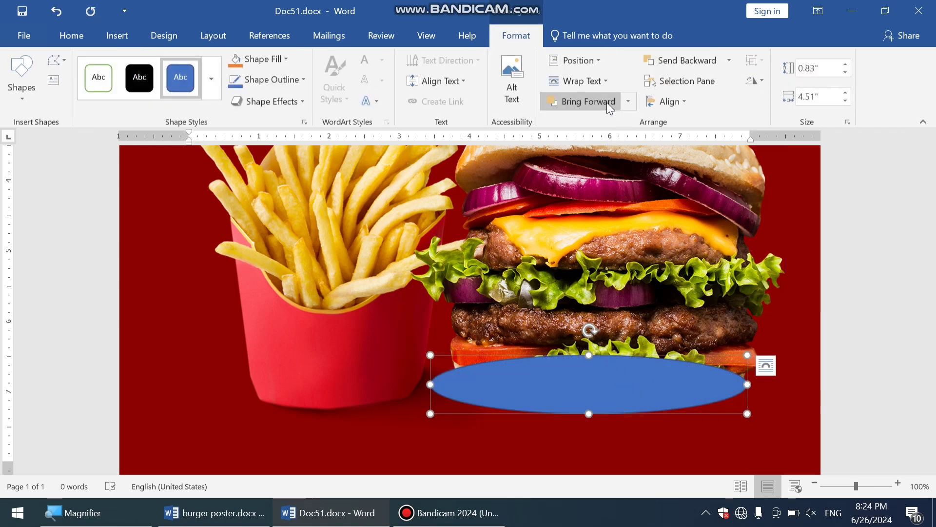
click(683, 64)
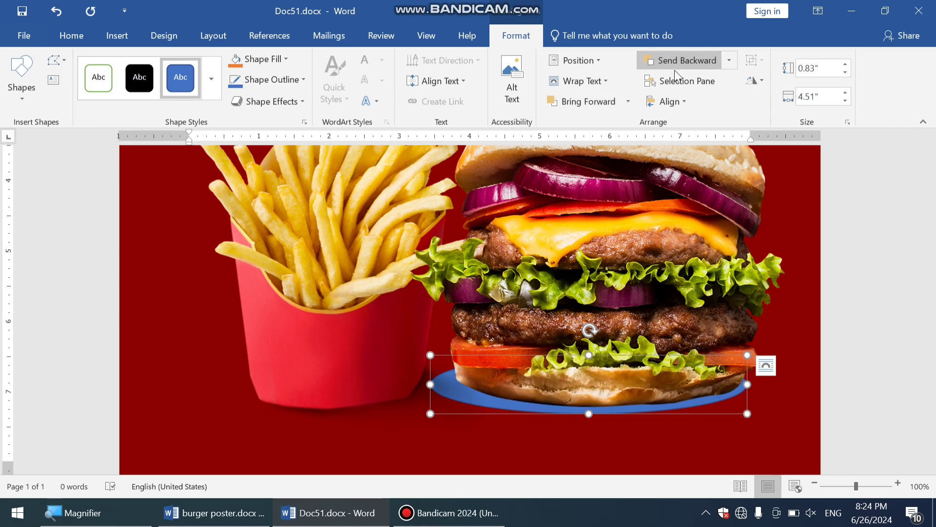
Move the burger slightly left and narrow the oval beneath it to about 4.09" wide.
drag(464, 401, 443, 399)
click(588, 412)
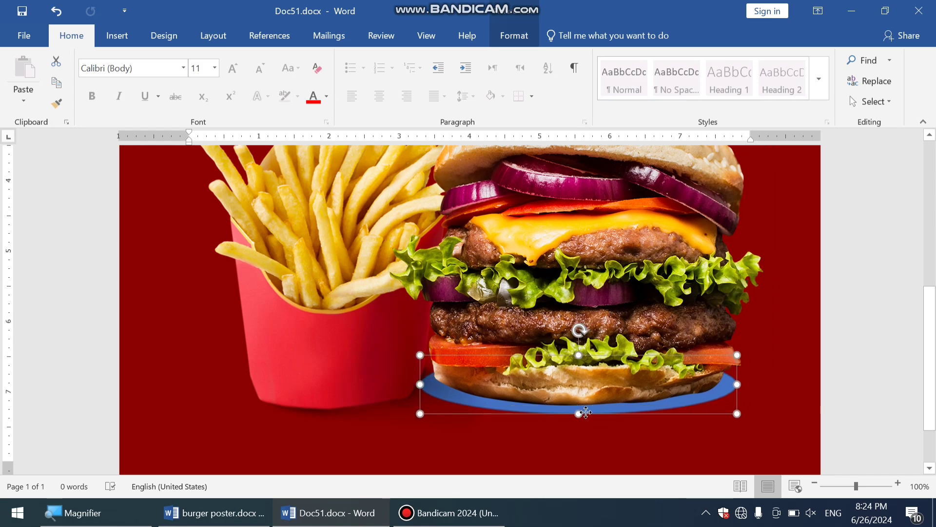
drag(586, 412, 588, 412)
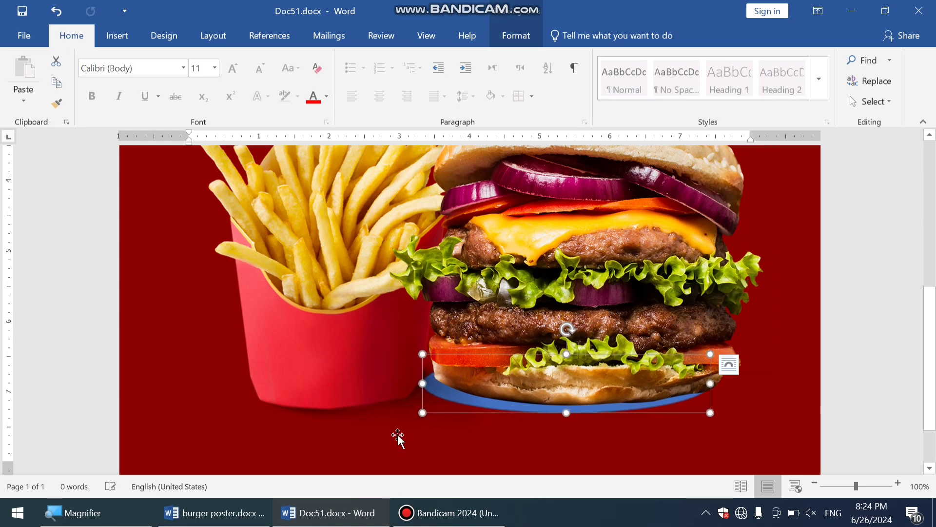
Fill the oval beneath the burger with a near-black color and apply an outer shadow preset.
click(516, 35)
click(287, 59)
click(247, 90)
click(268, 101)
mouse_move(271, 161)
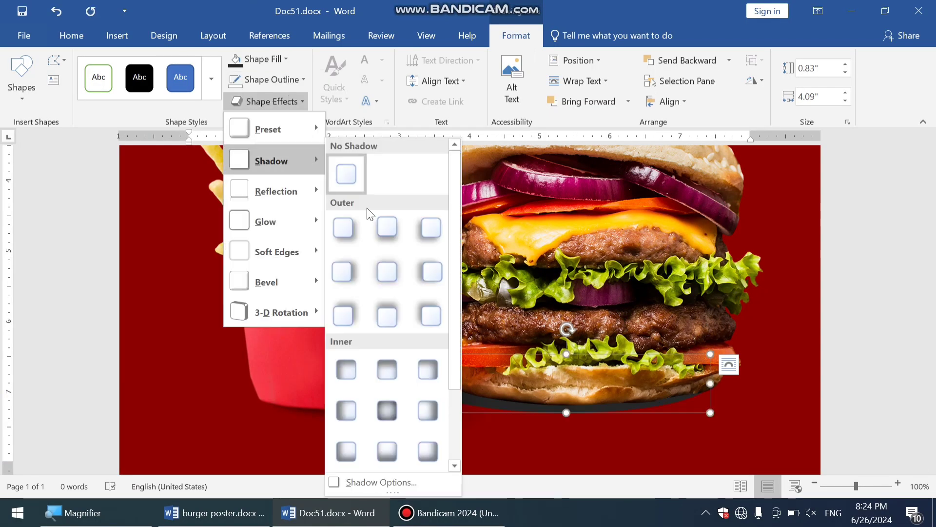
click(418, 235)
Nudge the burger picture slightly left and up over the dark oval.
scroll(512, 326, up, 3)
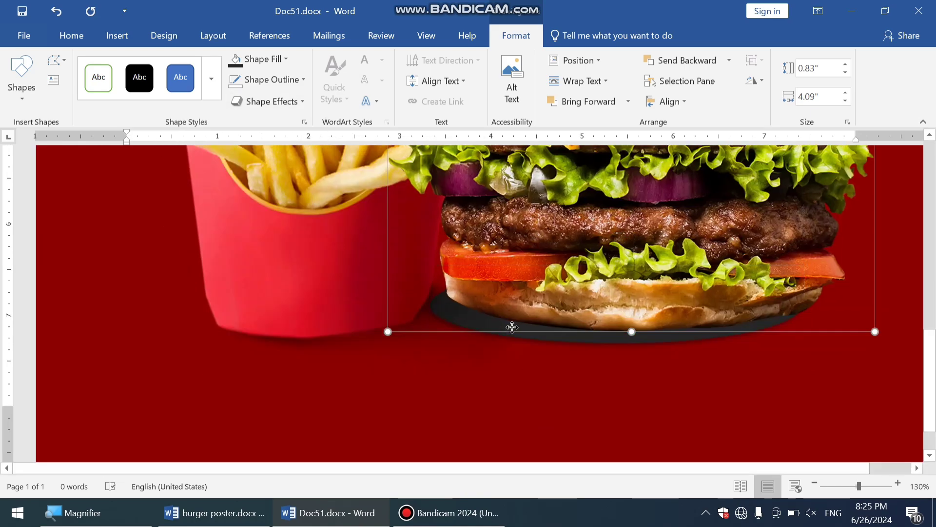
drag(512, 326, 502, 319)
scroll(512, 358, down, 7)
scroll(512, 361, up, 3)
scroll(513, 380, down, 2)
scroll(514, 382, down, 2)
Place a copy of the dark oval under the fries box and send it backward.
click(533, 393)
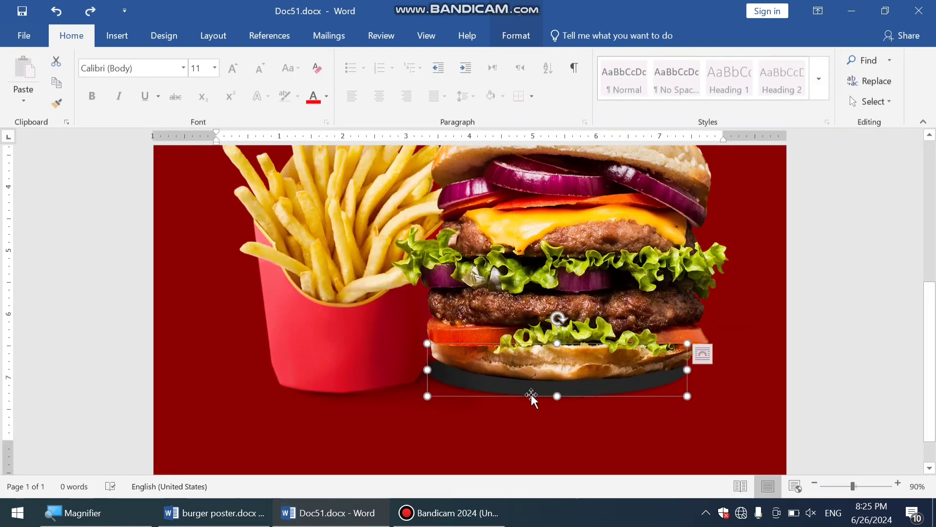
drag(533, 393, 393, 383)
click(516, 35)
click(672, 60)
scroll(534, 378, down, 5)
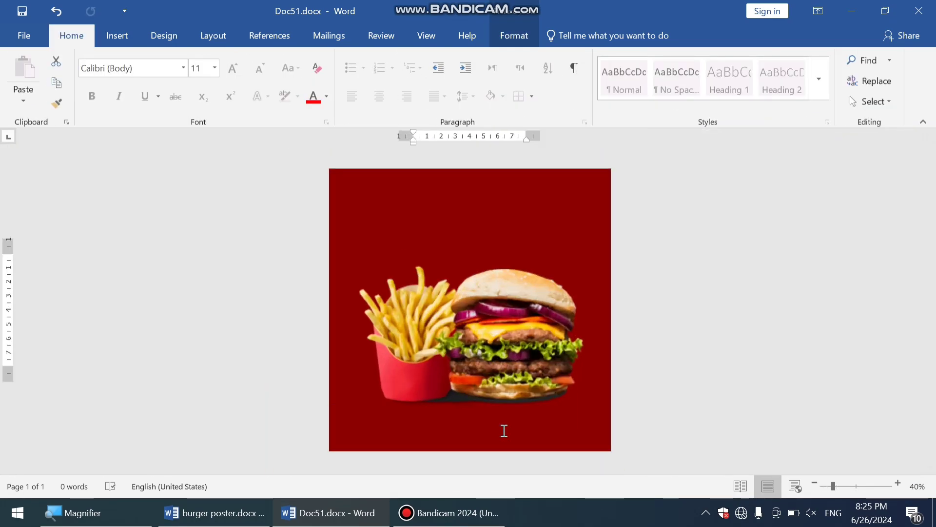
click(504, 431)
Draw a rectangle about 1.29" high by 3.24" wide in the empty area above the burger and fries.
scroll(503, 431, up, 1)
click(127, 45)
click(177, 100)
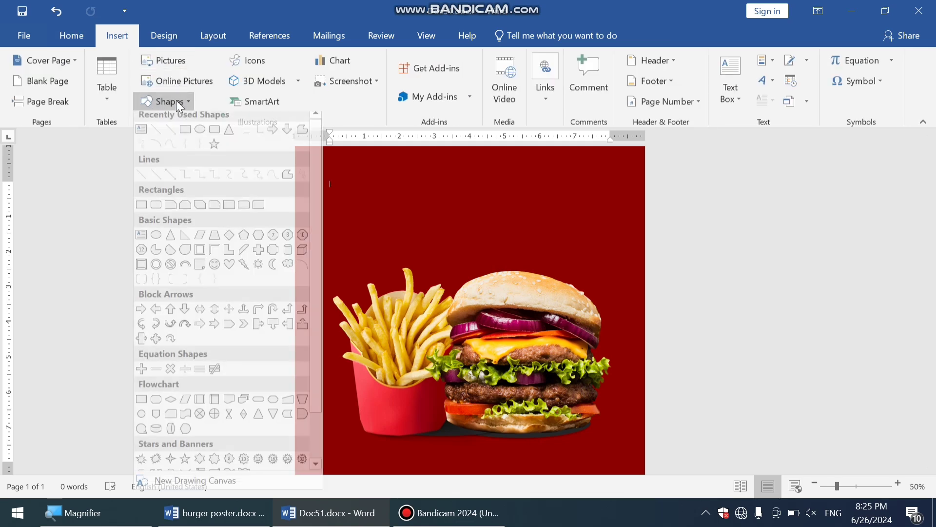
click(192, 136)
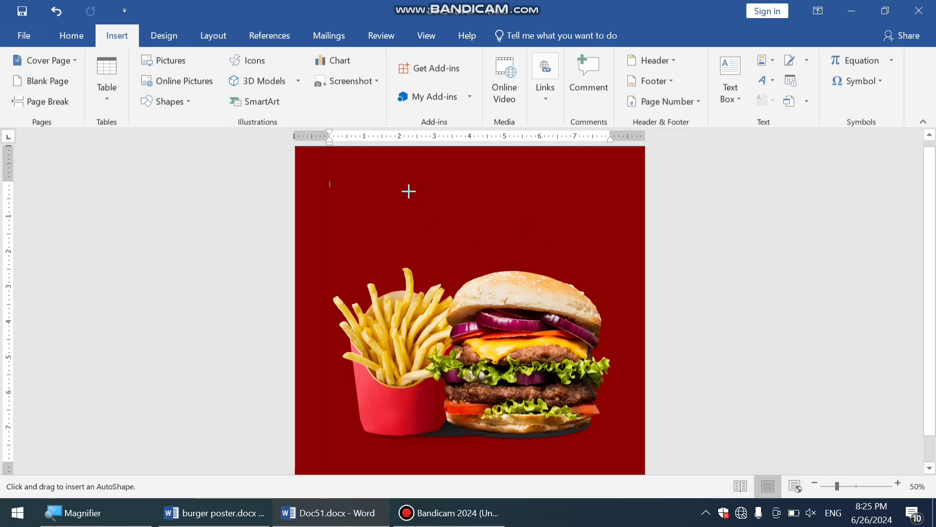
drag(409, 191, 522, 237)
Resize the rectangle to about 0.97" high by 3.77" wide and shift it slightly left above the pictures.
scroll(563, 200, up, 3)
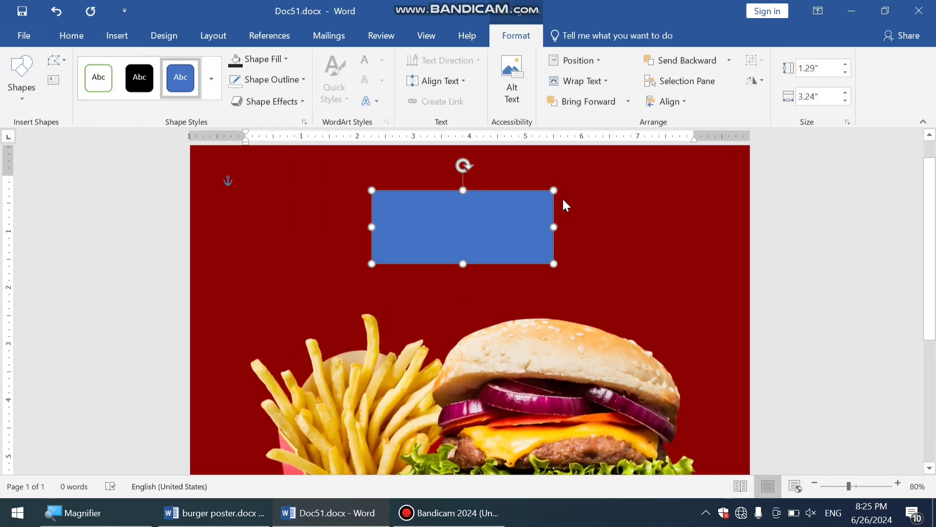
scroll(562, 197, up, 1)
drag(463, 227, 462, 245)
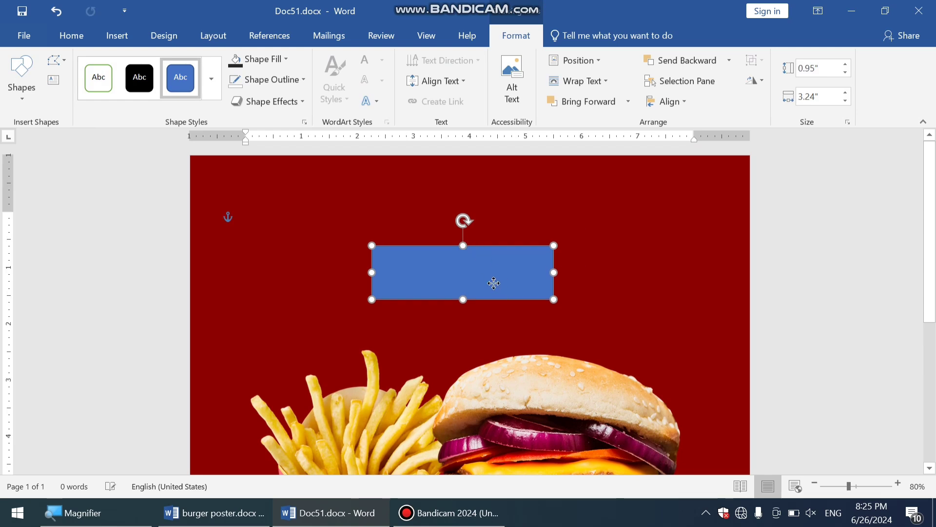
drag(494, 283, 471, 280)
drag(531, 296, 561, 297)
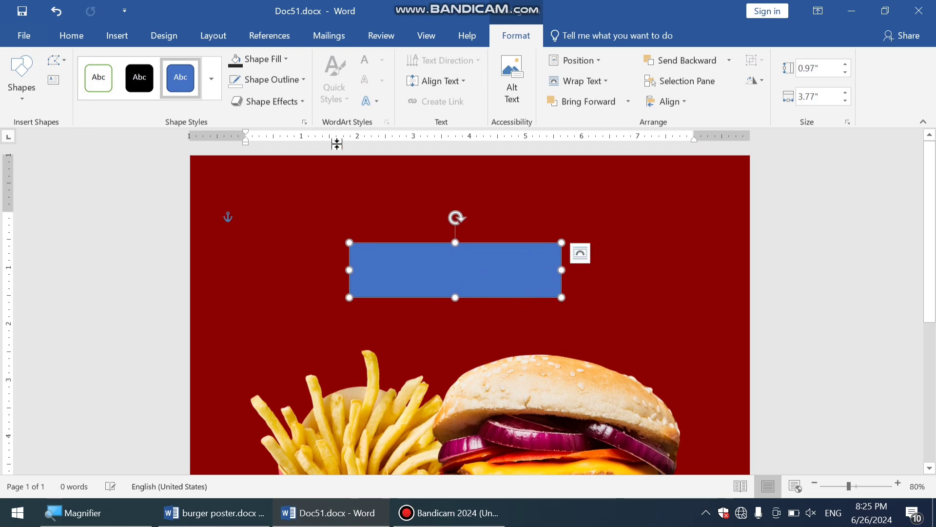
Remove the rectangle's fill and outline.
click(271, 64)
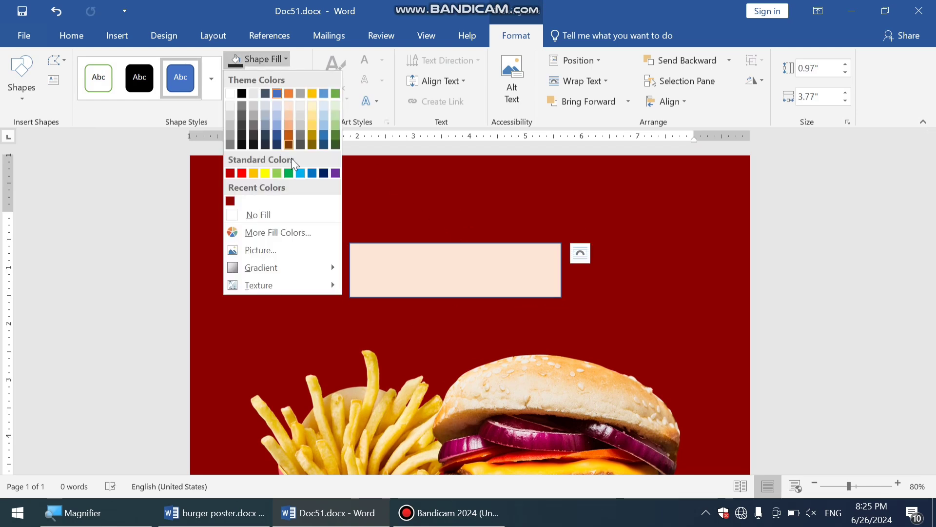
click(285, 211)
click(269, 80)
click(291, 235)
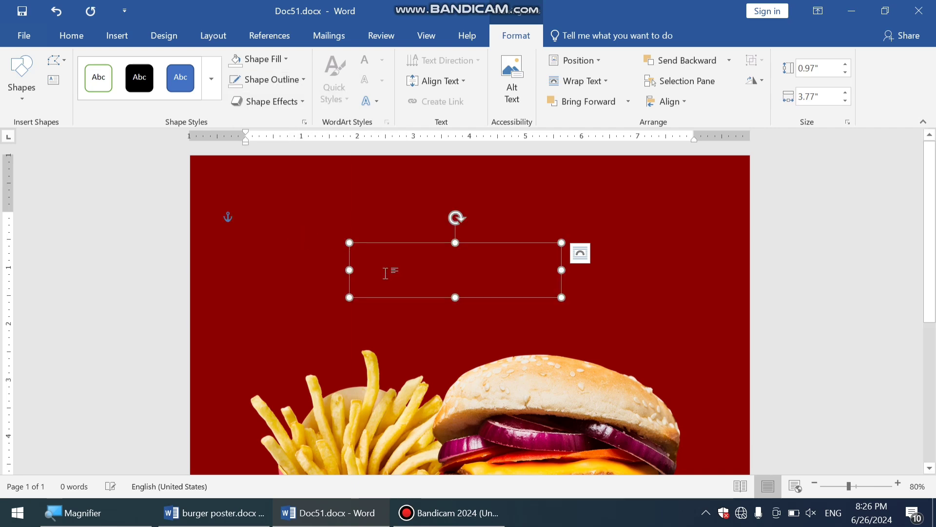
Make the transparent rectangle ready for text entry and increase its font size to 36.
right_click(398, 296)
click(442, 87)
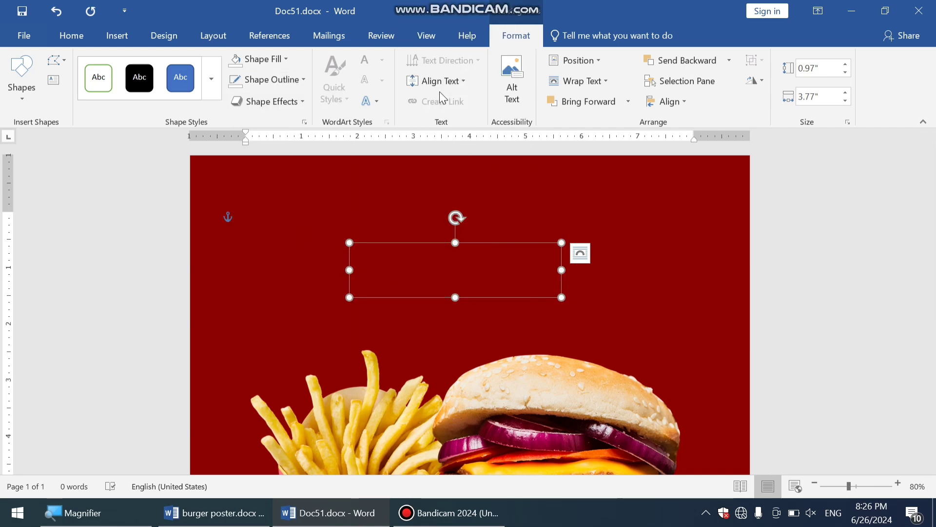
click(71, 35)
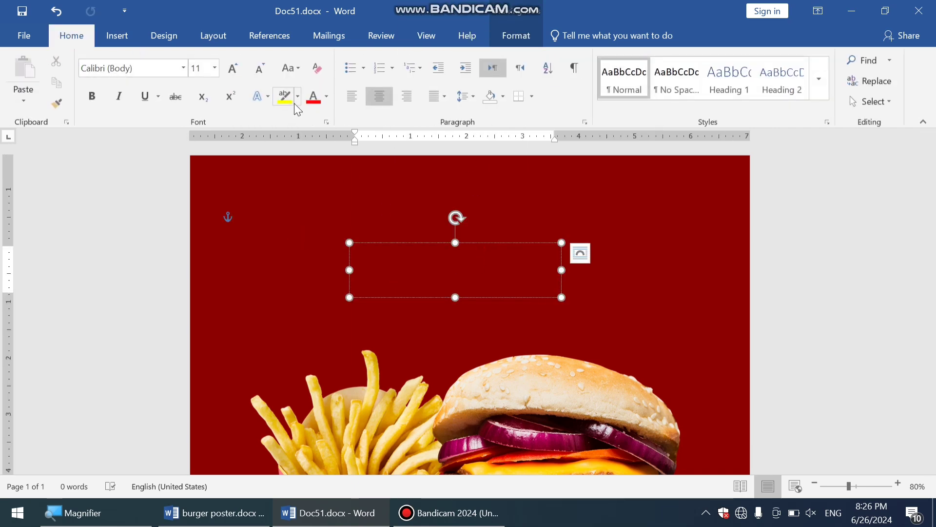
click(234, 70)
click(234, 70)
click(234, 69)
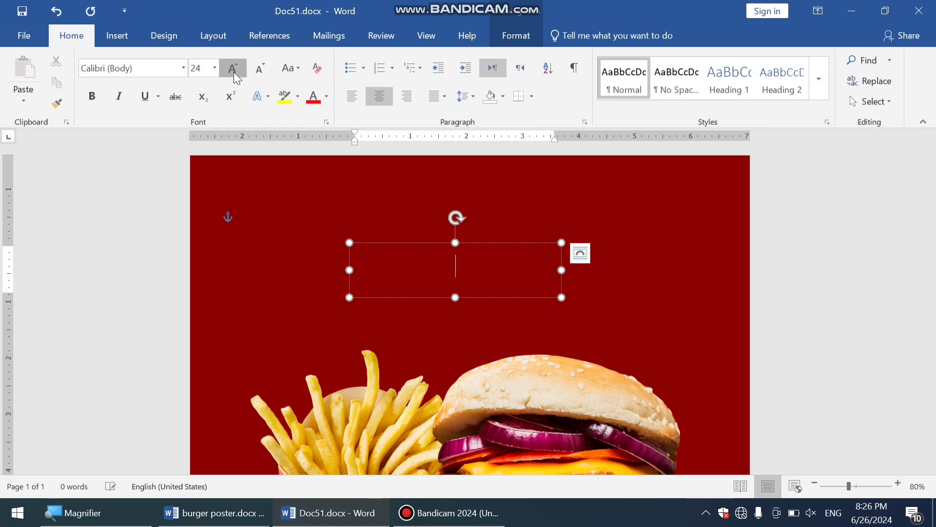
click(233, 71)
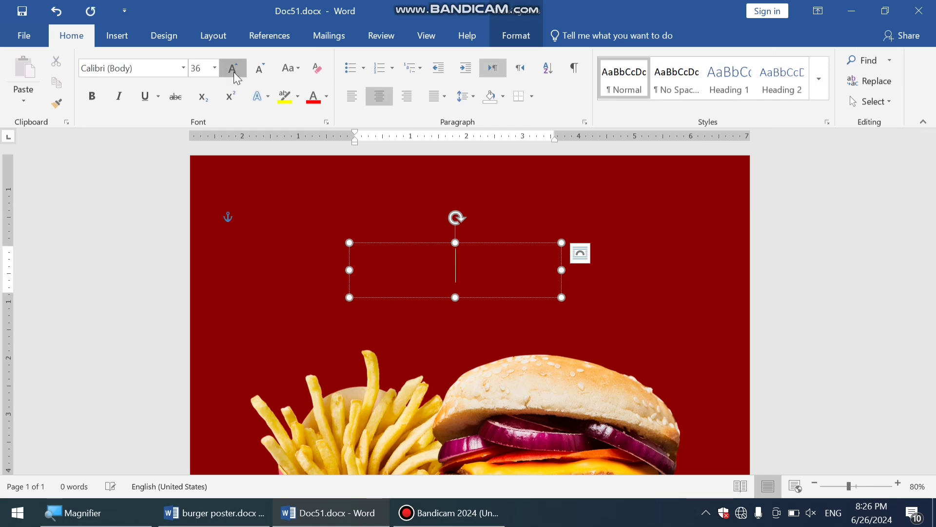
Enter the text "Burger" in the transparent rectangle above the pictures.
click(259, 71)
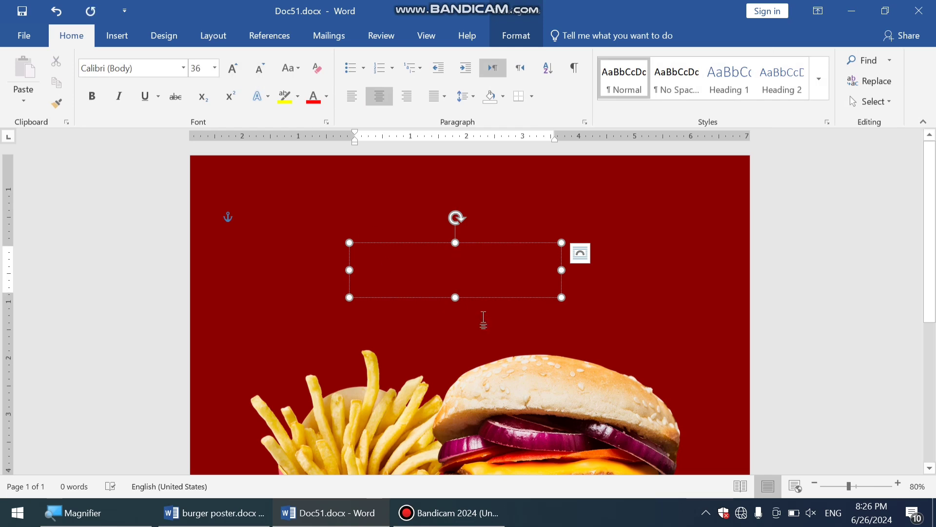
text(Bur)
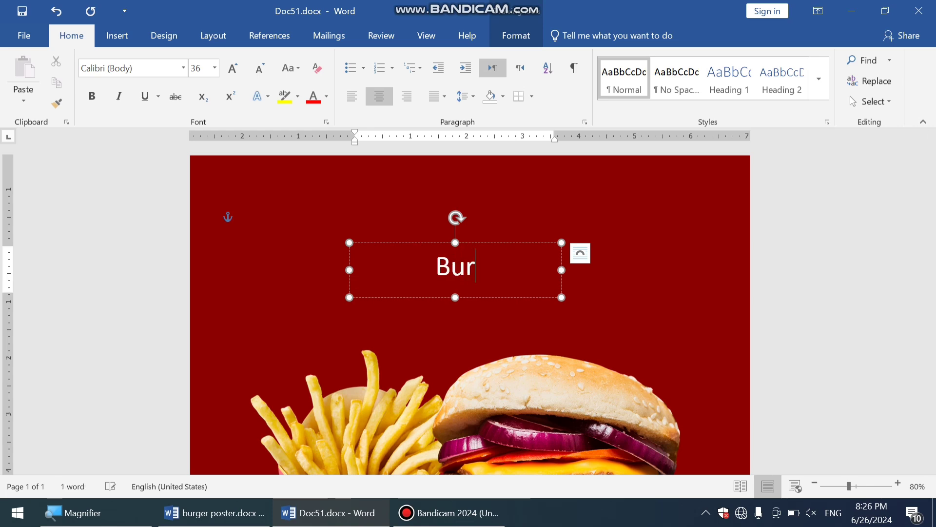
text(ger)
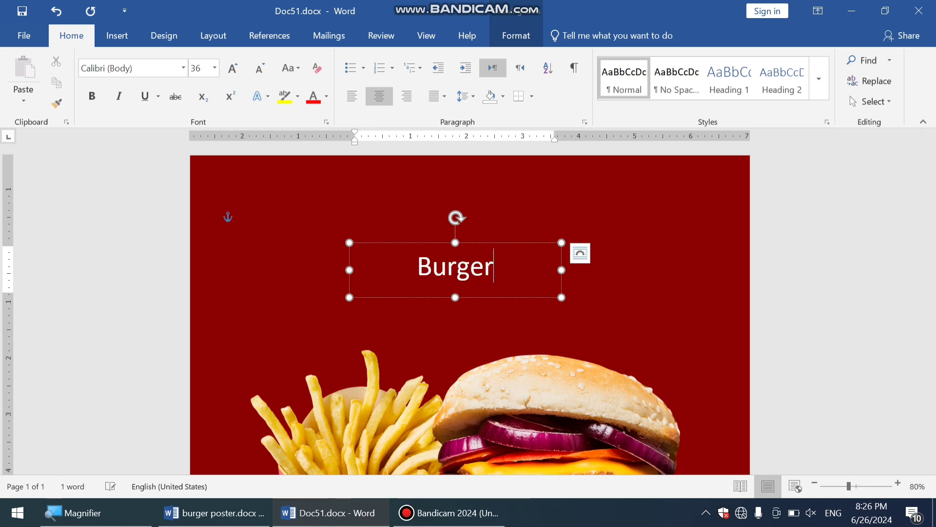
Change the font of the word "Burger" to Brush Script MT.
drag(510, 265, 380, 278)
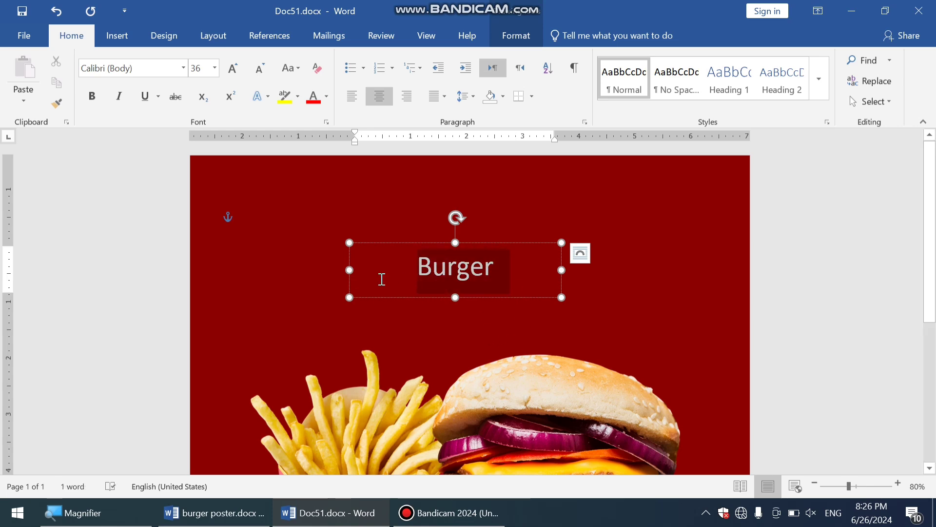
click(432, 236)
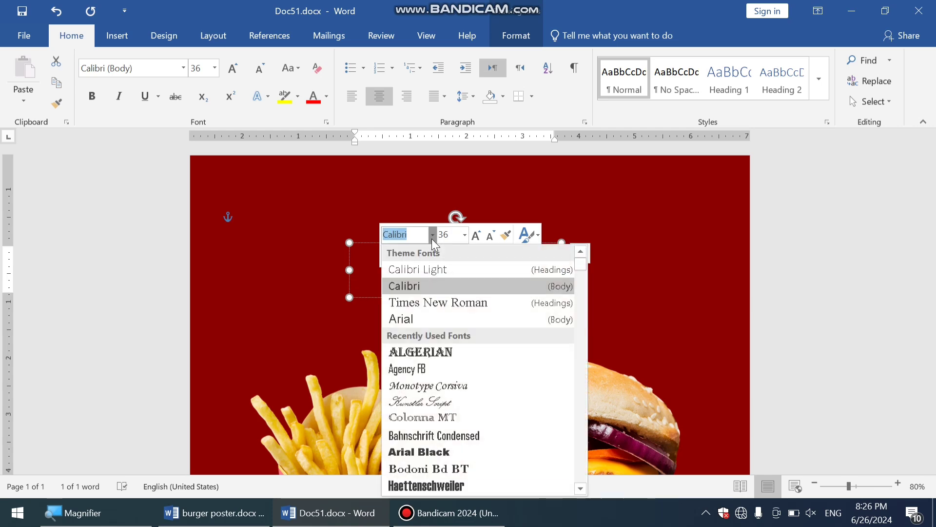
click(432, 236)
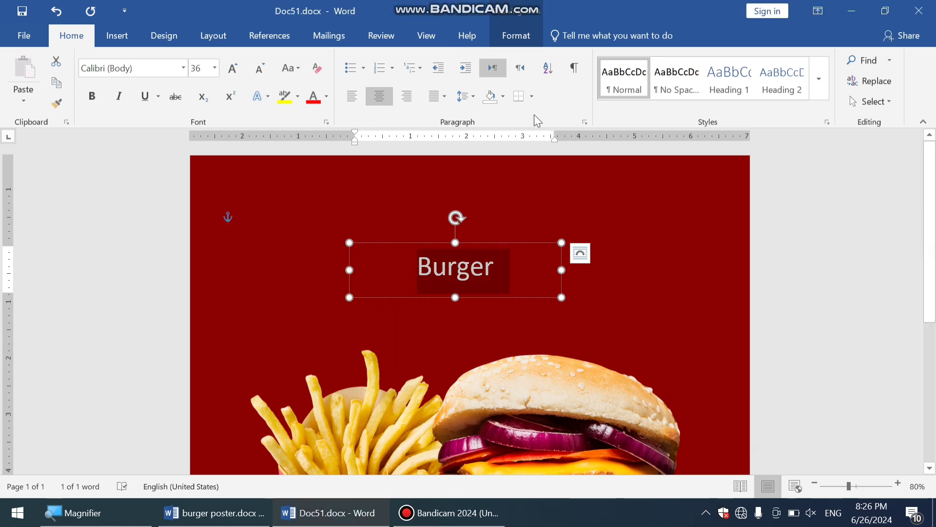
right_click(464, 273)
key(Escape)
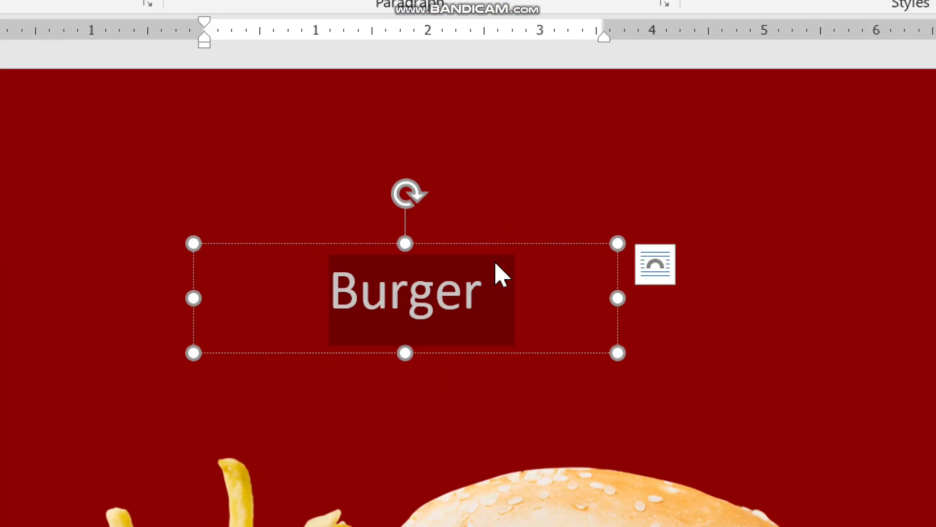
right_click(505, 254)
click(595, 180)
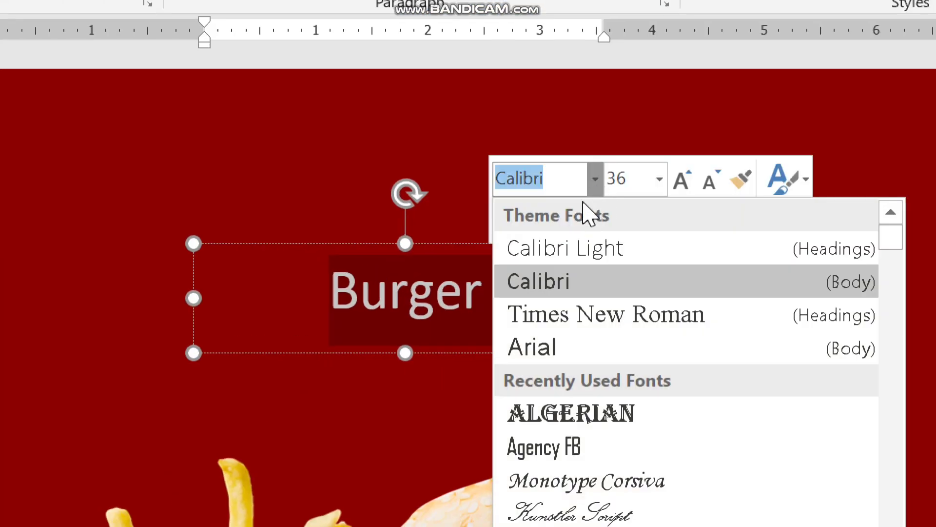
text(Brush Script)
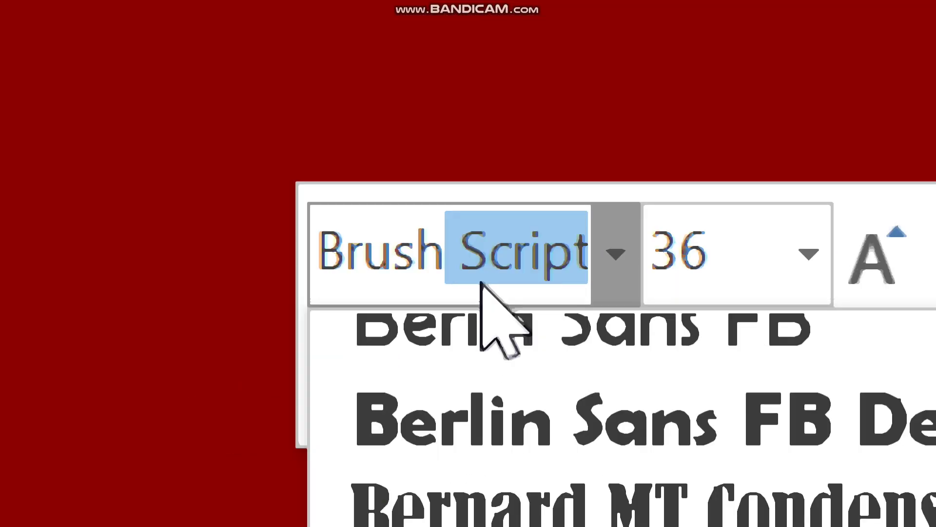
key(Escape)
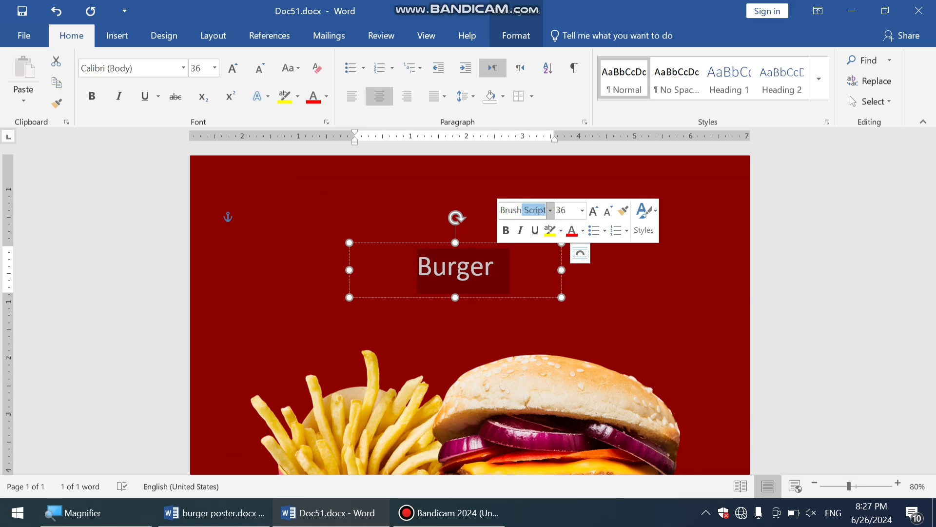
key(Return)
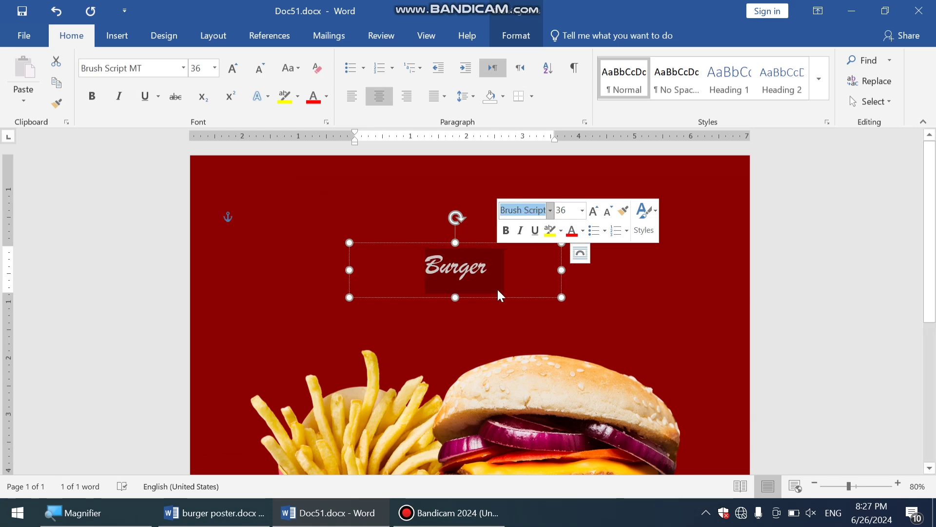
Make the word "Burger" bold and increase its font size to 100.
click(582, 212)
click(595, 212)
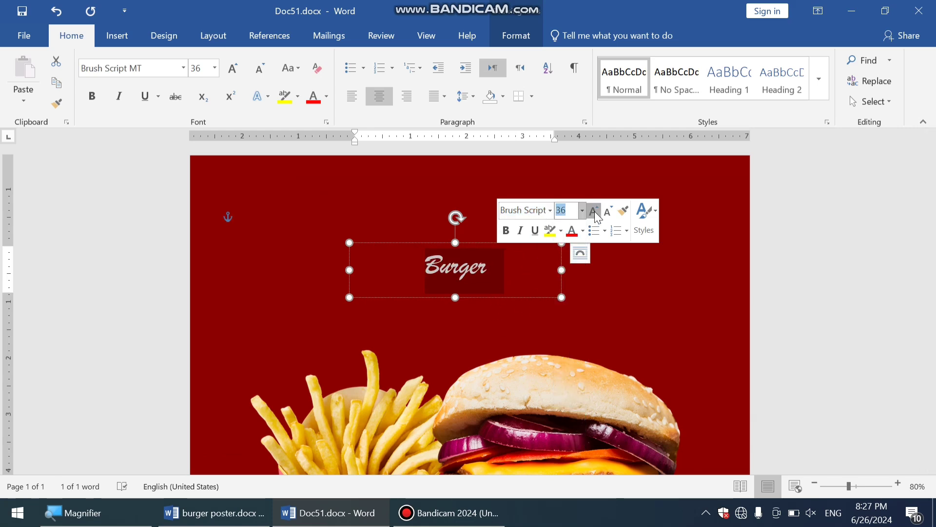
click(595, 211)
click(595, 212)
click(595, 211)
click(608, 210)
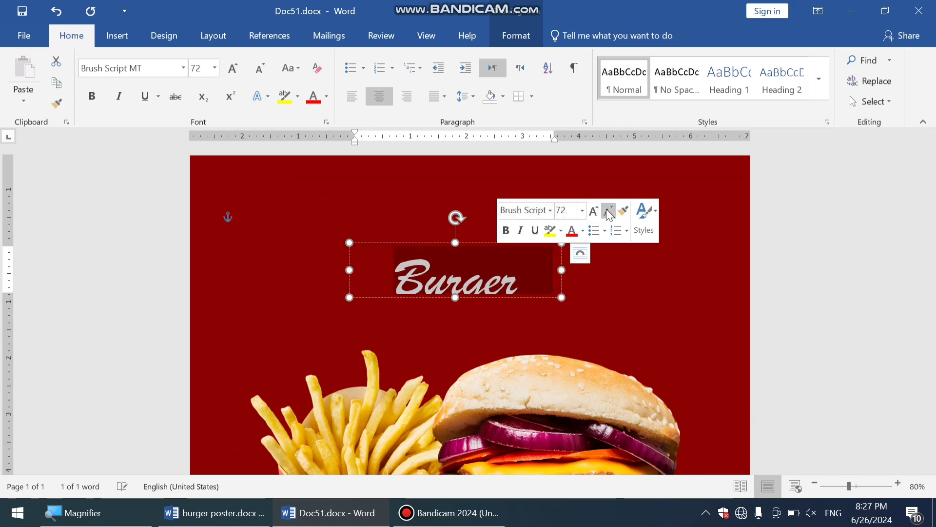
click(608, 210)
click(505, 231)
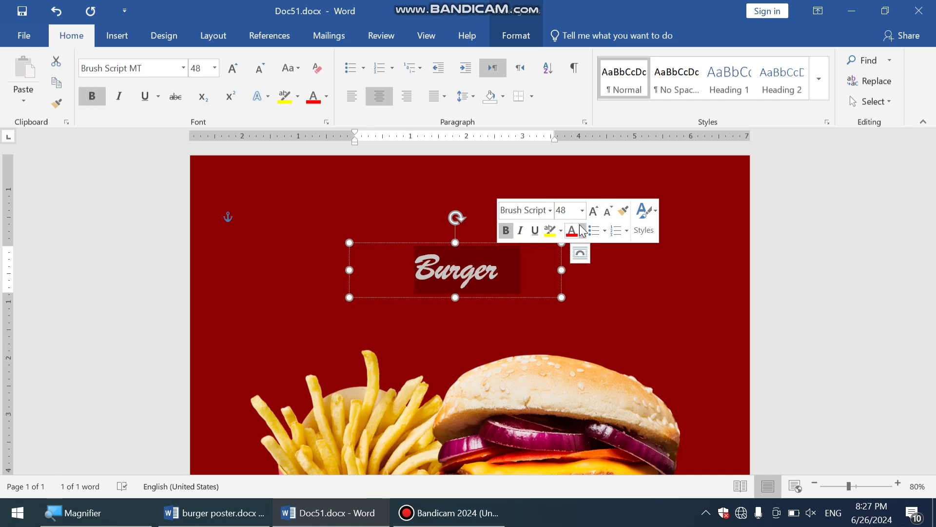
click(593, 210)
click(594, 211)
click(593, 211)
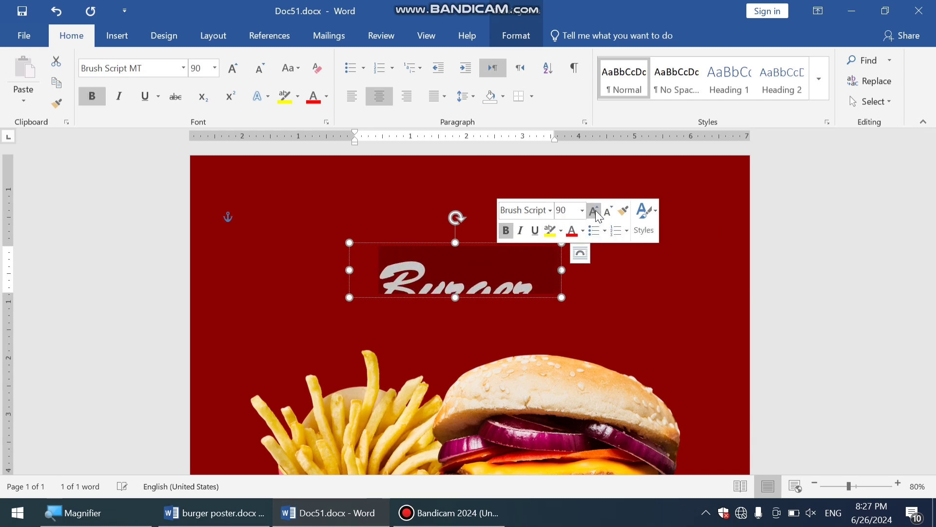
click(593, 210)
Enlarge the text box so the whole word "Burger" fits, and increase its font size to 110.
drag(562, 270, 600, 270)
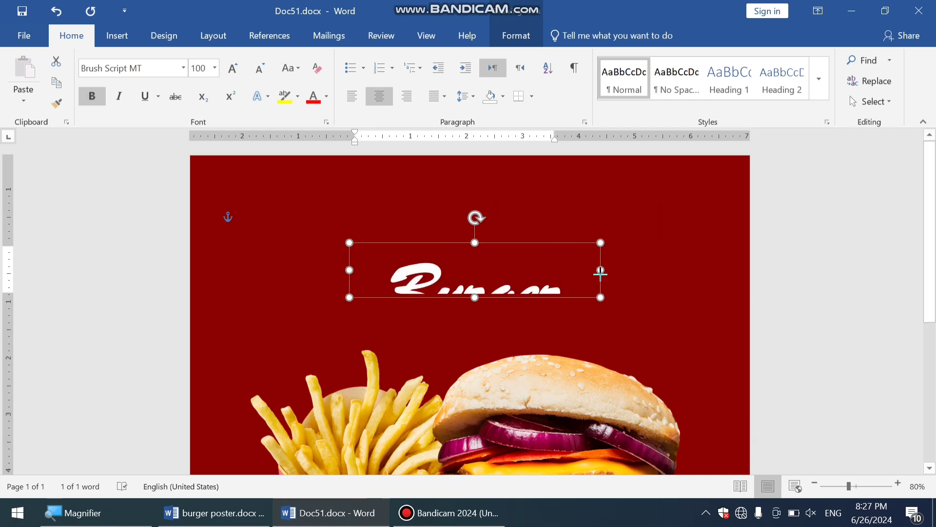
drag(475, 297, 494, 321)
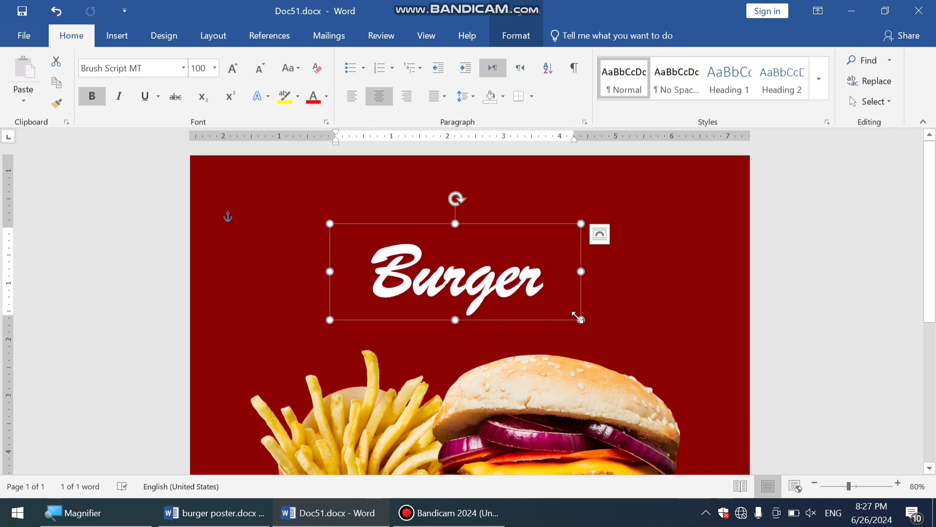
drag(580, 317, 337, 295)
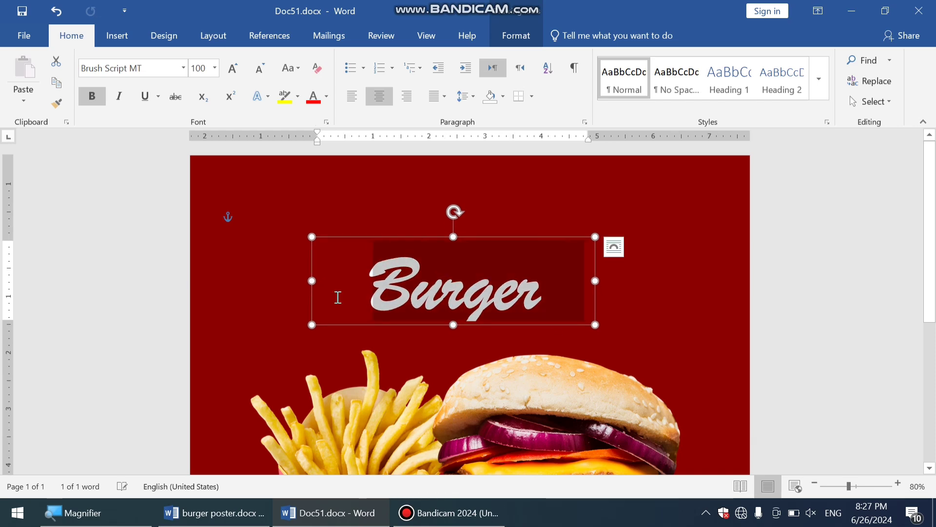
click(432, 253)
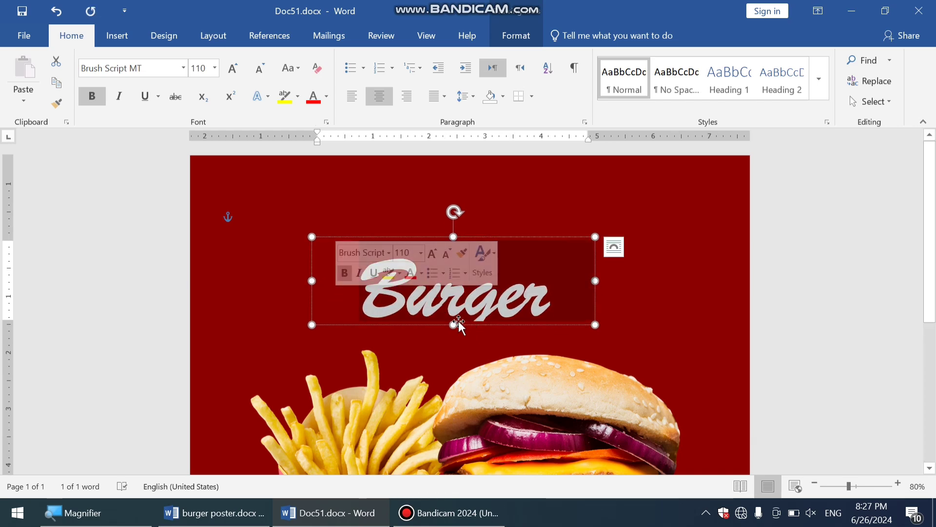
drag(454, 325, 454, 343)
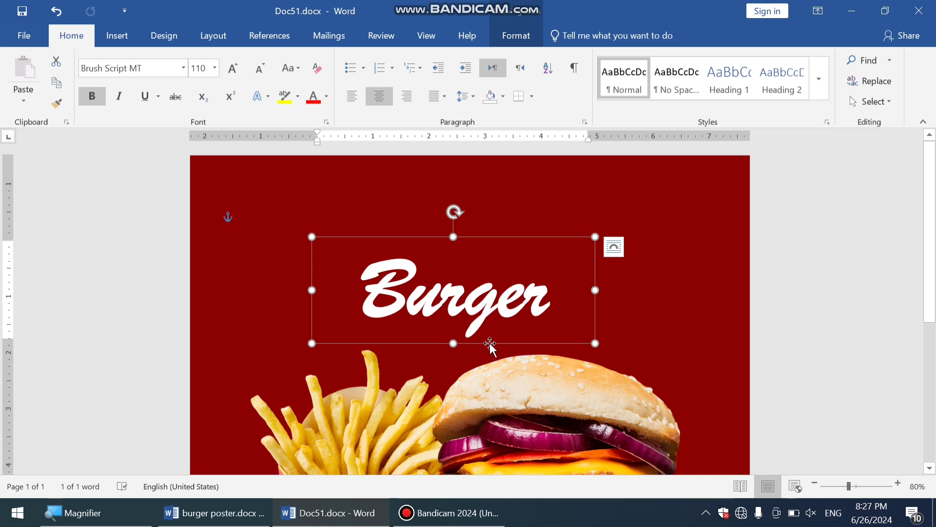
Duplicate the "Burger" text box directly above the original and delete the text in the copy.
ctrl+drag(490, 343, 505, 266)
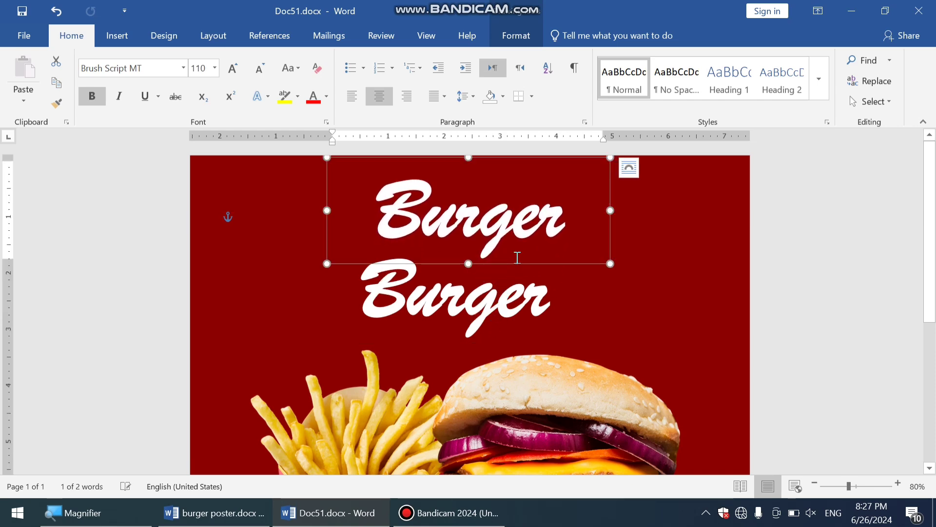
click(556, 235)
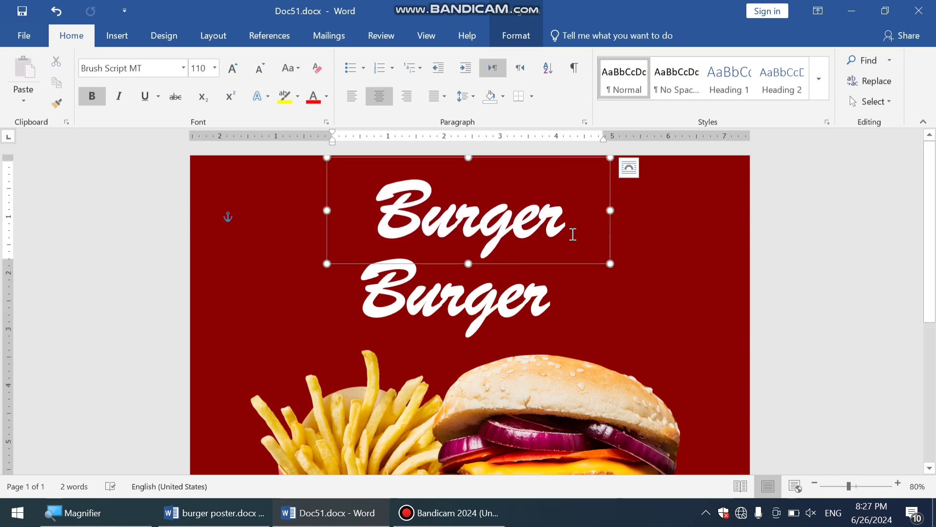
drag(573, 234, 121, 246)
key(Delete)
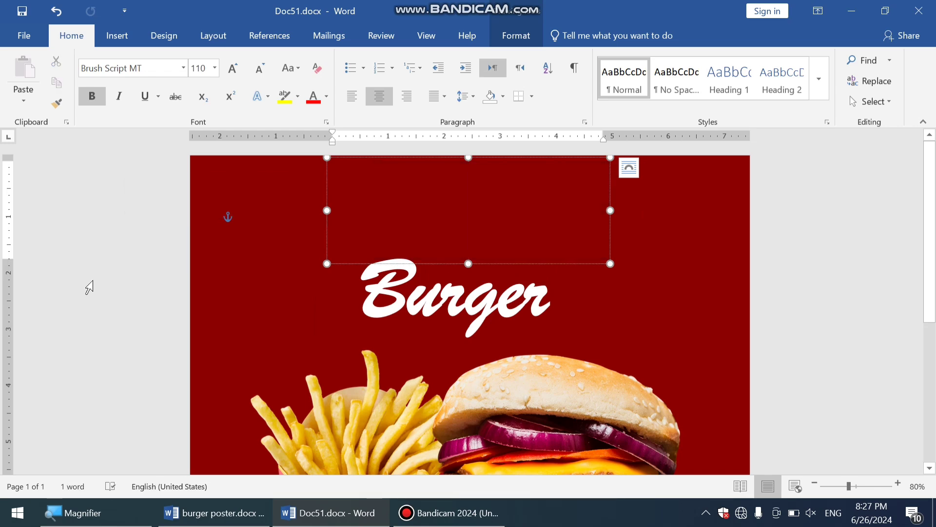
mouse_move(536, 6)
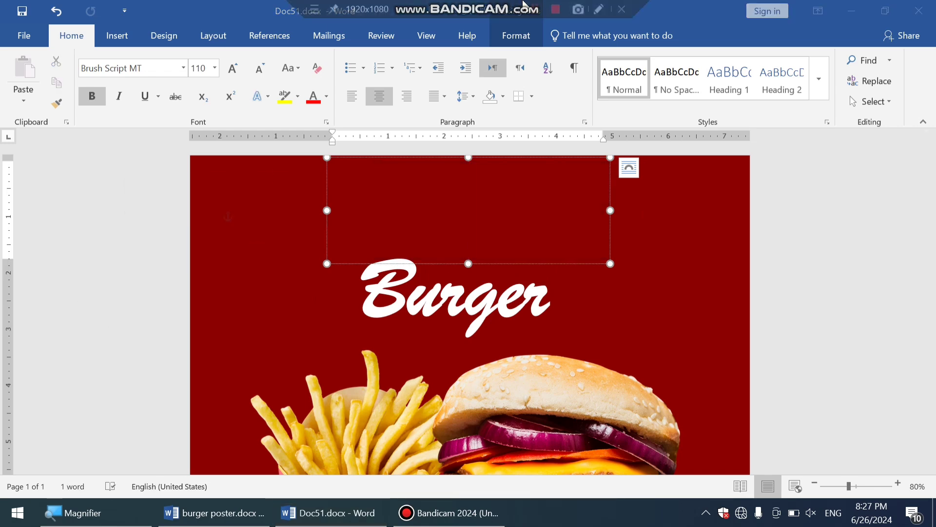
Set the emptied upper text box to font size 48 in Arial.
right_click(488, 202)
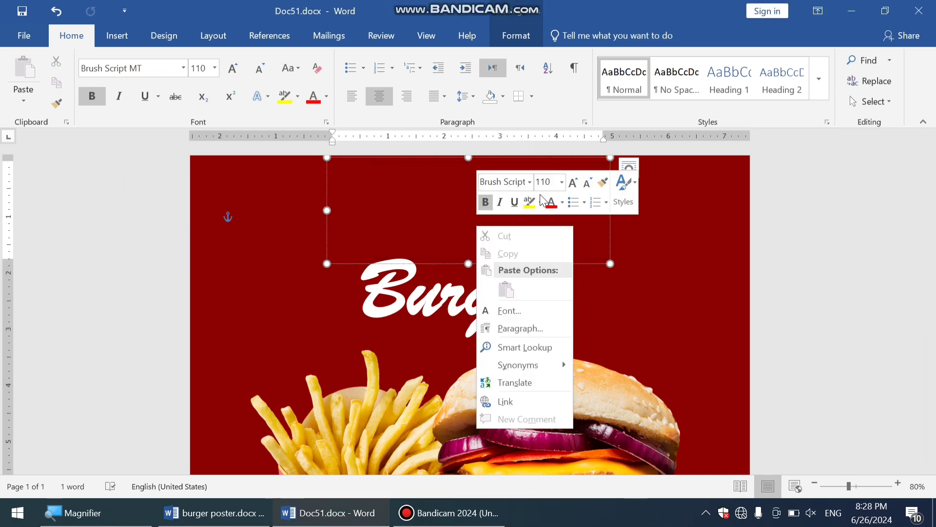
click(588, 182)
click(588, 182)
click(588, 183)
click(587, 182)
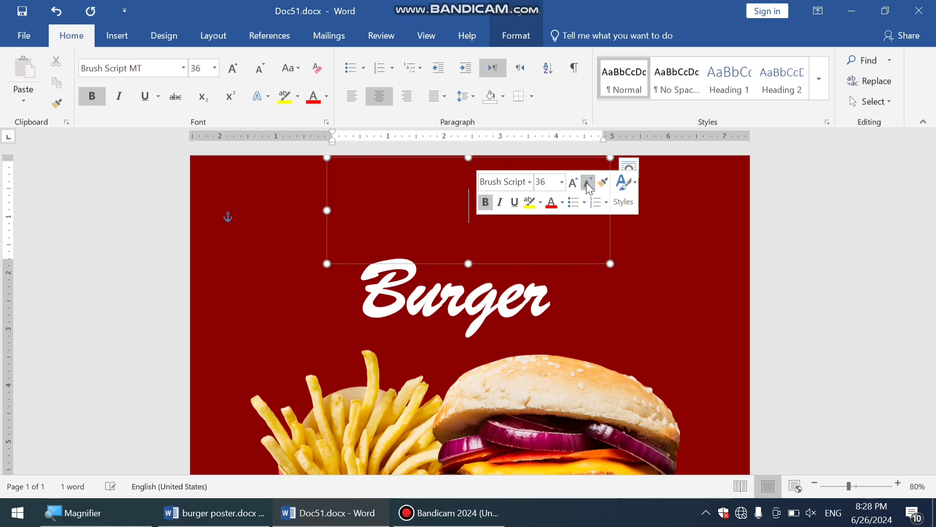
click(577, 185)
click(577, 185)
click(577, 184)
click(530, 182)
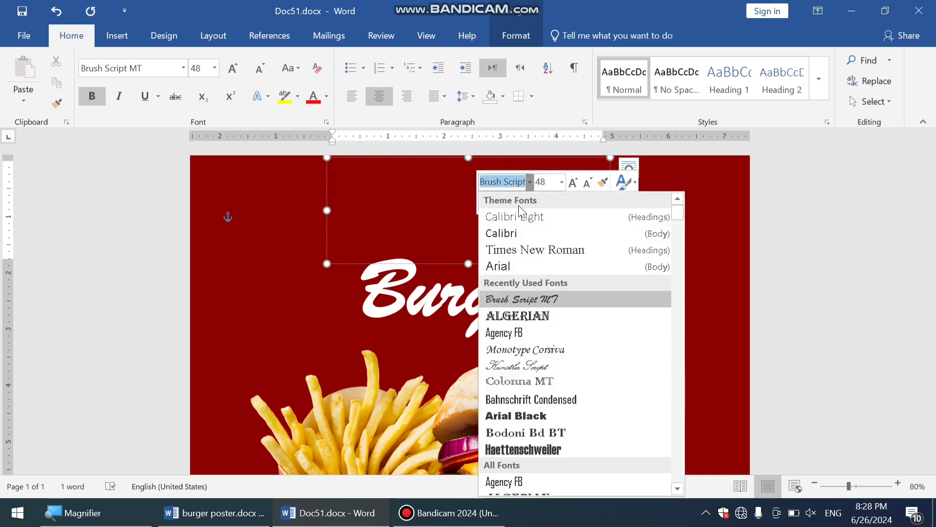
click(529, 267)
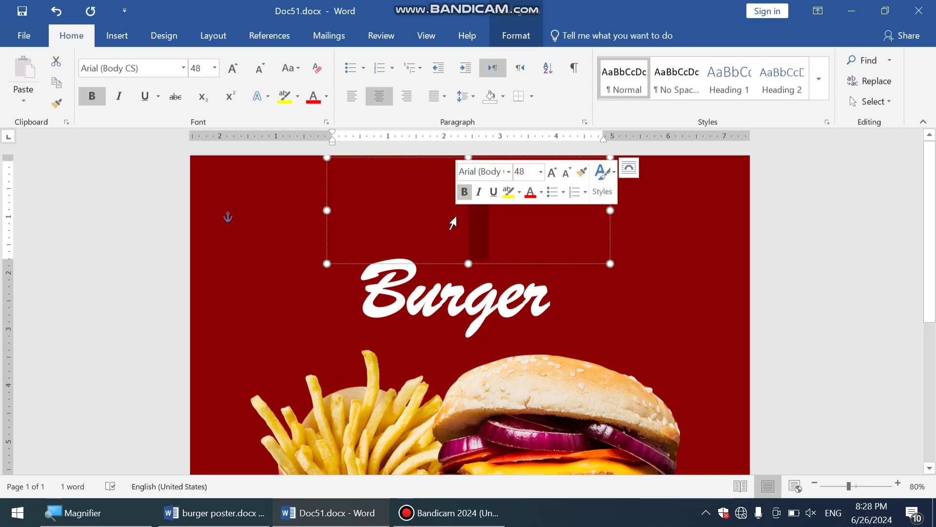
text(E)
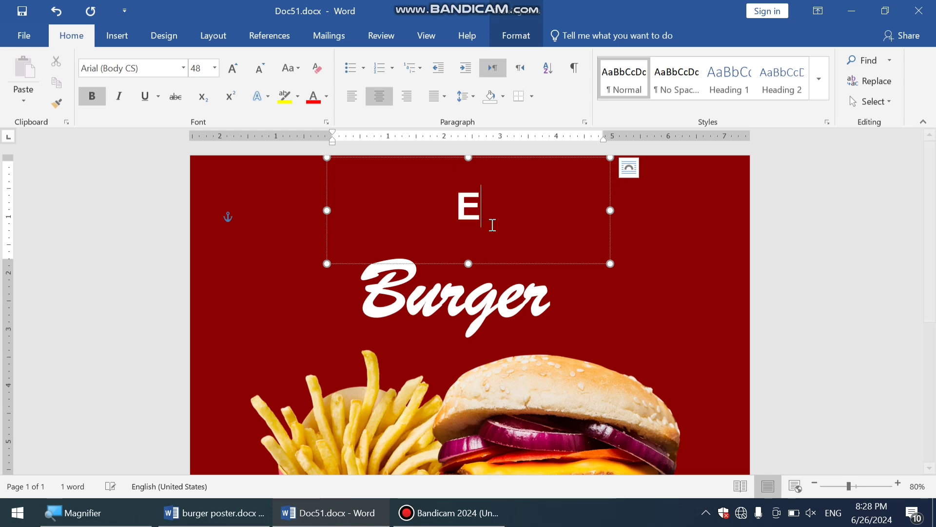
text(n)
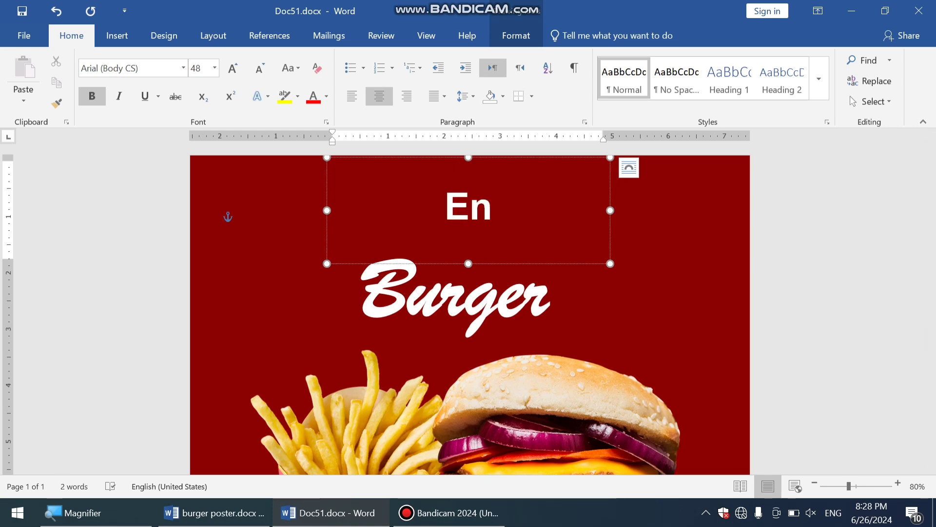
text(goy)
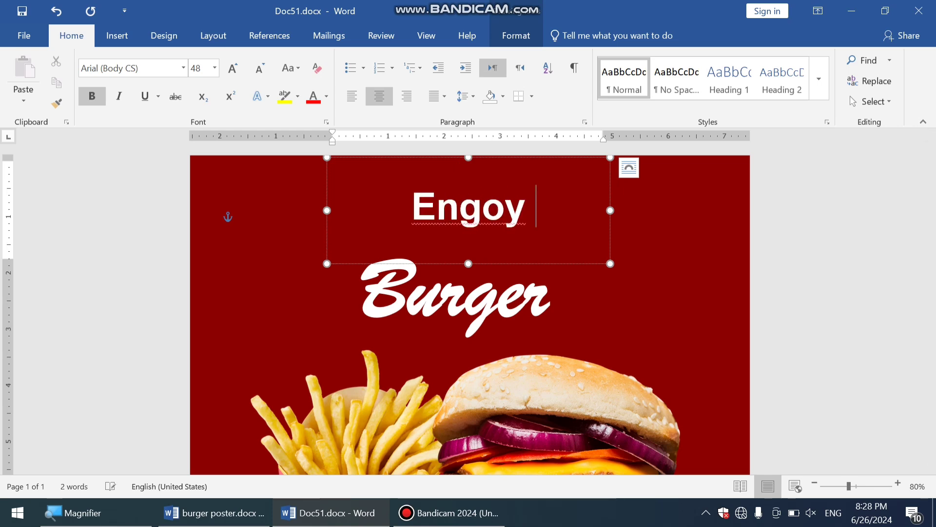
key(BackSpace)
key(BackSpace)
key(BackSpace)
key(BackSpace)
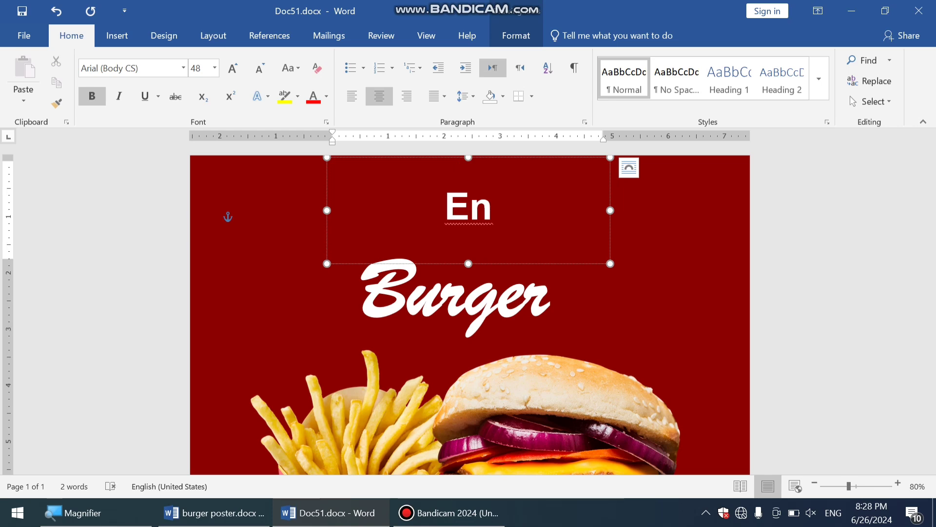
text(gy)
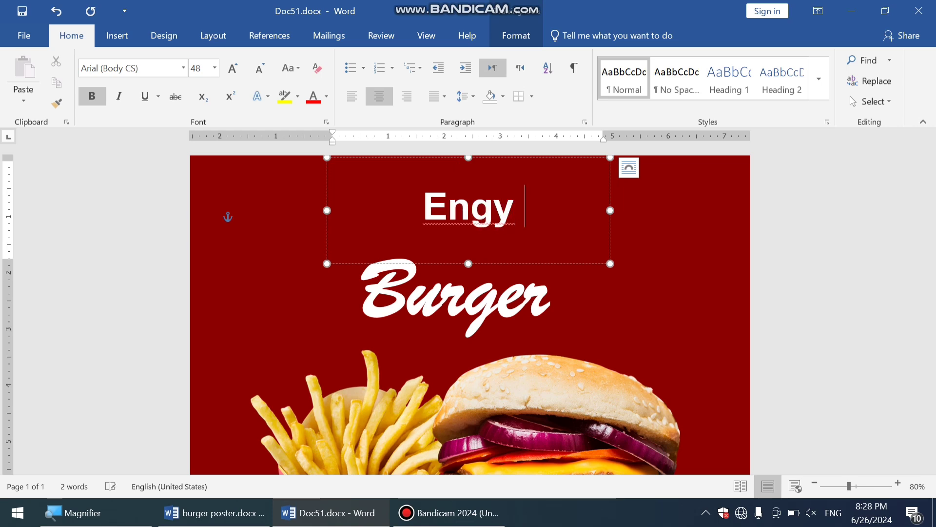
right_click(454, 213)
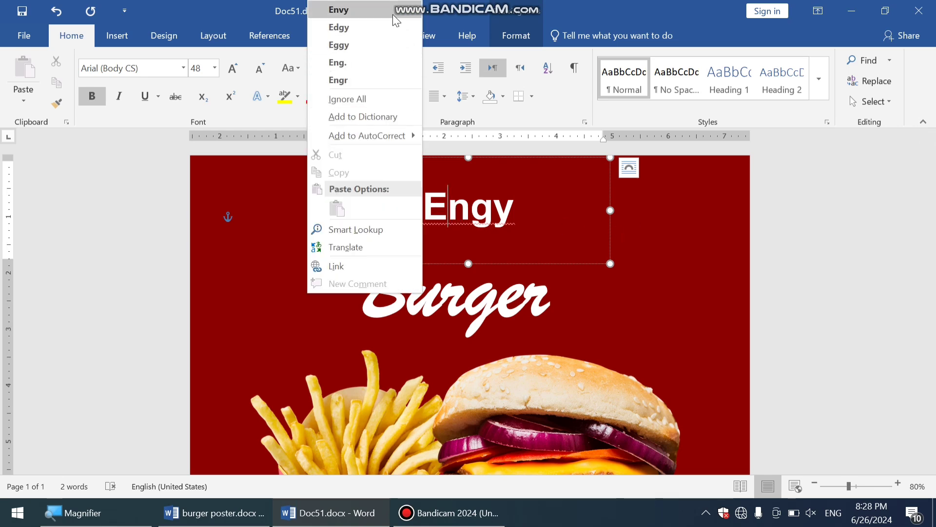
mouse_move(553, 8)
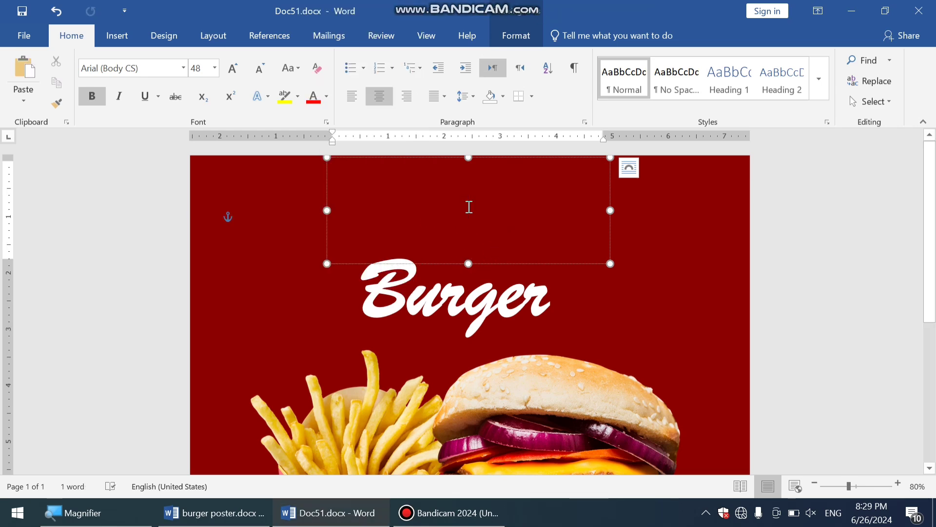
Enter "Enjoy Delicious" in gold bold italic Bahnschrift Condensed in the empty text box, and fit the one-line box just above "Burger".
text(Enjoy Delicious)
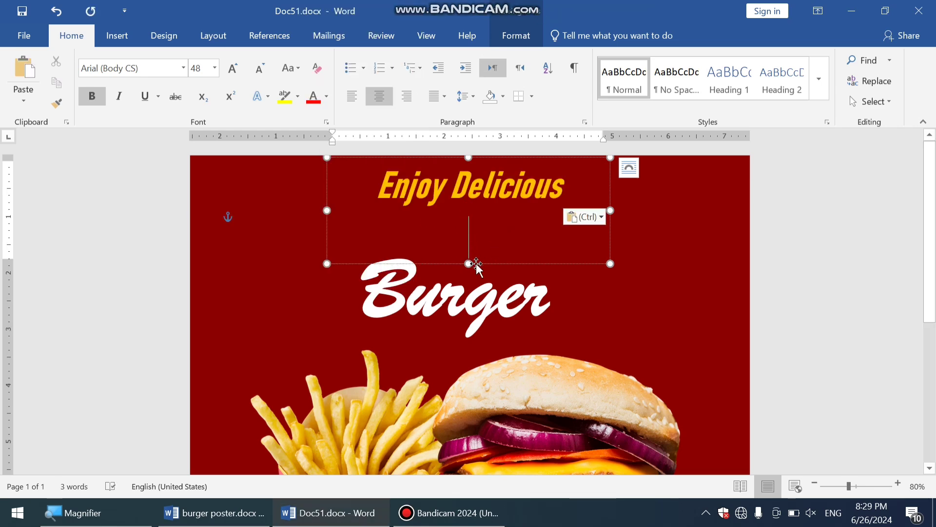
mouse_move(468, 263)
mouse_down()
mouse_move(468, 210)
mouse_move(525, 249)
mouse_move(501, 244)
mouse_up()
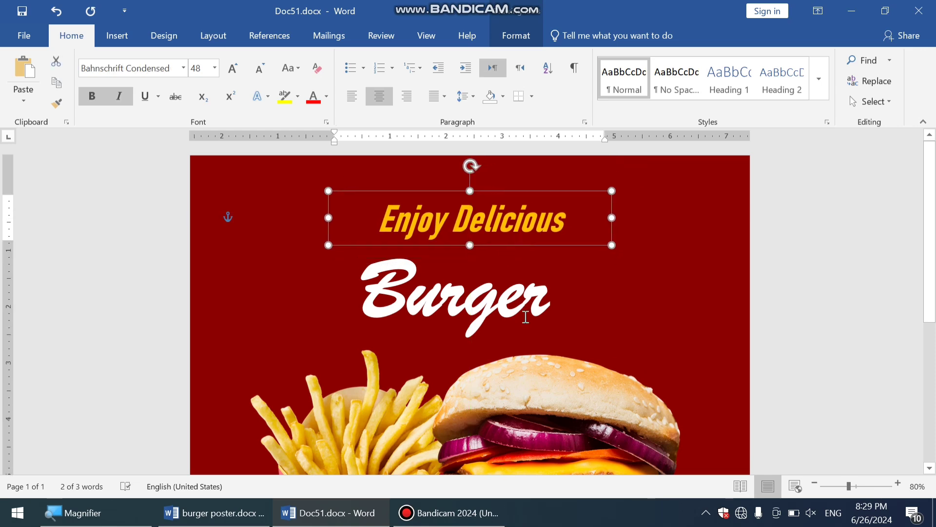
Widen the "Burger" text box, increase the word's font size to 120, and move it up closer beneath "Enjoy Delicious".
click(526, 313)
click(564, 314)
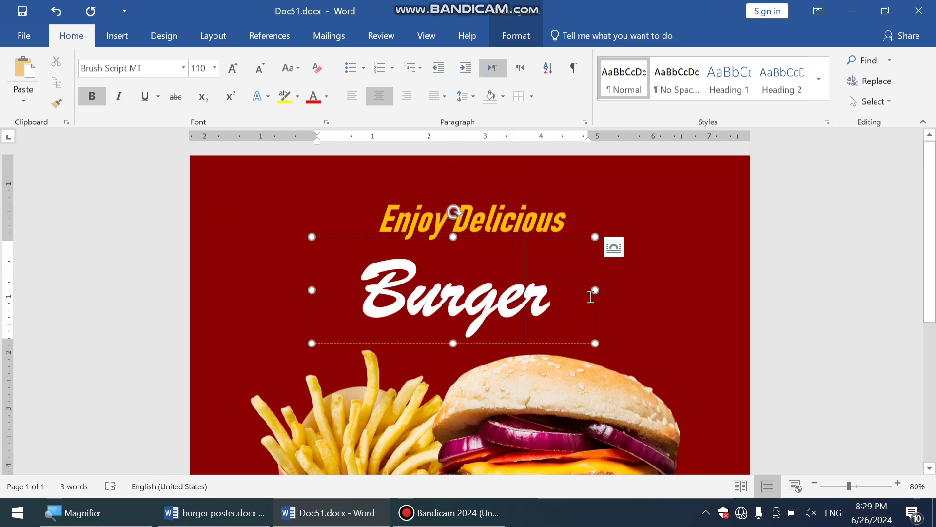
drag(596, 291, 614, 290)
triple_click(579, 299)
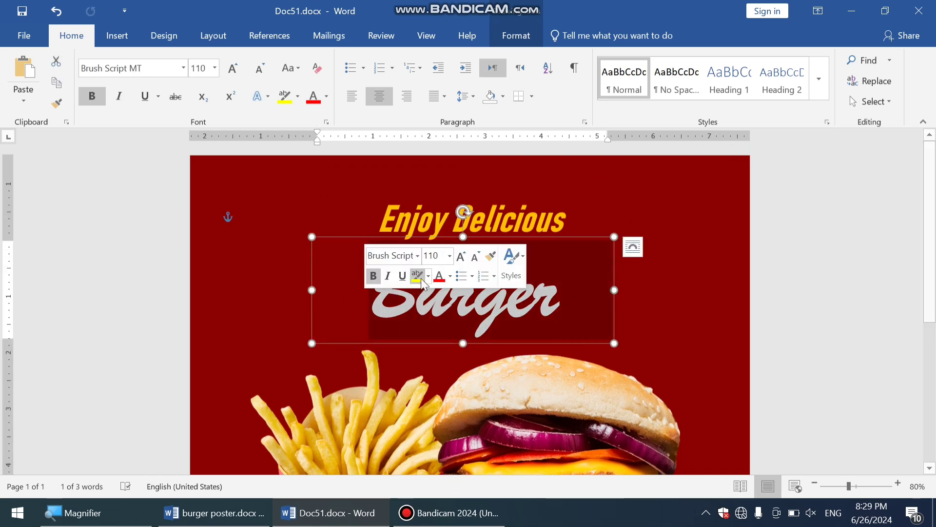
click(464, 259)
drag(554, 340, 537, 324)
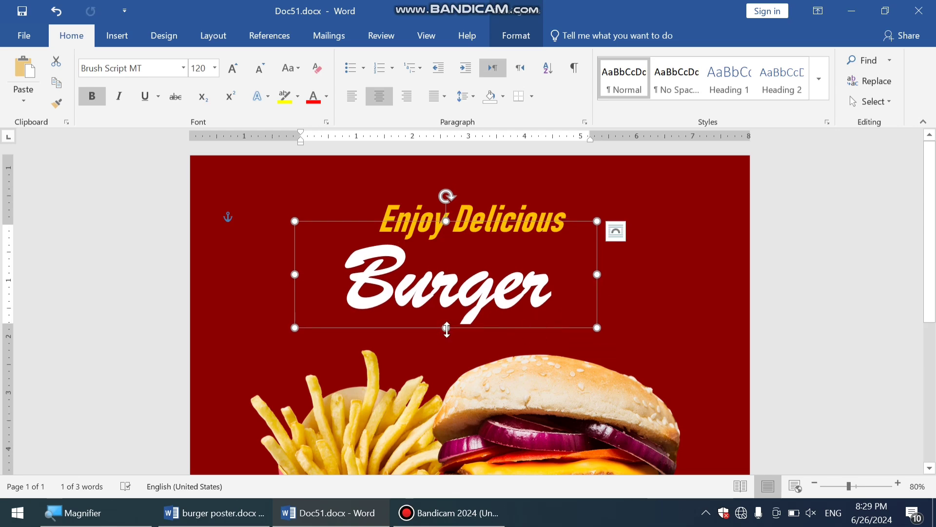
drag(446, 328, 446, 330)
Duplicate the "Enjoy Delicious" text box to the right of "Burger" and replace its text with smaller two-line text "Special burger Delivery Monday & tuesday".
click(528, 202)
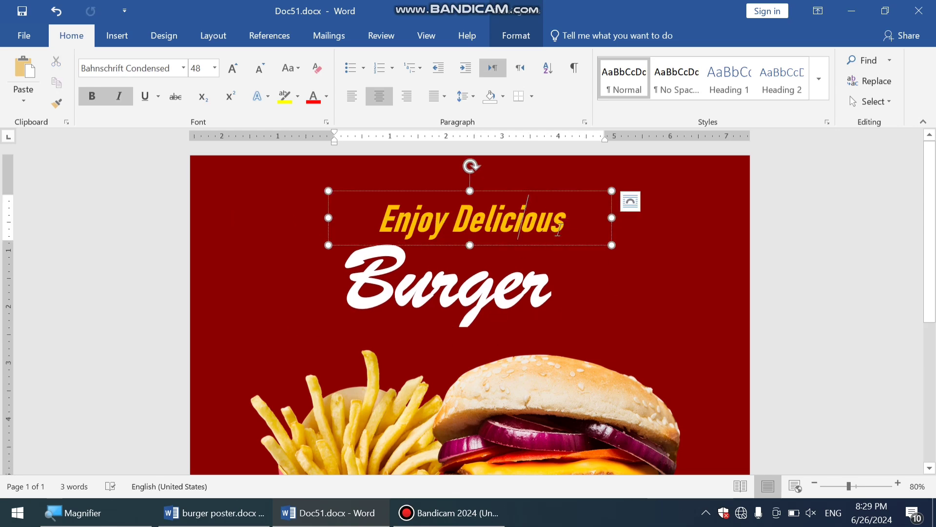
drag(578, 245, 738, 276)
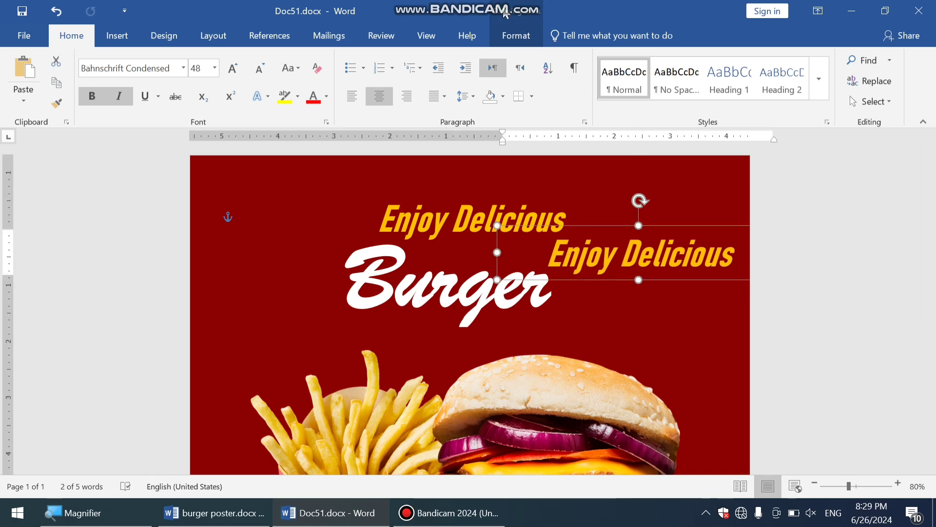
click(524, 5)
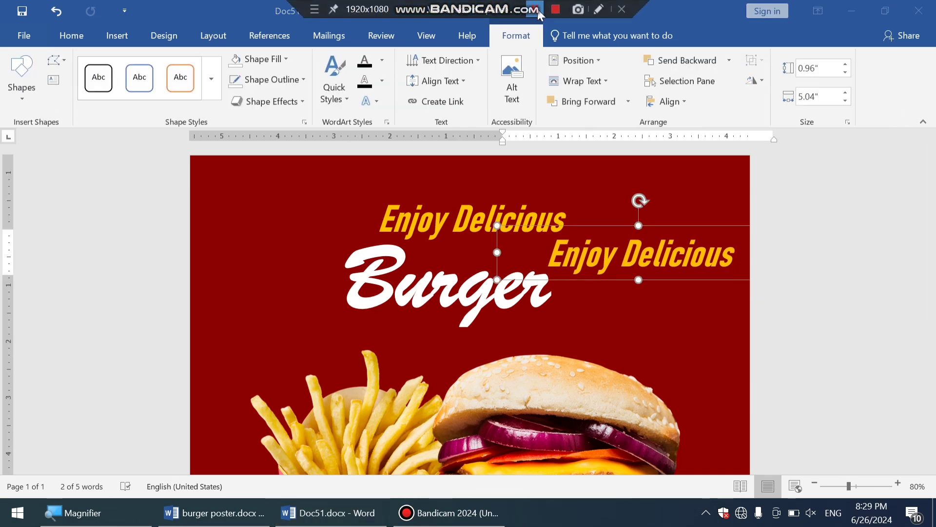
drag(732, 261, 507, 263)
text(Special burger Delivery Monday & tuesday)
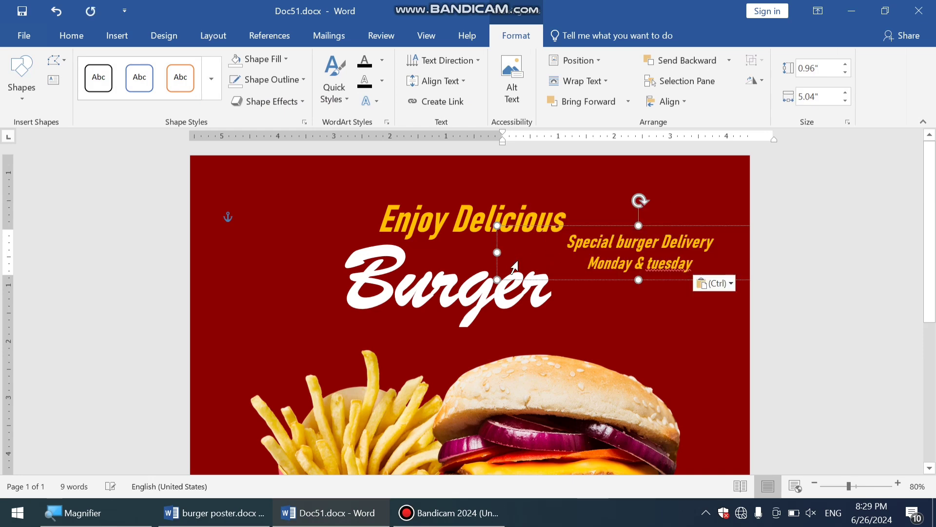
mouse_move(662, 279)
mouse_down()
mouse_move(666, 289)
mouse_move(654, 291)
mouse_up()
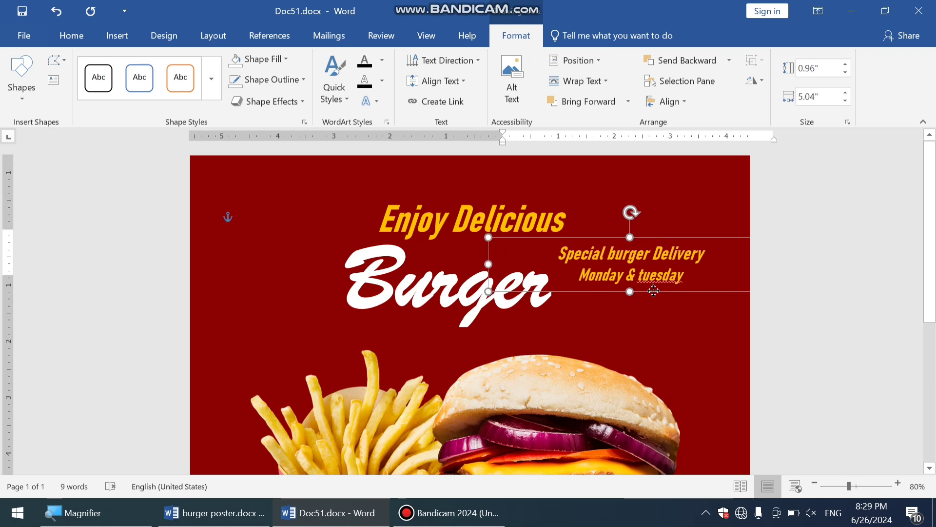
click(669, 309)
Place a copy of the burger picture over the heading text and shrink it to about 2.34 by 2.69 inches.
ctrl+scroll(656, 299, down, 3)
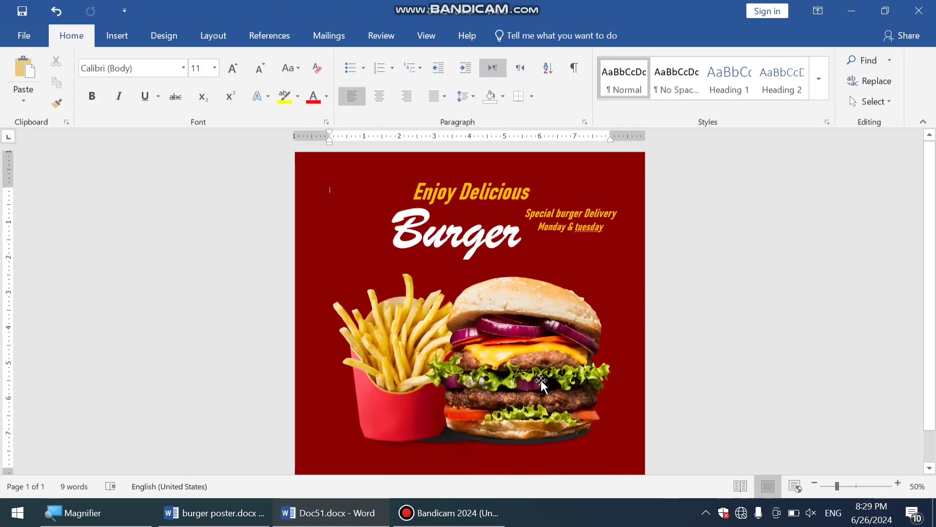
drag(540, 380, 542, 282)
drag(583, 312, 586, 276)
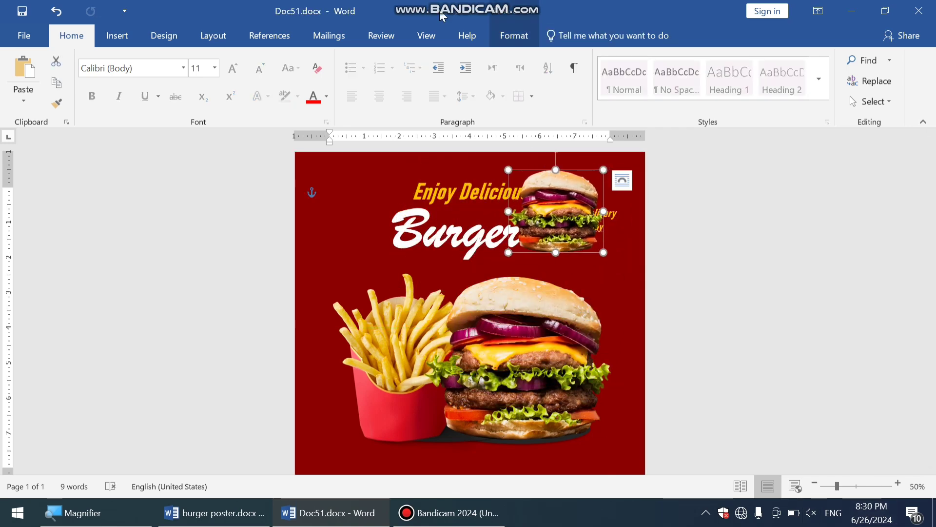
Apply the middle reflection variation of the first row to the small burger picture.
click(520, 36)
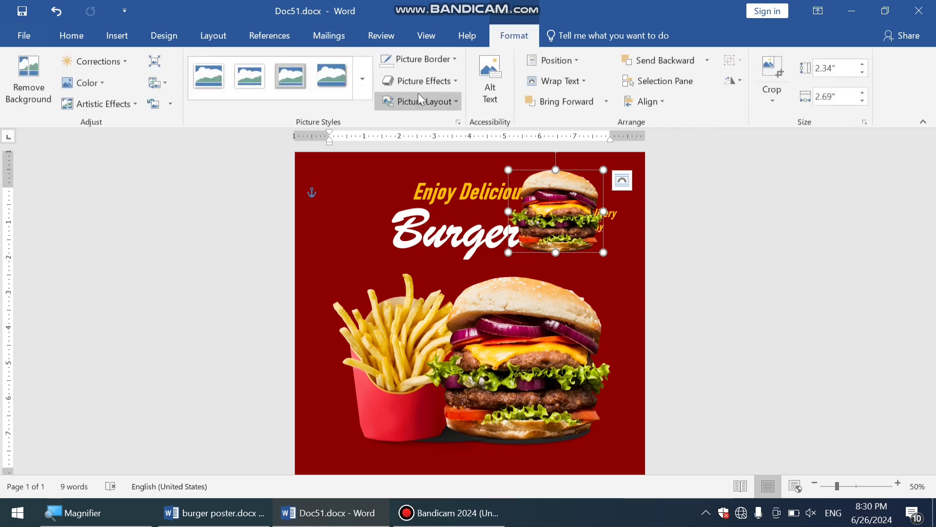
click(446, 82)
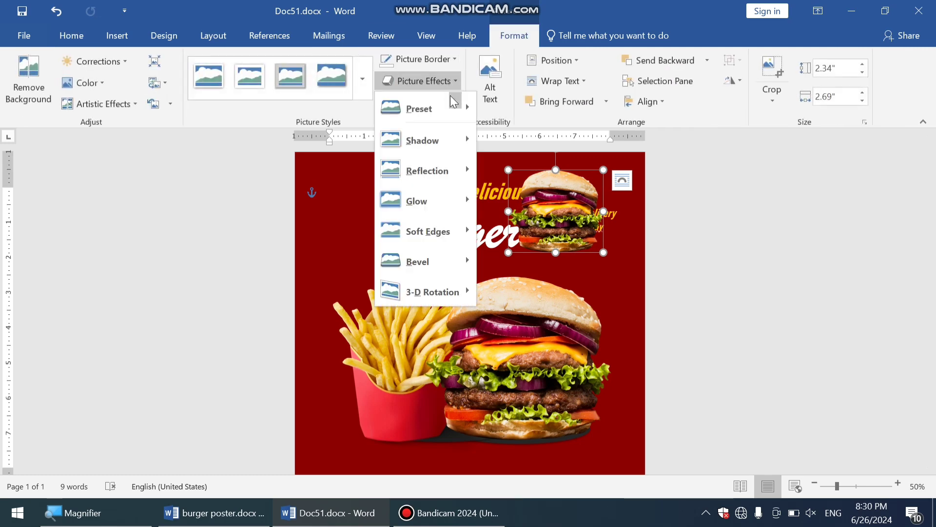
mouse_move(459, 166)
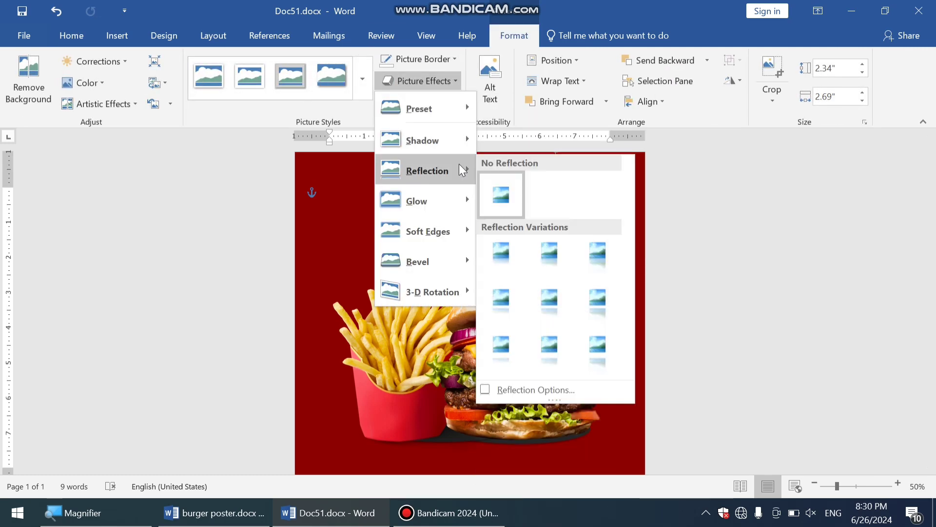
click(547, 267)
Move the small burger off the poster's upper-right corner so only its reflection shows, and place a counterclockwise-rotated copy likewise at the upper-left corner.
ctrl+scroll(589, 247, up, 4)
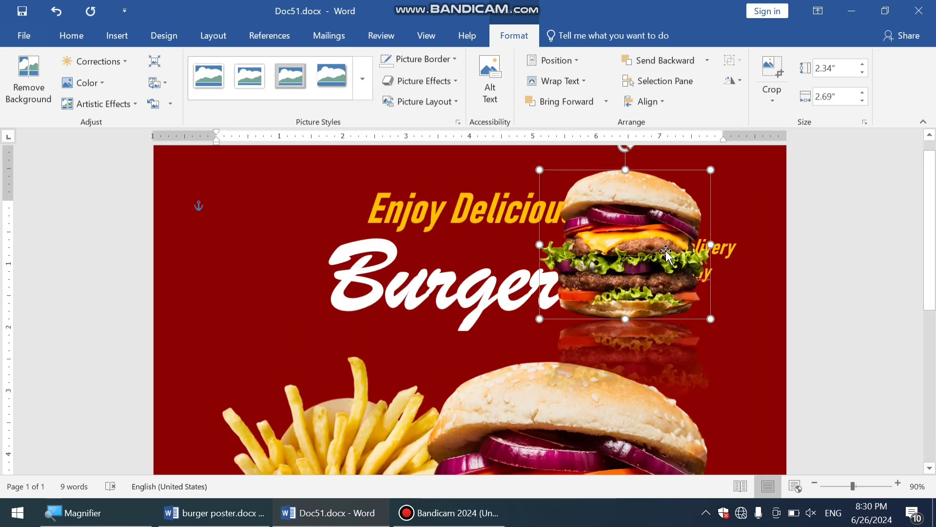
drag(666, 251, 214, 357)
click(266, 230)
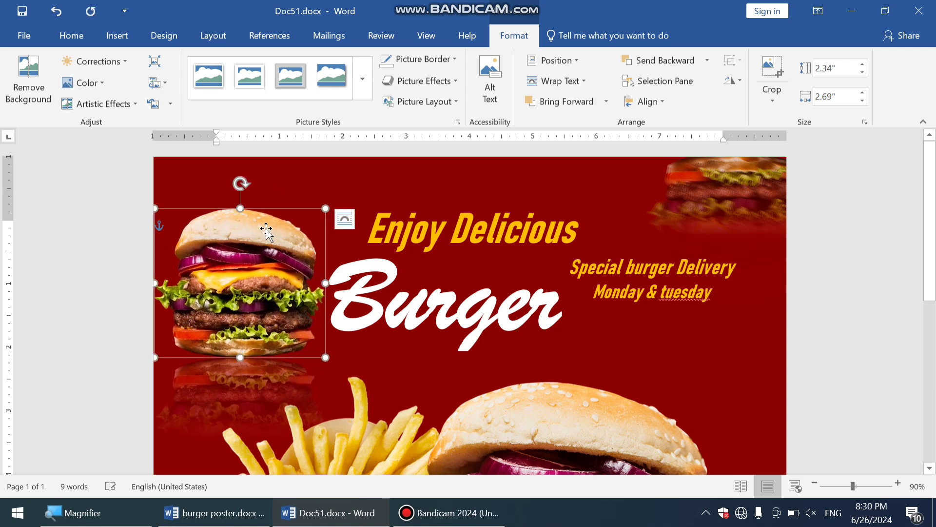
drag(214, 179, 193, 190)
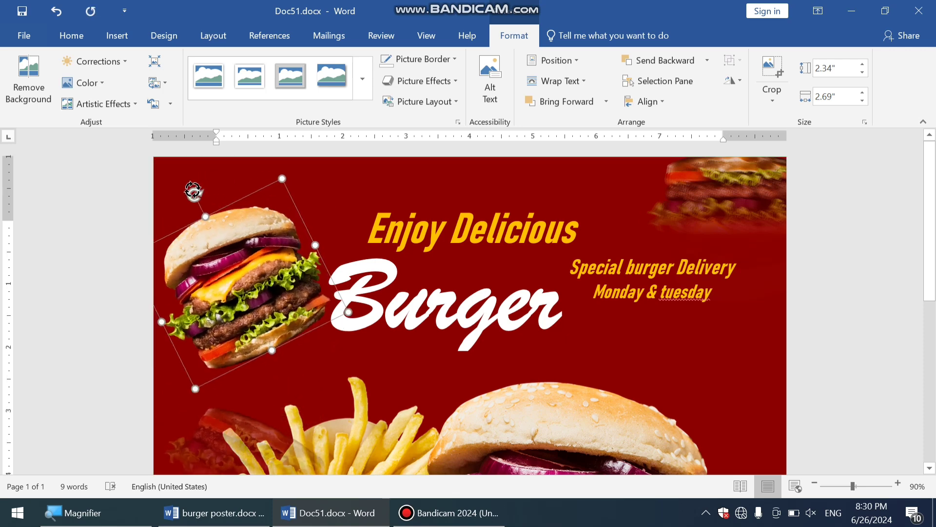
drag(231, 297, 177, 118)
drag(226, 411, 193, 214)
click(244, 274)
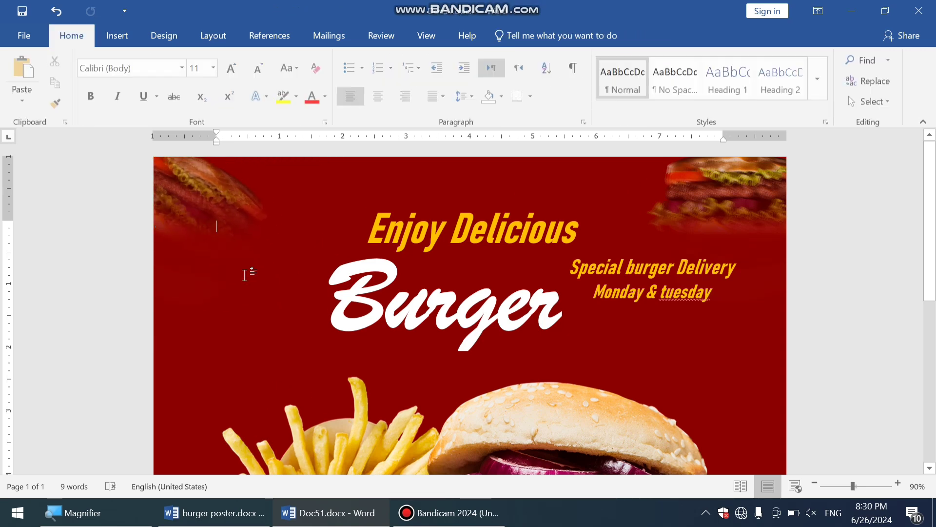
scroll(298, 207, down, 4)
scroll(492, 243, up, 1)
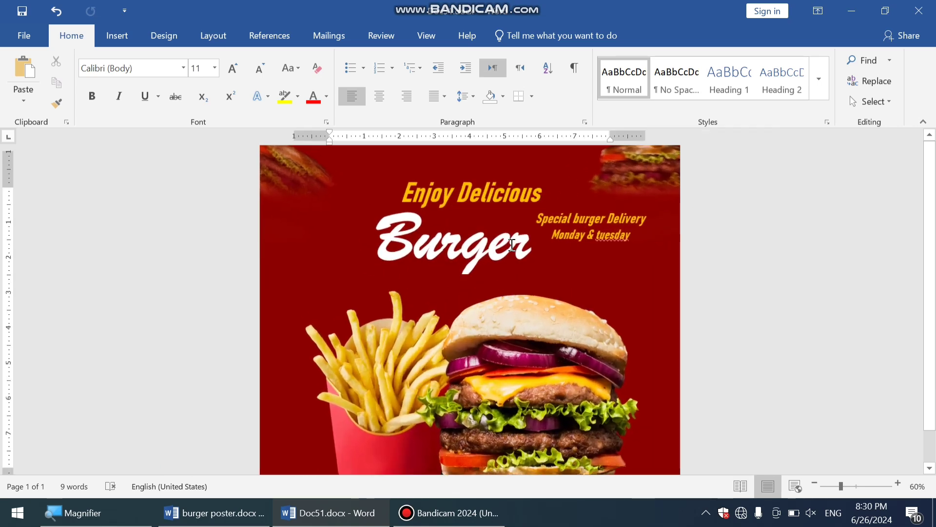
scroll(512, 246, up, 2)
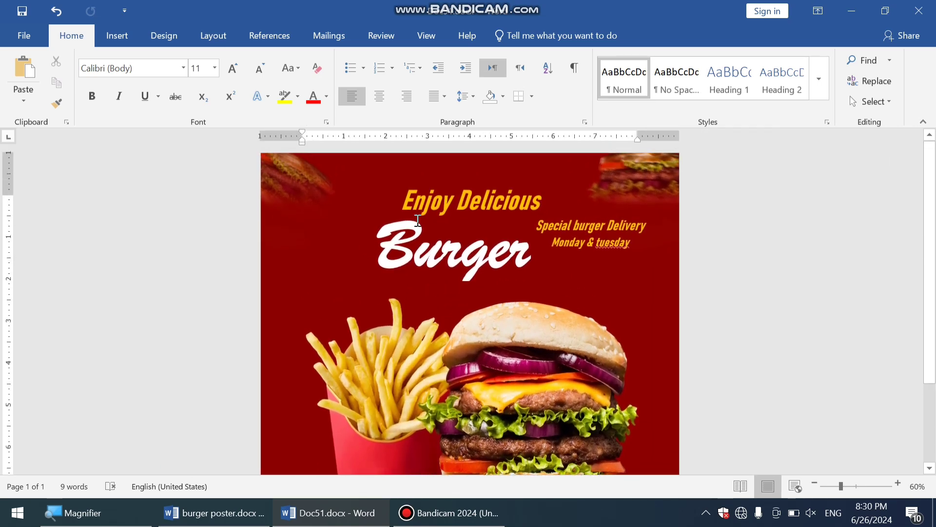
Draw a circle about 1.65 inches wide to the left of "Burger" and fill it with the background's dark red.
click(120, 35)
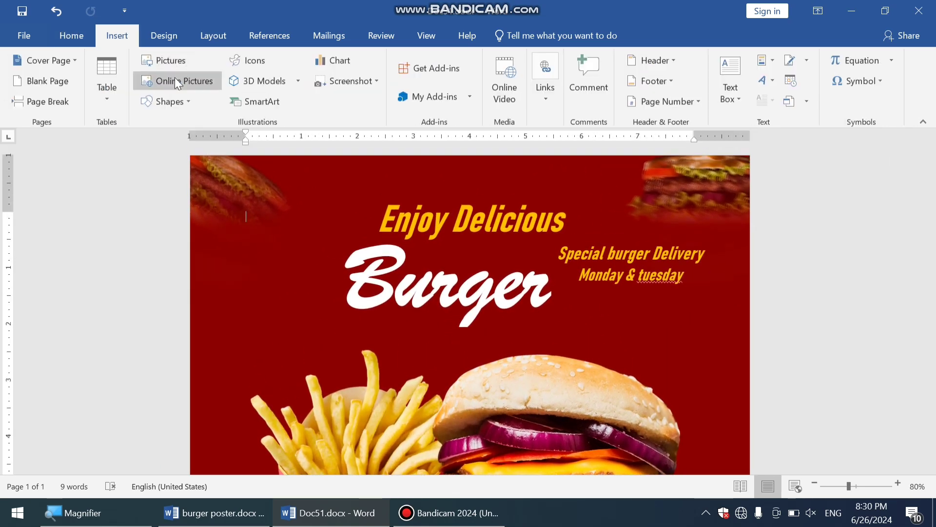
click(181, 103)
click(201, 136)
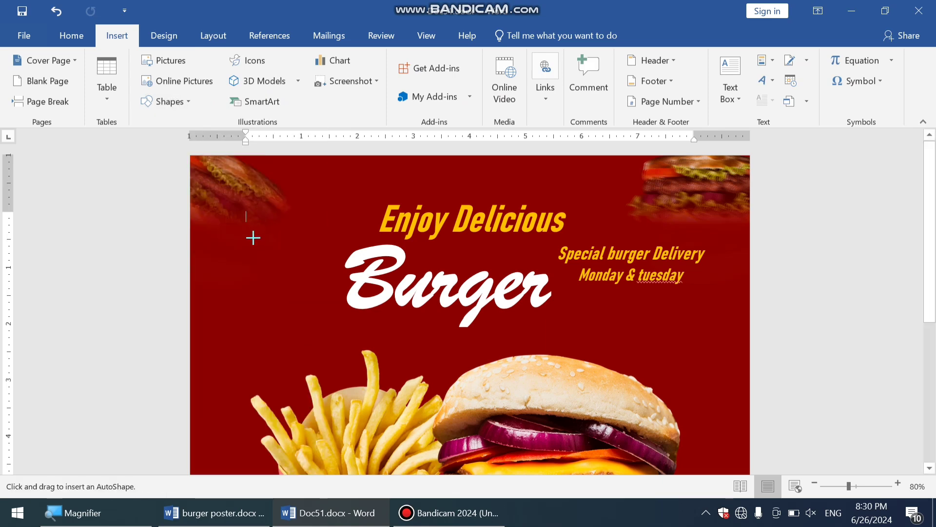
drag(227, 238, 308, 331)
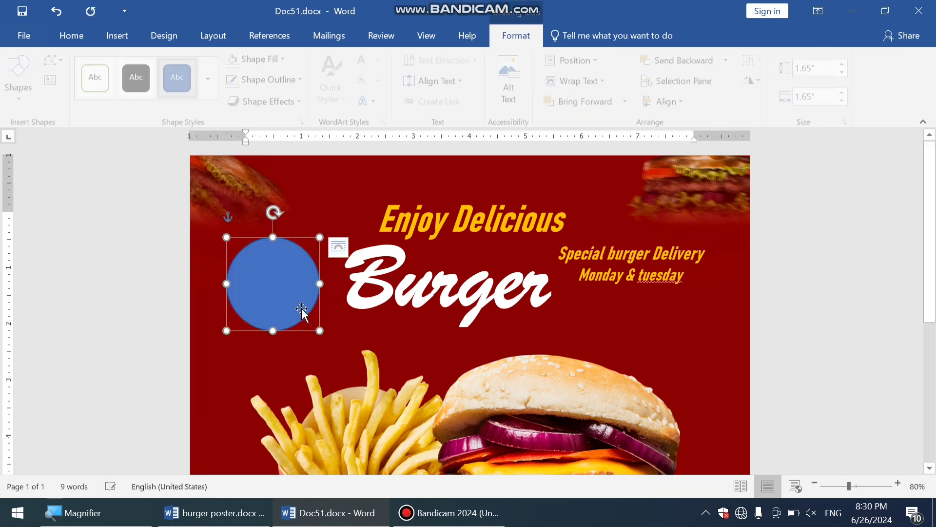
click(276, 60)
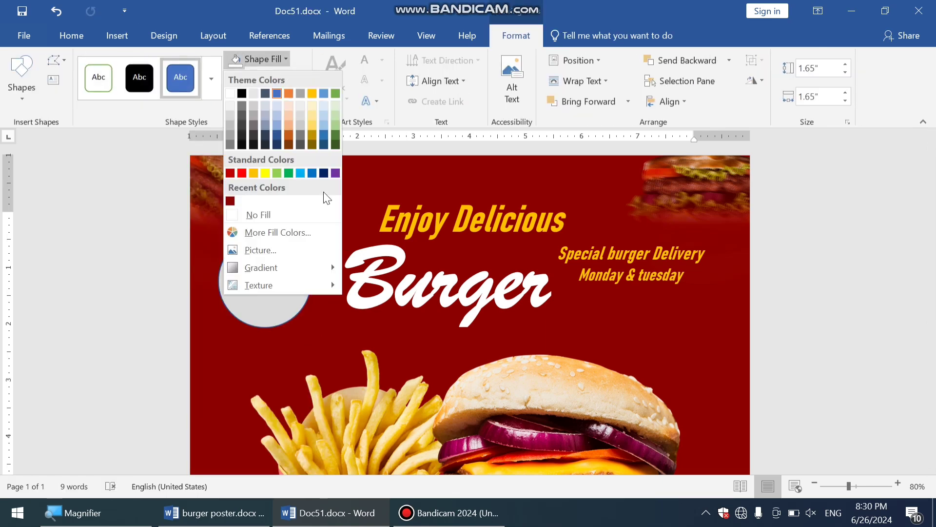
click(341, 60)
click(279, 59)
click(230, 201)
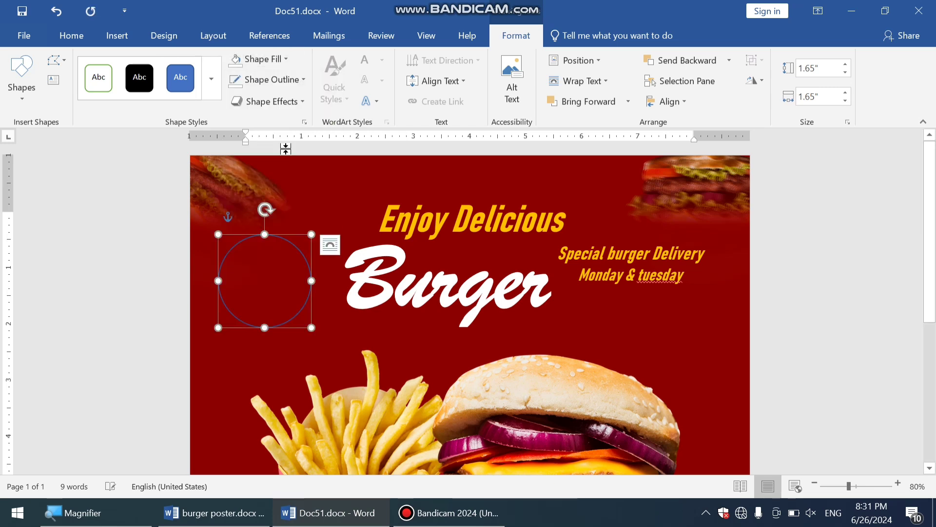
Give the circle a white outline with a weight of 2¼ pt.
click(268, 79)
click(233, 116)
click(268, 80)
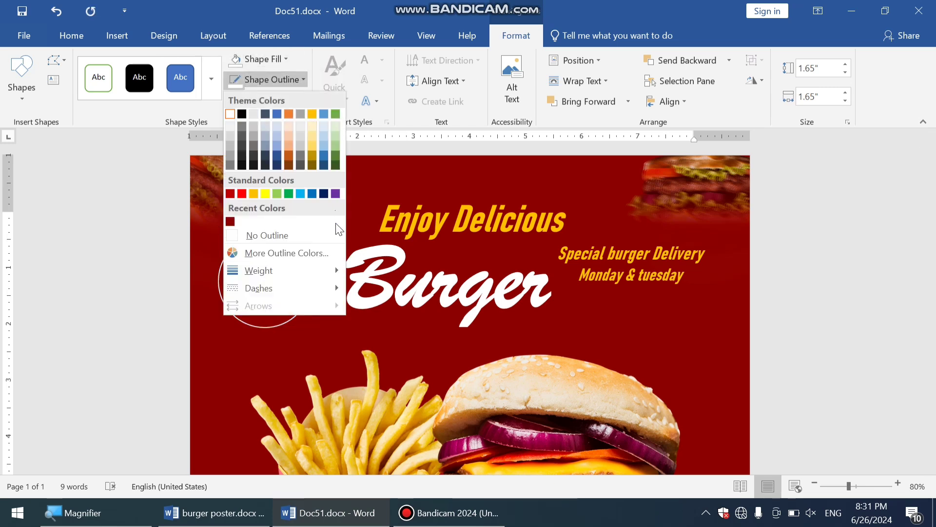
mouse_move(273, 270)
click(396, 340)
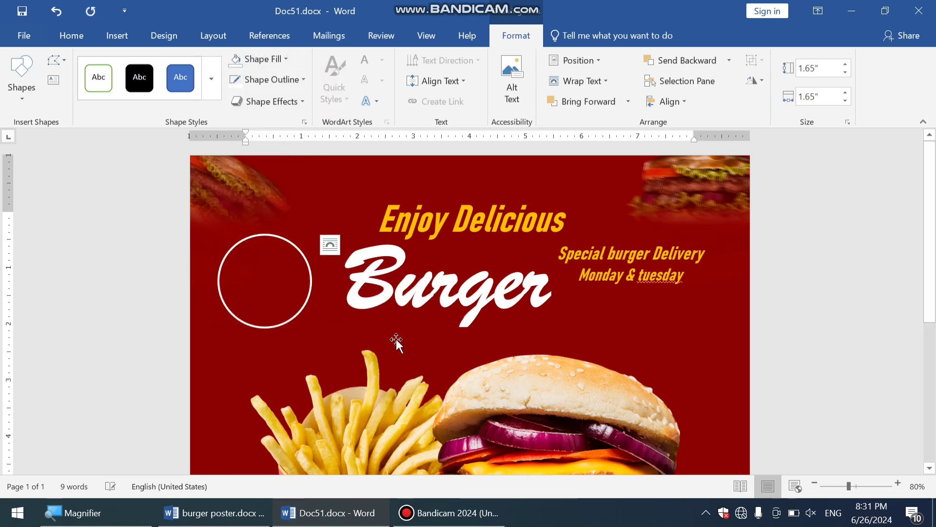
Change the circle's outline to a dashed line style.
click(268, 80)
mouse_move(334, 273)
mouse_move(315, 292)
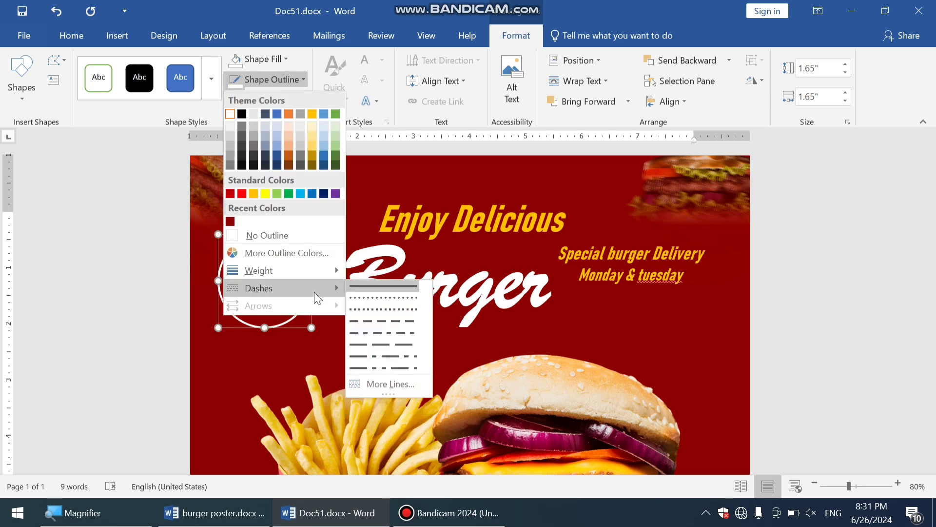
click(391, 320)
Set the circle's outline weight to 6 pt and shrink the circle to about 1.44 inches.
click(268, 79)
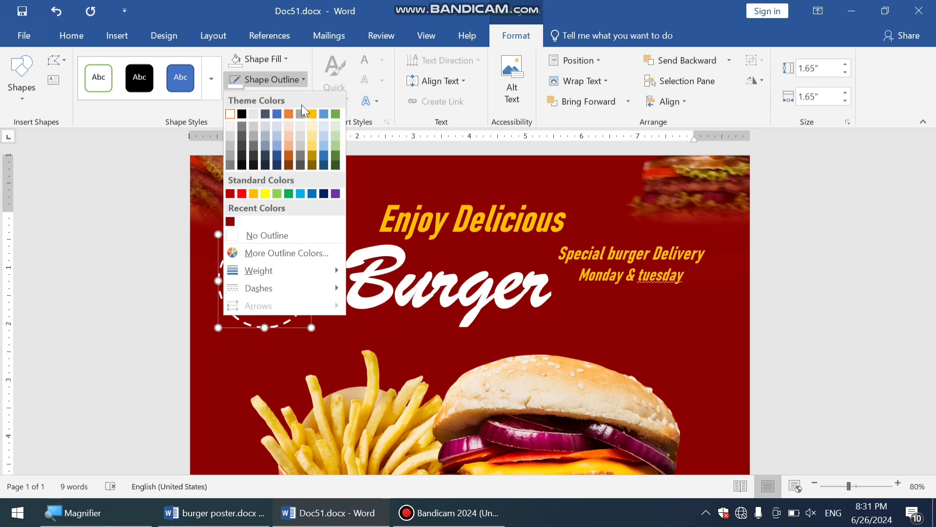
mouse_move(336, 271)
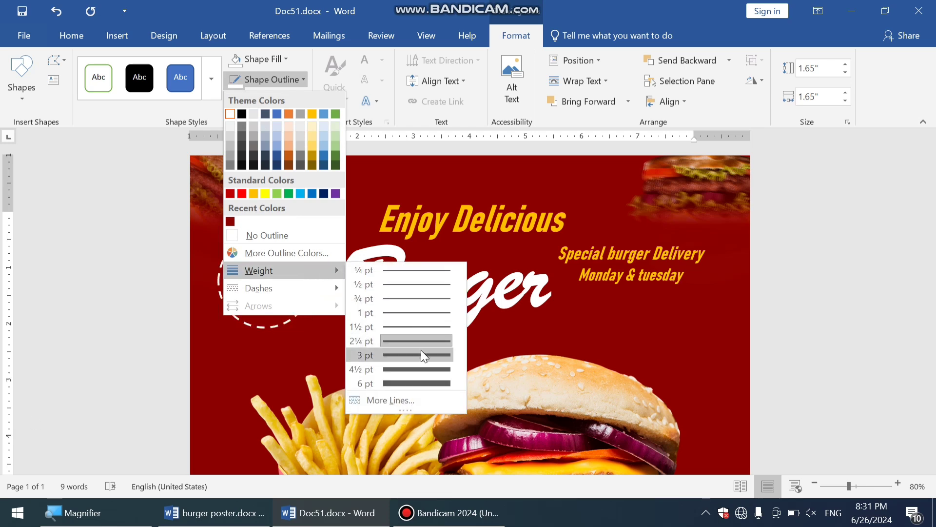
click(416, 378)
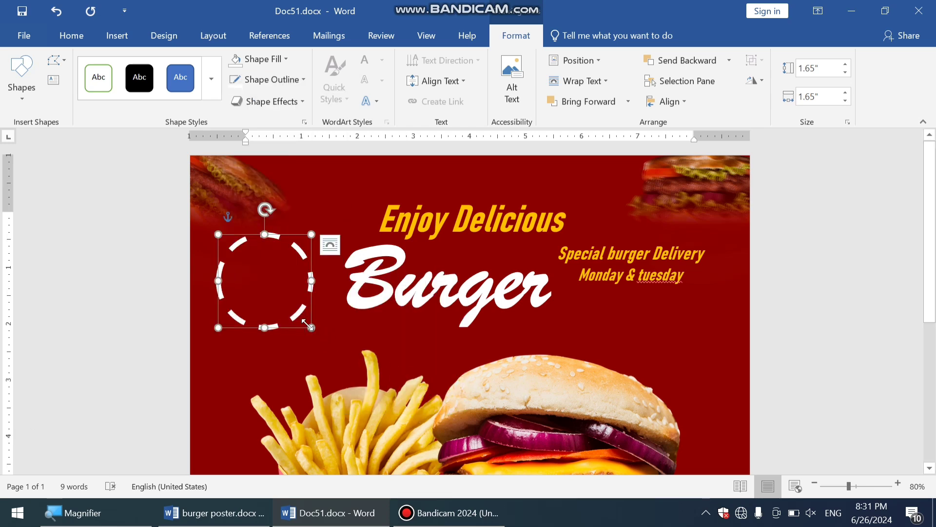
drag(307, 325, 295, 314)
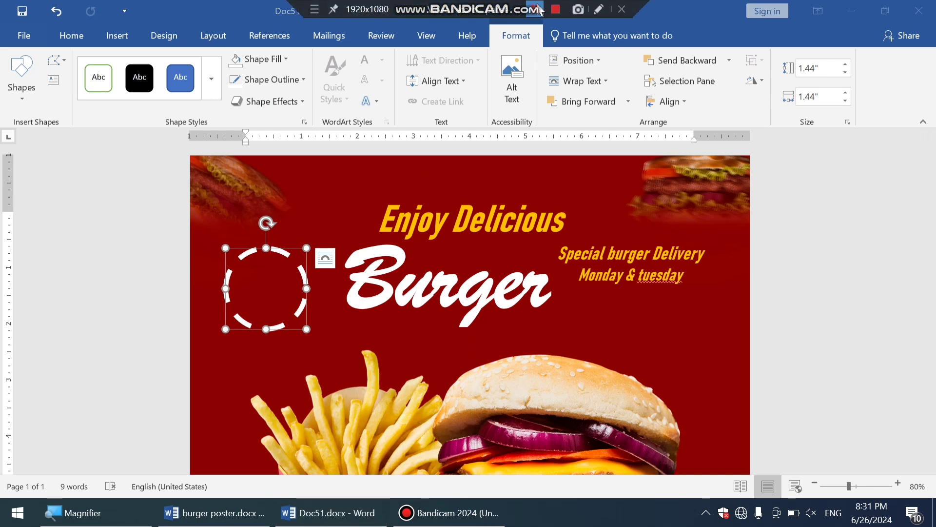
Change the circle's outline to a solid line style.
click(292, 79)
mouse_move(329, 270)
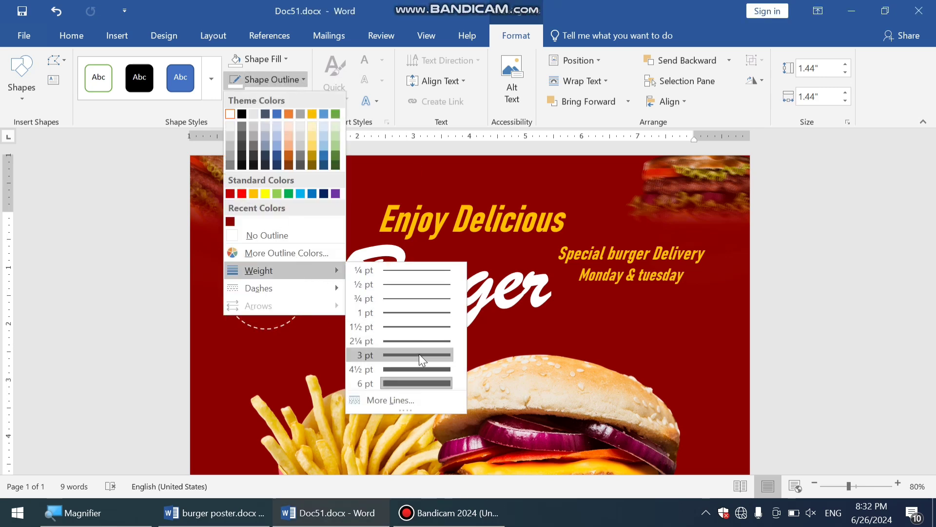
click(400, 291)
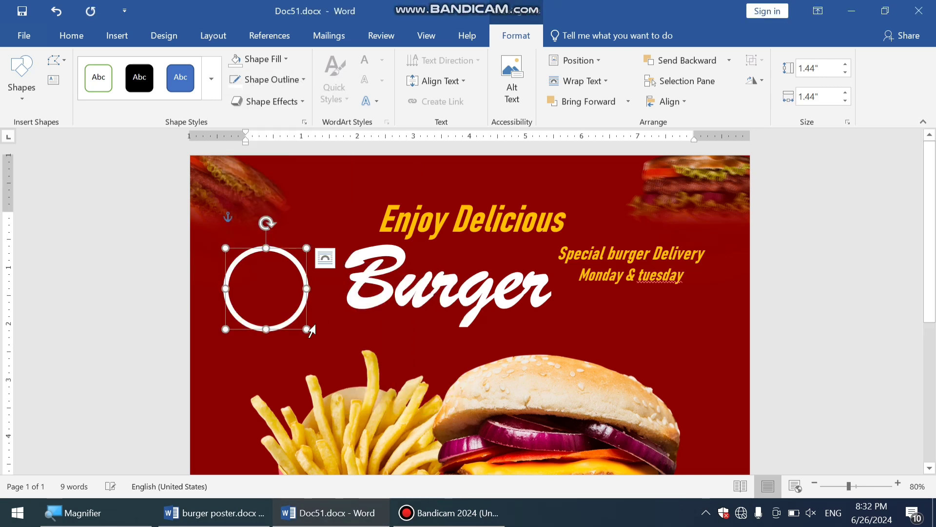
Set the white circle's outline weight to 2¼ pt.
click(284, 80)
mouse_move(318, 271)
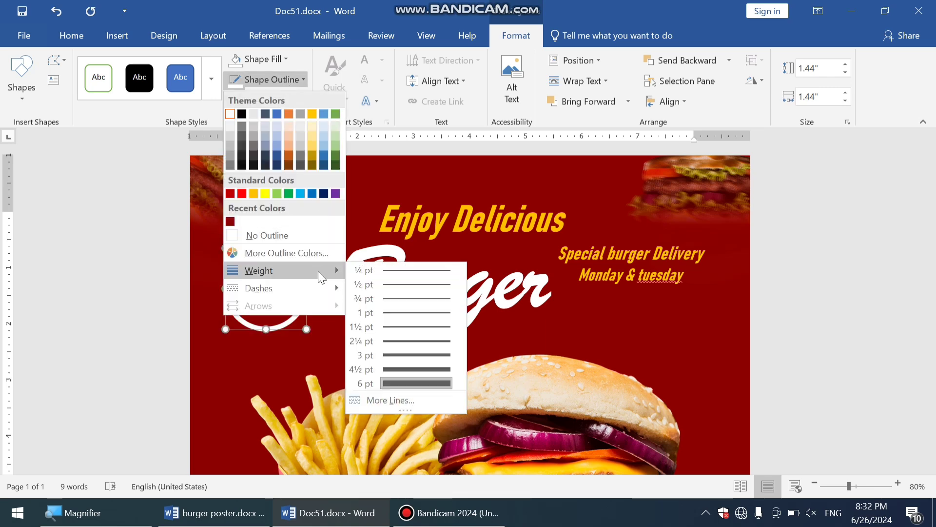
click(409, 341)
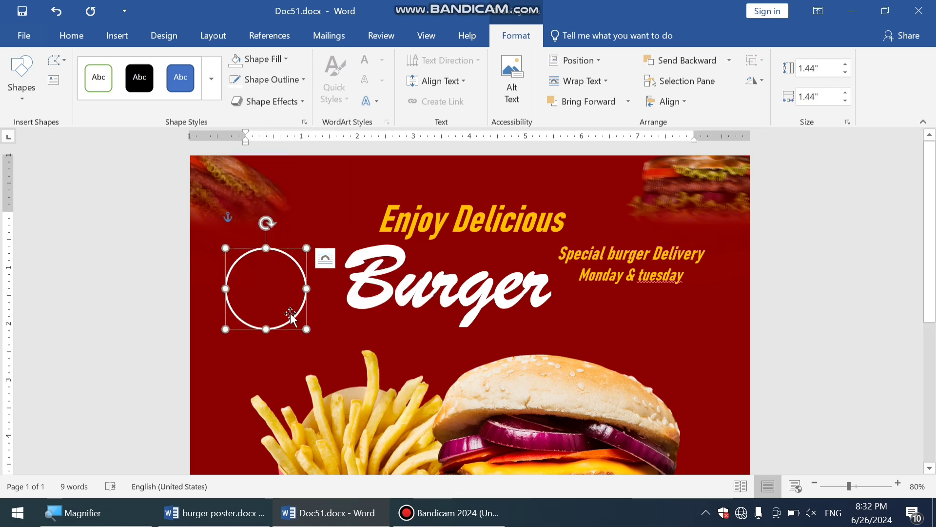
Duplicate the "Enjoy Delicious" text box over the white circle and replace the copy's text with "Your logo".
click(419, 228)
drag(445, 248, 246, 316)
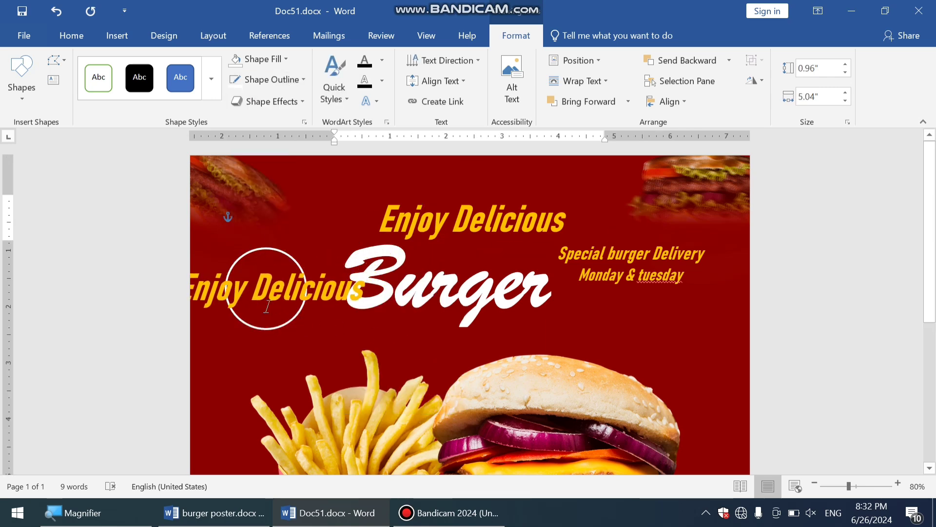
drag(412, 286, 264, 364)
triple_click(301, 335)
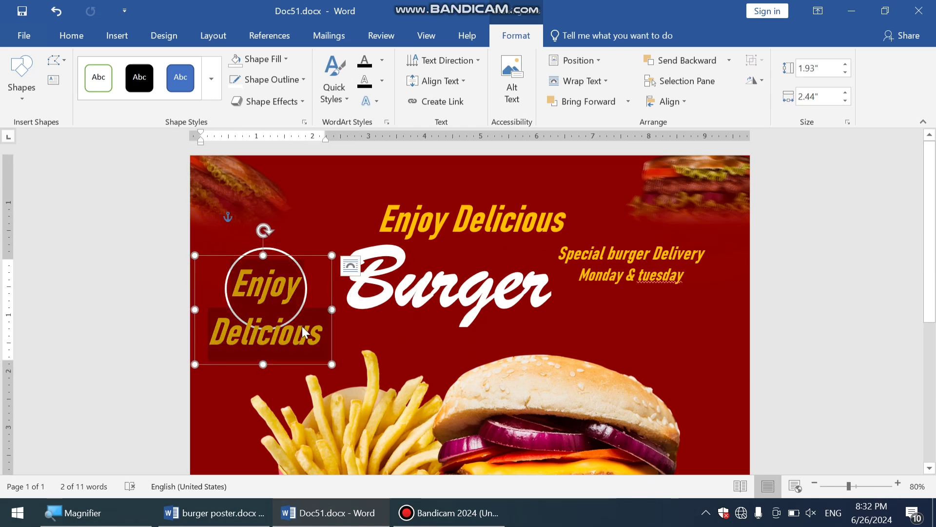
text(you)
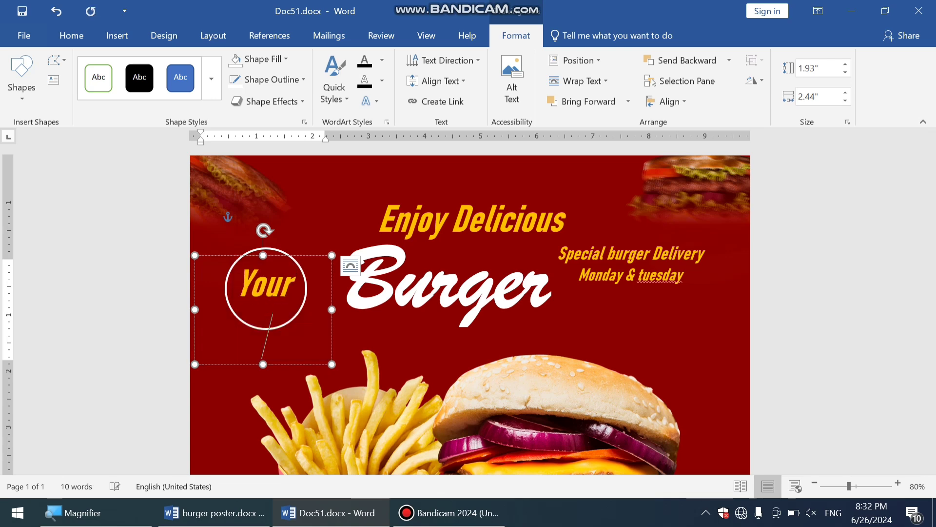
Set the "Your logo" text to 36 pt and tighten its line spacing.
triple_click(309, 326)
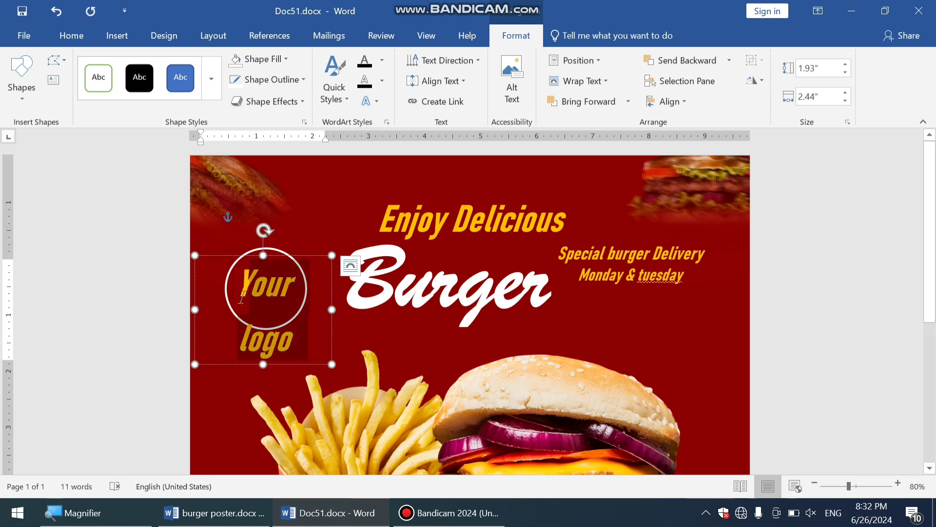
click(355, 255)
click(340, 255)
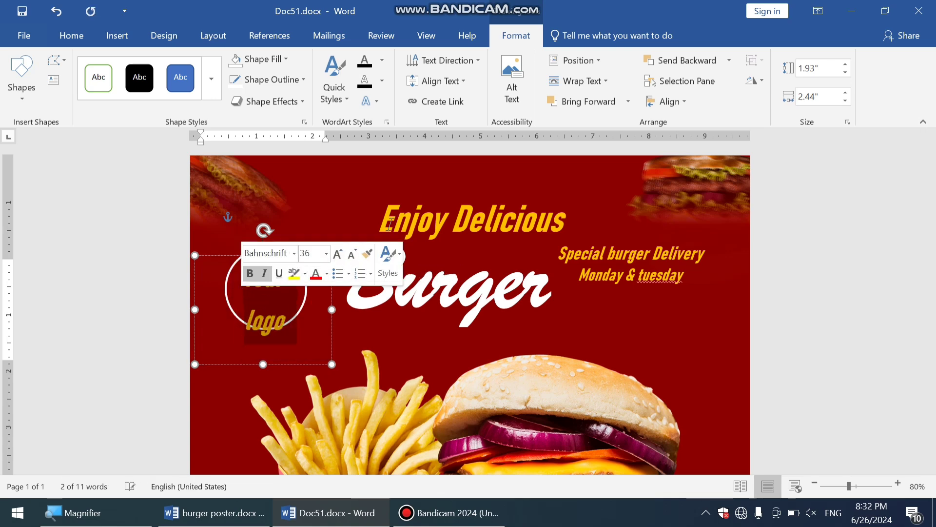
click(72, 35)
click(535, 97)
click(539, 93)
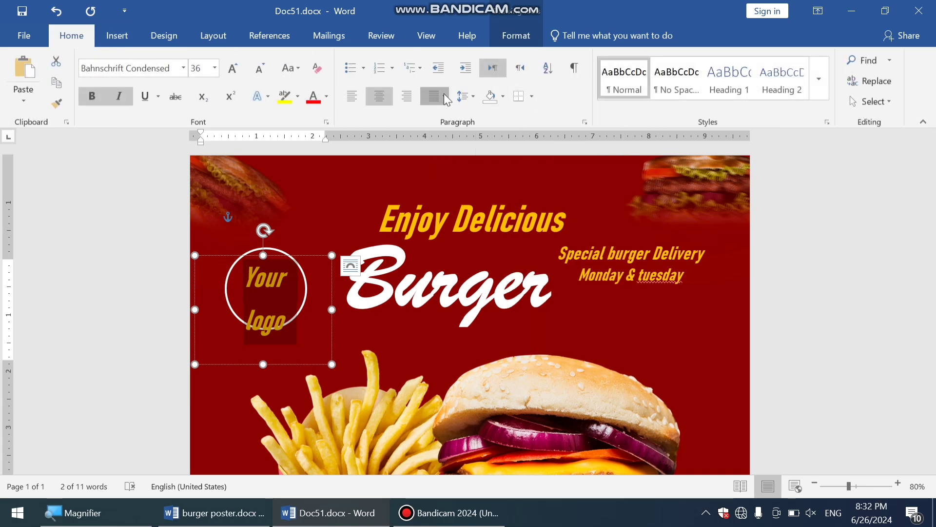
click(474, 97)
click(480, 115)
click(473, 97)
click(501, 239)
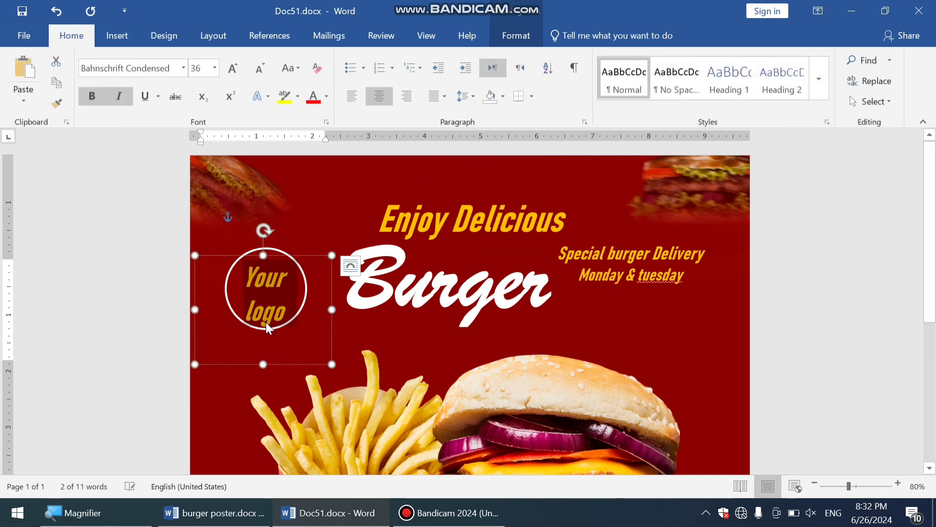
Center the "Your logo" text inside the circle and shorten its text box to about 1.6 inches high.
drag(334, 325, 336, 321)
click(352, 327)
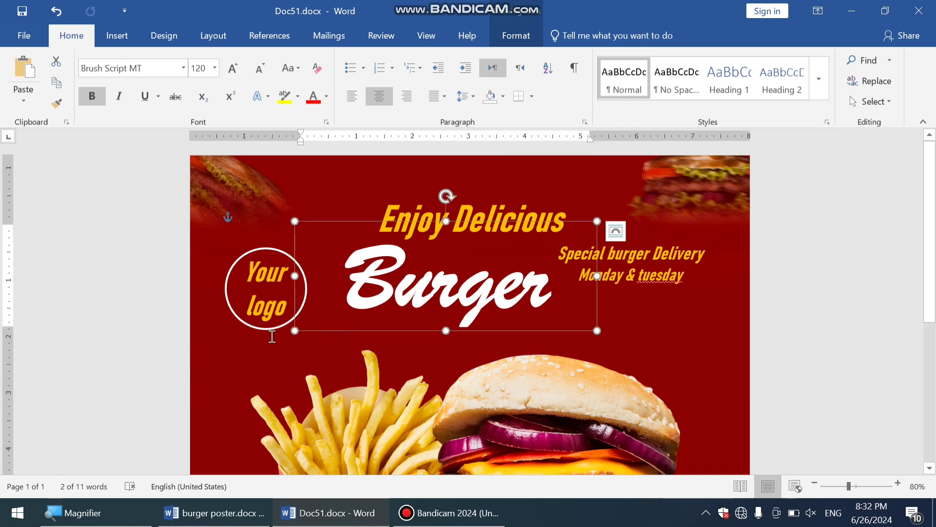
click(272, 336)
drag(262, 359, 263, 339)
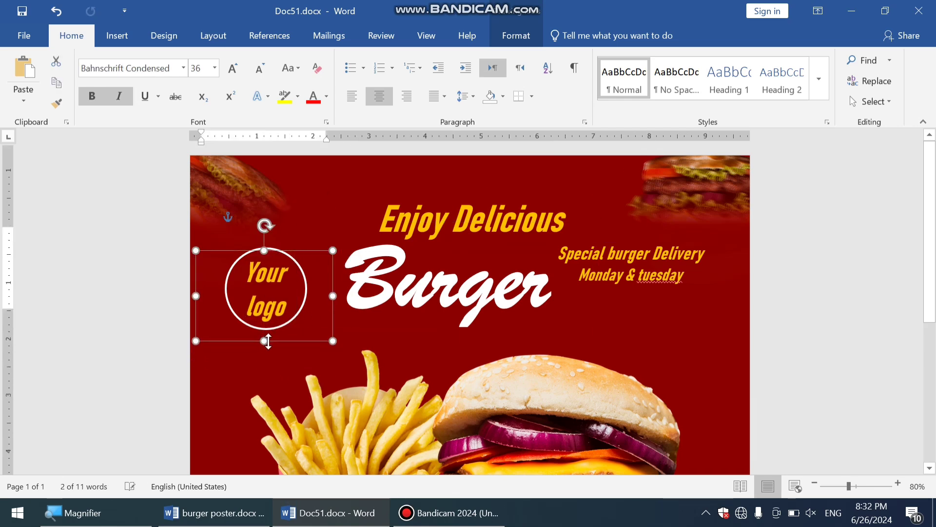
Shrink the fries picture slightly and shift it closer to the burger.
scroll(268, 341, down, 4)
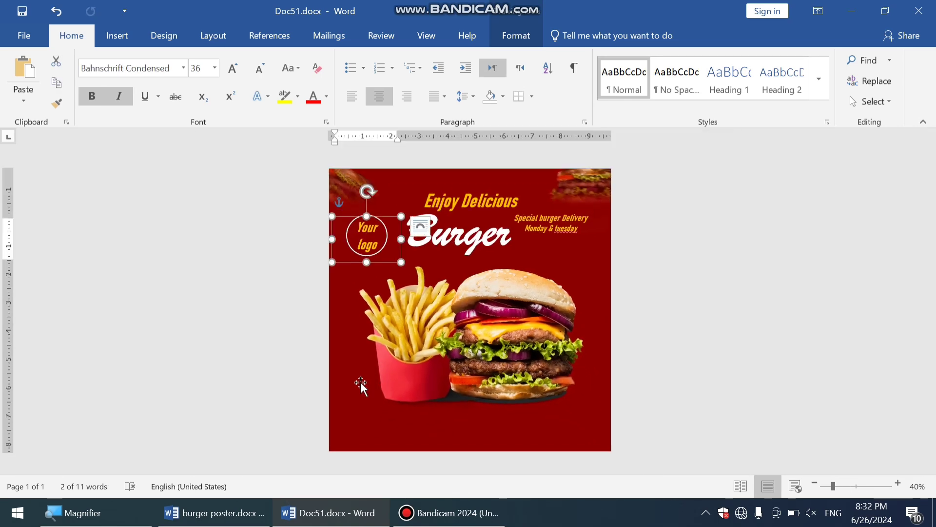
click(360, 381)
drag(409, 377, 415, 377)
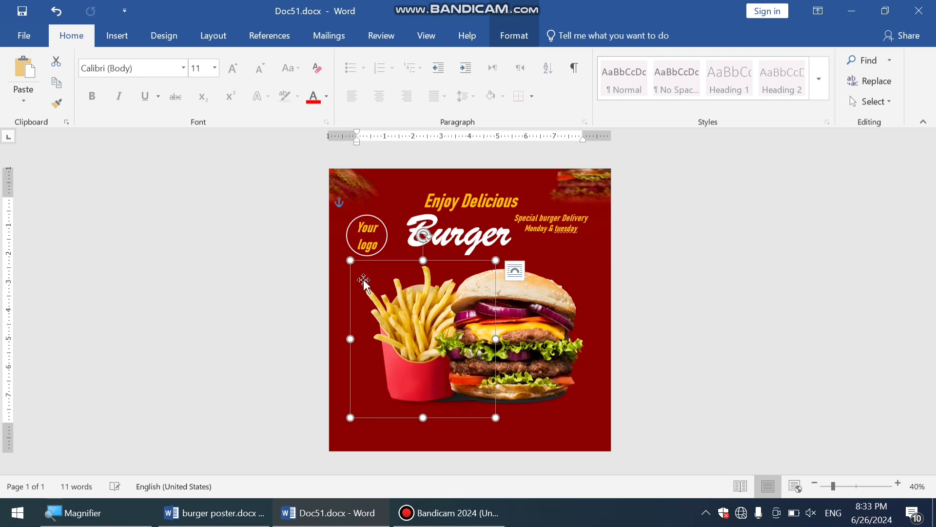
drag(350, 259, 357, 267)
drag(416, 382, 416, 378)
click(362, 432)
Shift the dark shadow under the fries slightly toward the burger so it lines up with the fries box.
ctrl+scroll(363, 431, up, 6)
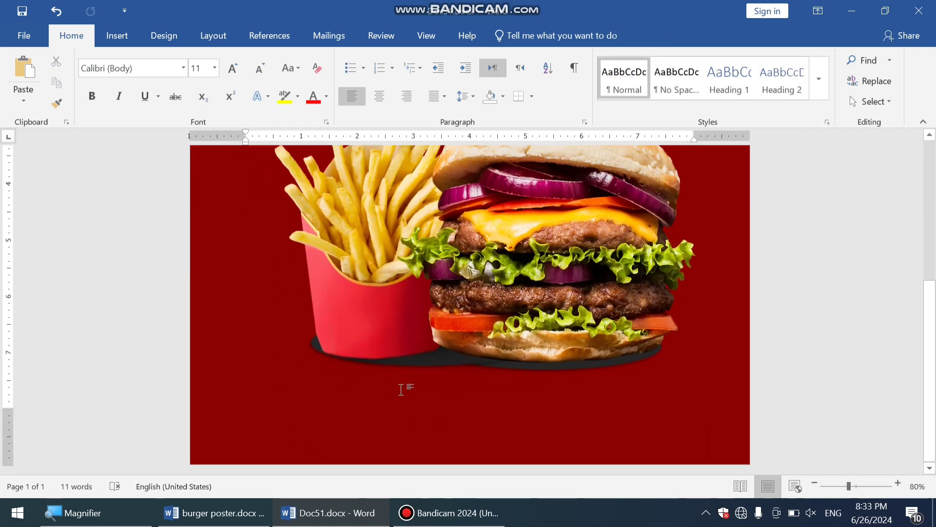
click(364, 299)
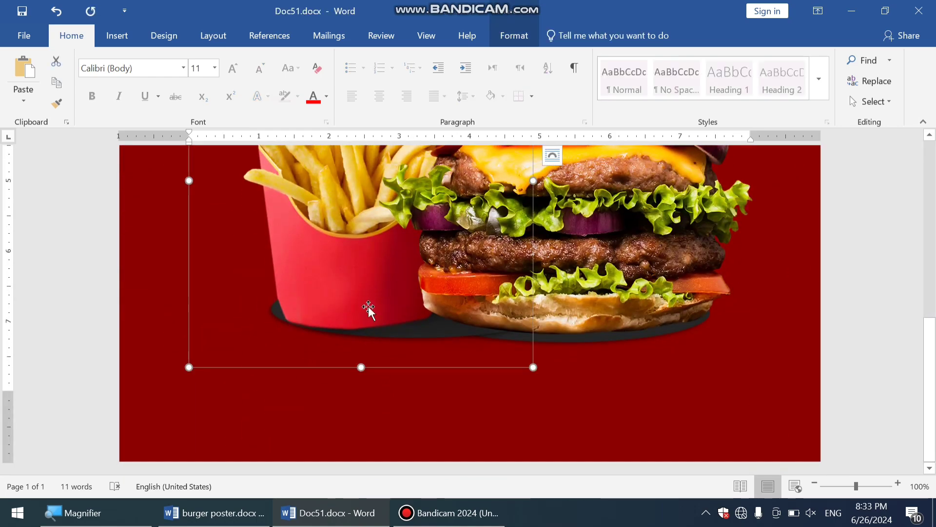
scroll(367, 309, up, 7)
scroll(341, 381, down, 5)
drag(322, 371, 335, 370)
drag(343, 280, 352, 335)
click(418, 439)
ctrl+scroll(418, 438, down, 4)
scroll(425, 413, down, 3)
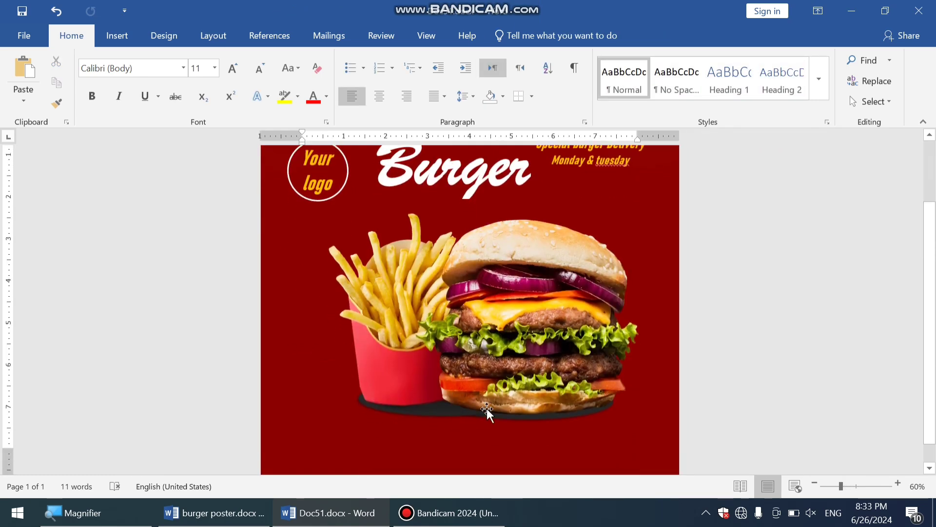
Rotate the fries picture slightly clockwise and nudge it against the burger above its shadow.
ctrl+scroll(492, 411, up, 1)
click(404, 376)
click(357, 271)
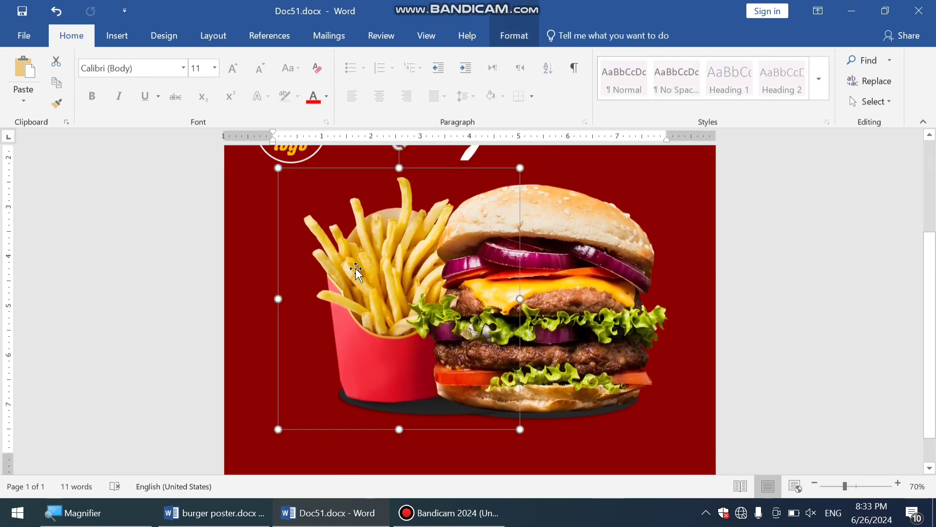
scroll(402, 185, up, 1)
drag(399, 168, 416, 157)
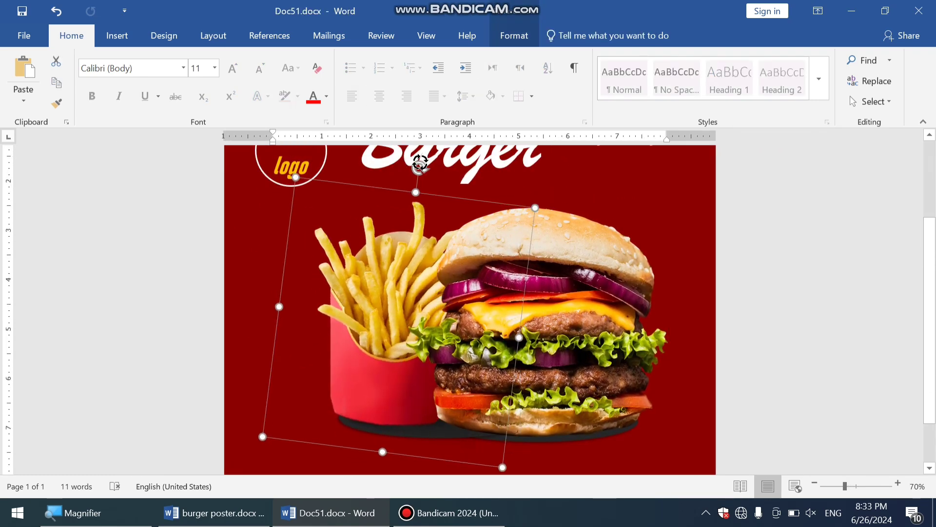
drag(384, 369, 381, 361)
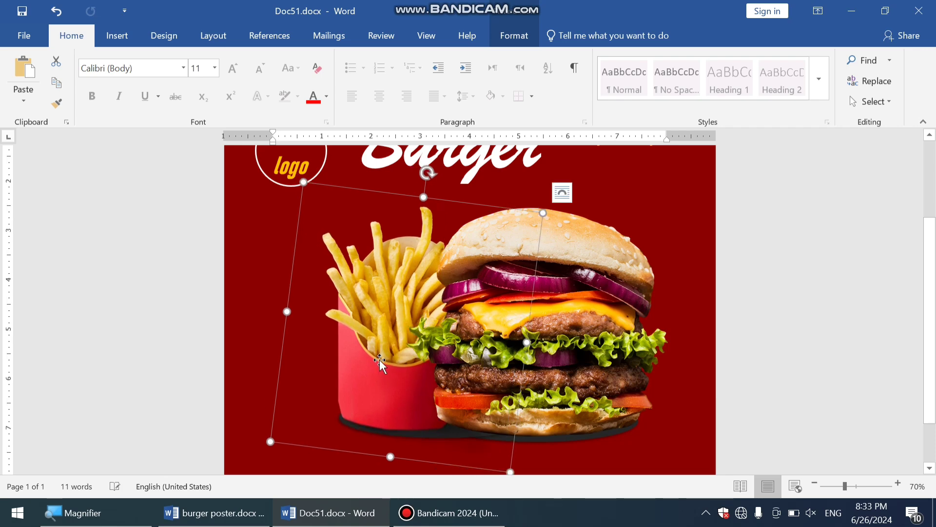
Insert a 10-point star beside the fries box, enlarge it to about 1.78 inches and make its points shallower.
key(ctrl+a)
click(117, 35)
click(166, 101)
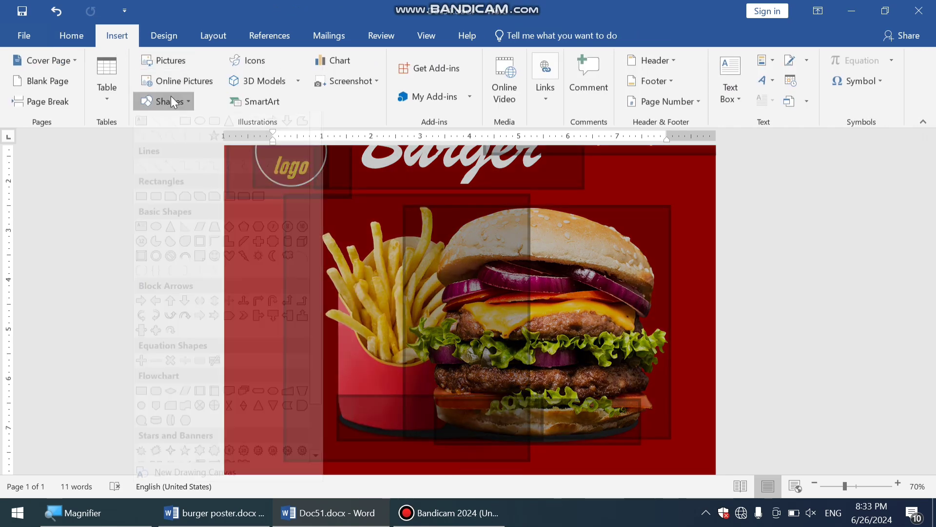
scroll(254, 463, down, 1)
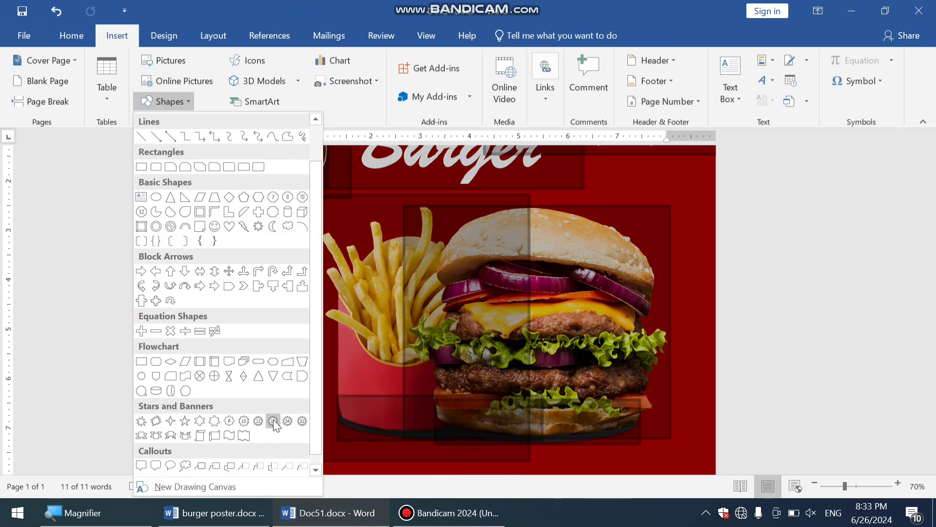
click(247, 421)
click(250, 355)
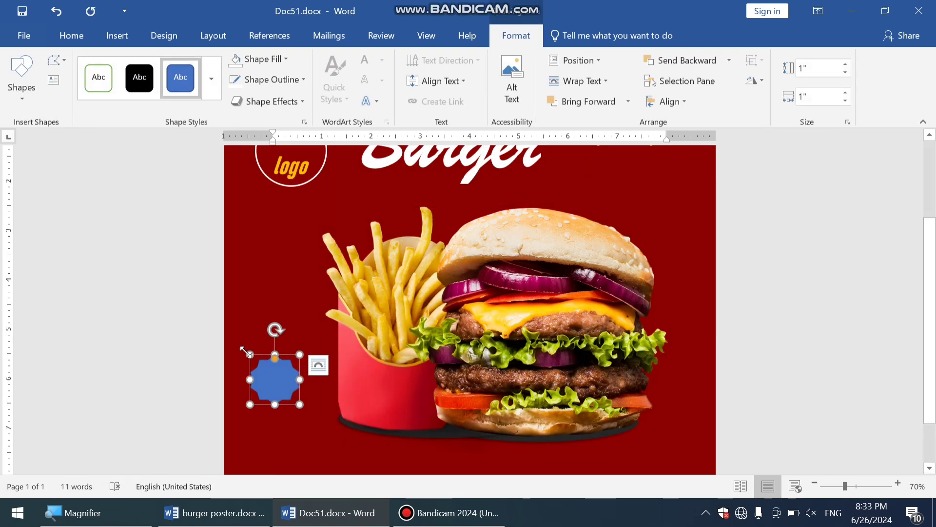
drag(245, 351, 241, 315)
drag(258, 371, 286, 392)
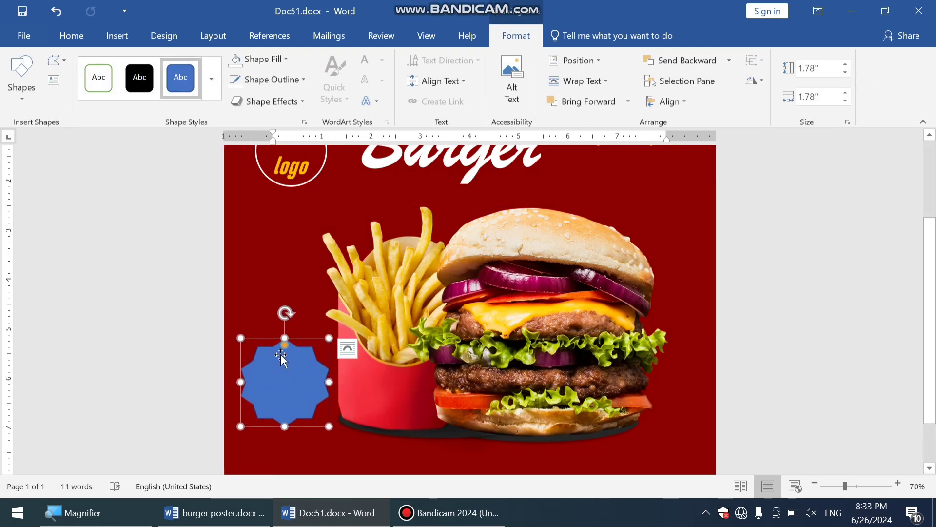
drag(283, 346, 283, 343)
Fill the star with the standard golden orange, recolor its outline and shrink the shape slightly.
click(263, 59)
click(269, 215)
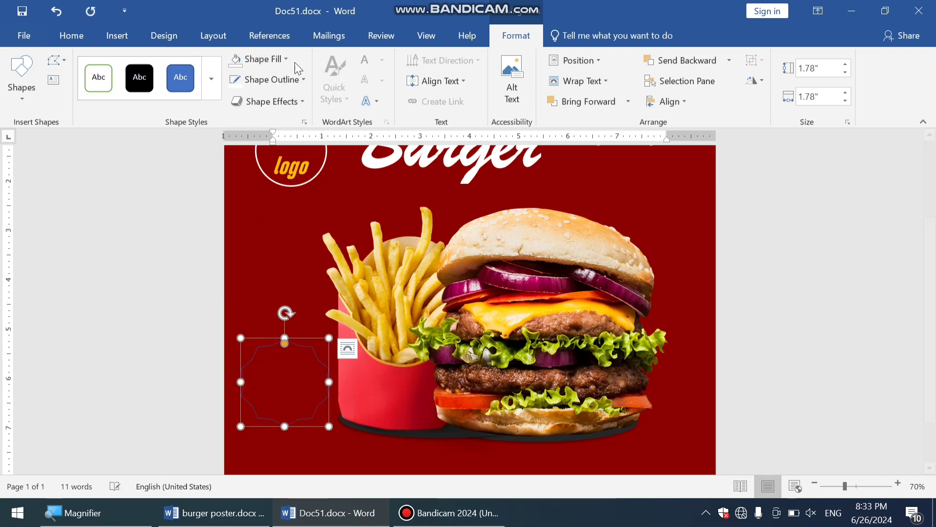
click(267, 79)
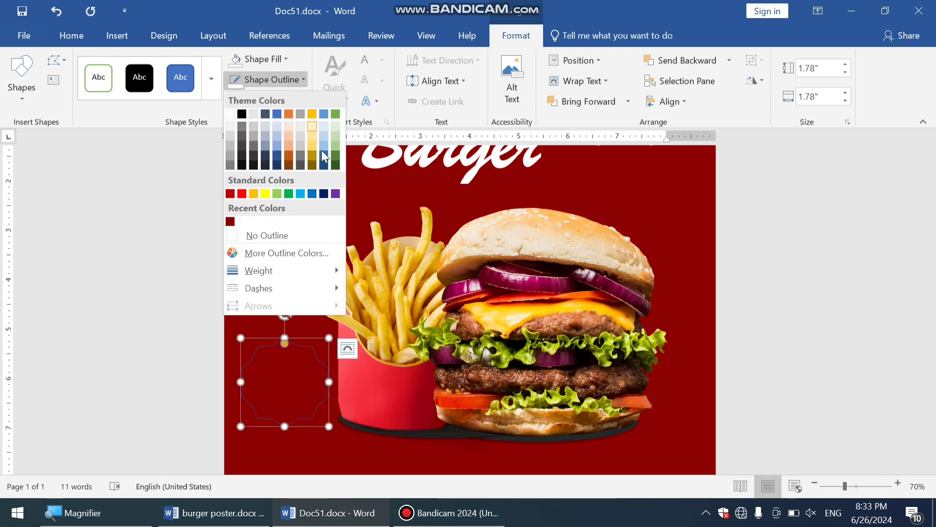
click(230, 120)
click(263, 59)
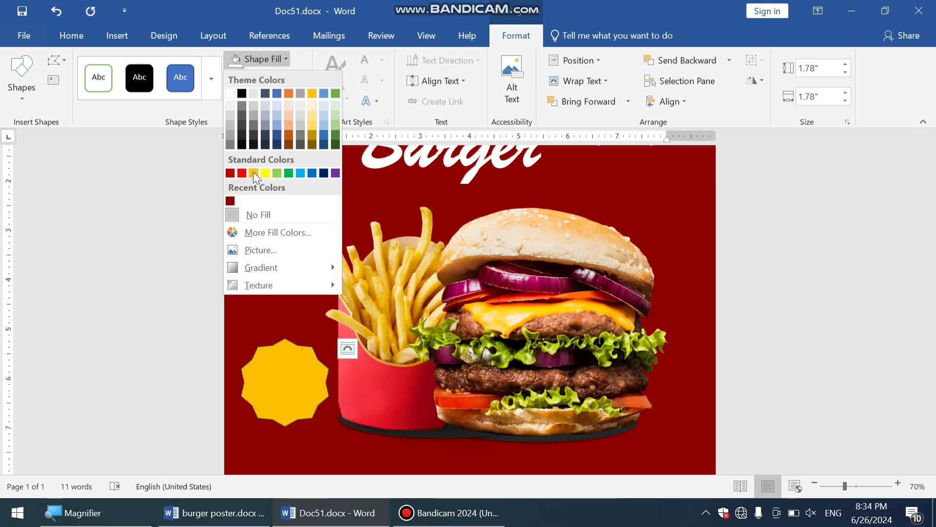
click(253, 171)
drag(327, 426, 303, 412)
Copy the "Your logo" text box and place the copy just above the golden star.
click(297, 168)
drag(308, 197, 303, 378)
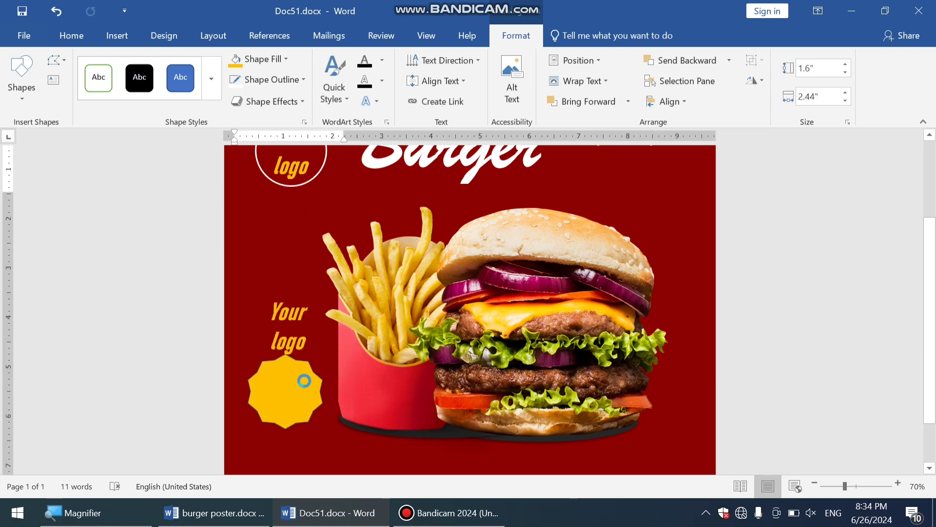
key(ctrl+z)
click(298, 422)
click(362, 360)
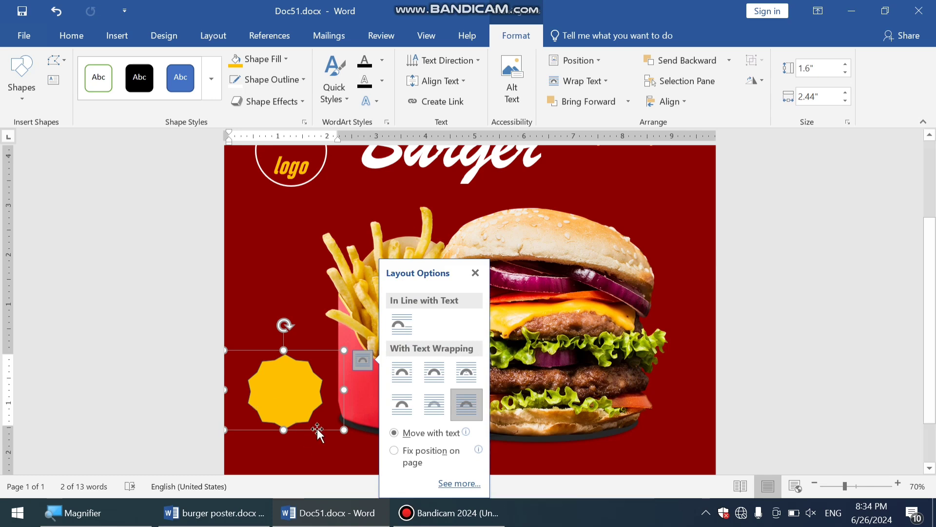
key(ctrl+v)
right_click(246, 375)
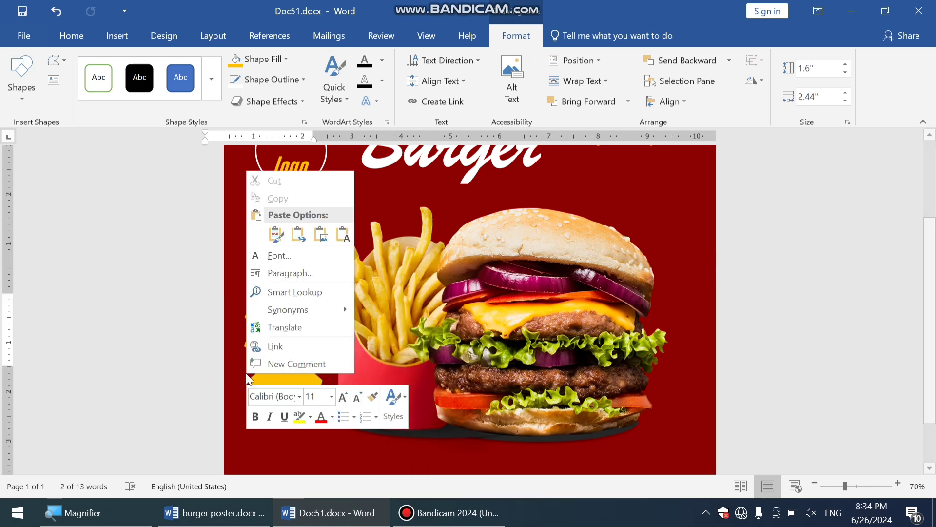
click(246, 377)
click(250, 382)
scroll(252, 390, down, 1)
Bring the copied "Your logo" text box to the front of the other objects.
right_click(246, 397)
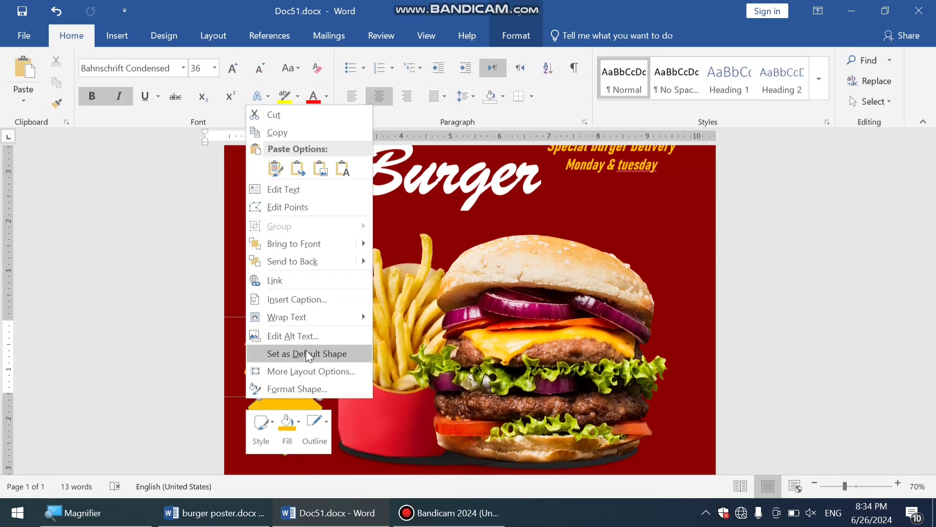
mouse_move(334, 321)
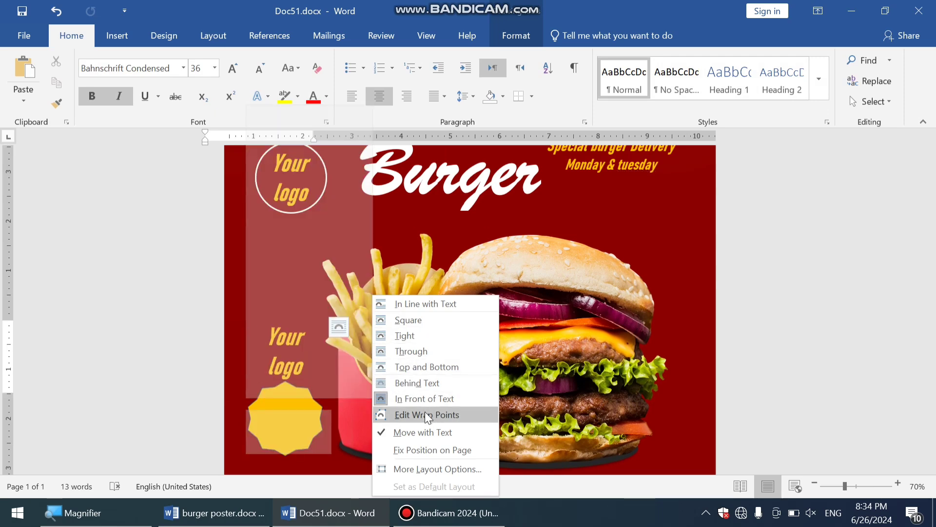
mouse_move(345, 249)
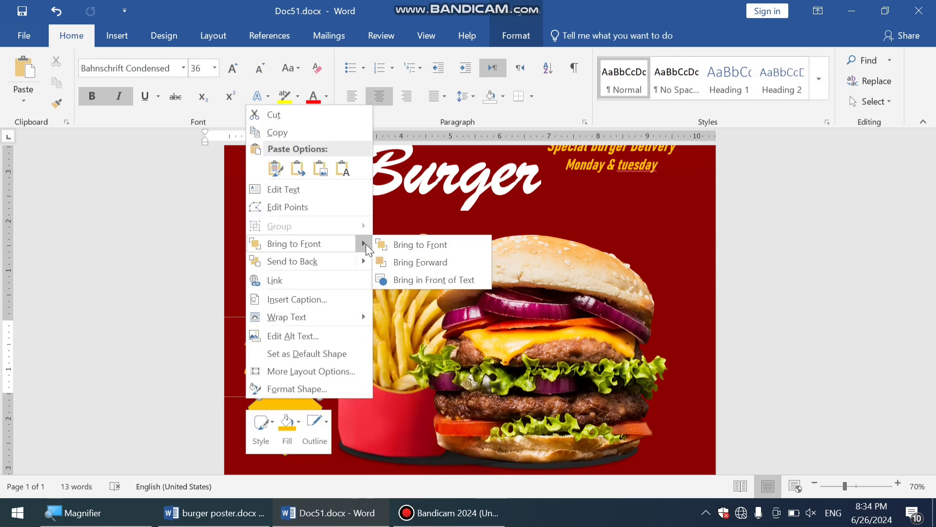
click(411, 250)
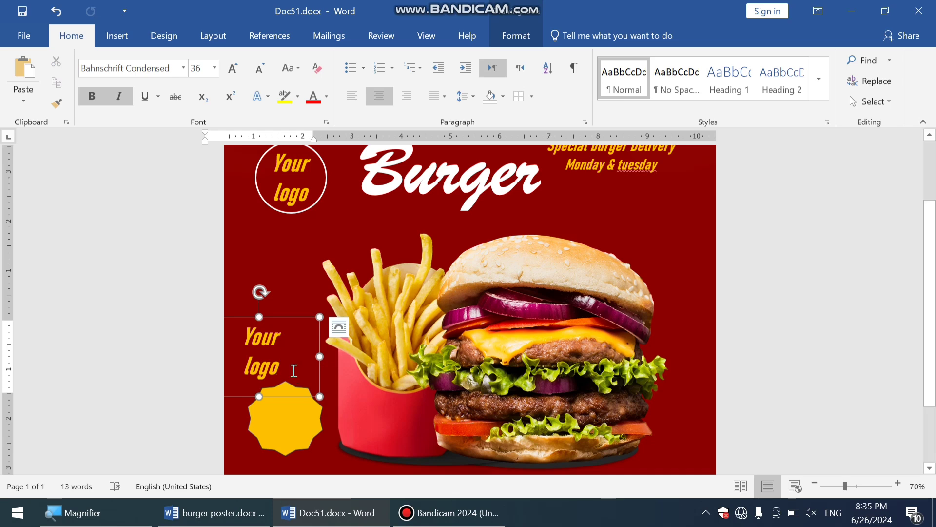
Color the copied "Your logo" text white and move its text box onto the golden star.
drag(294, 370, 245, 328)
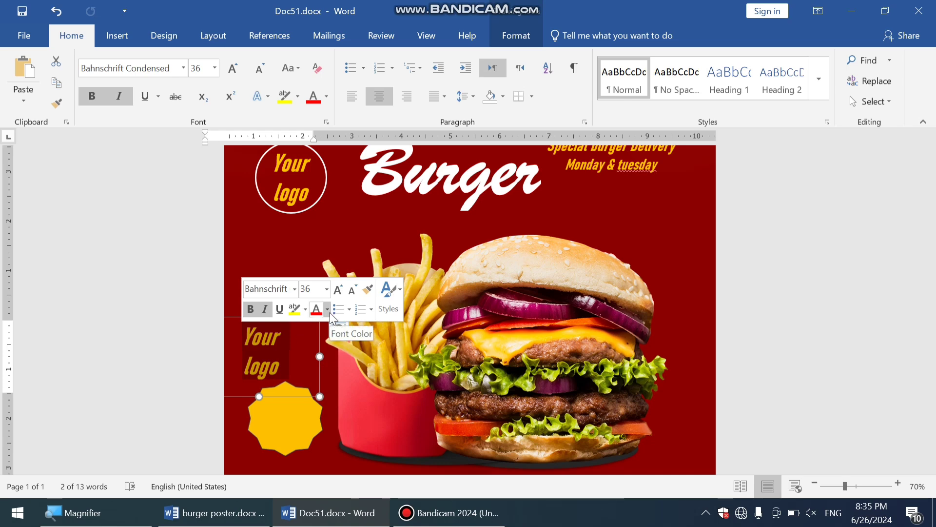
drag(249, 357, 261, 414)
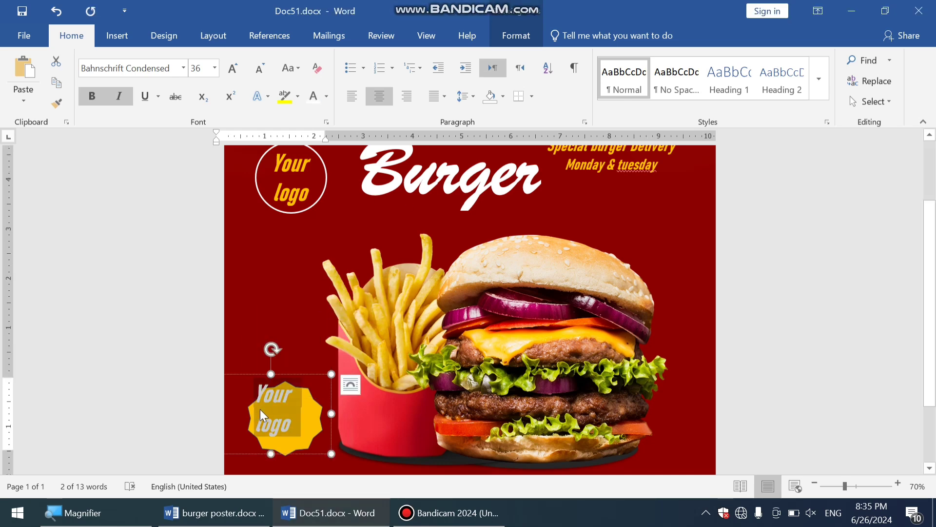
Move the white "Your logo" text box slightly so that its text sits centered on the golden star.
click(315, 460)
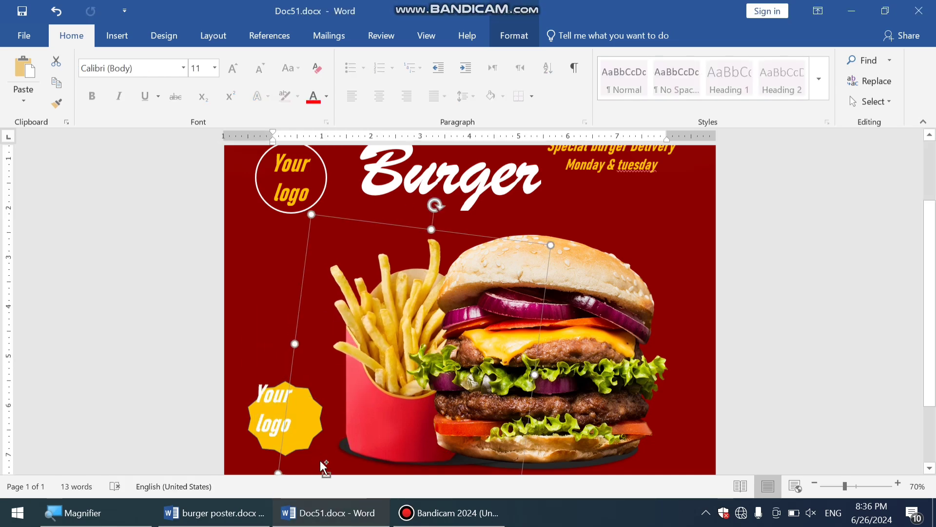
ctrl+scroll(322, 467, up, 3)
scroll(244, 390, down, 3)
click(189, 360)
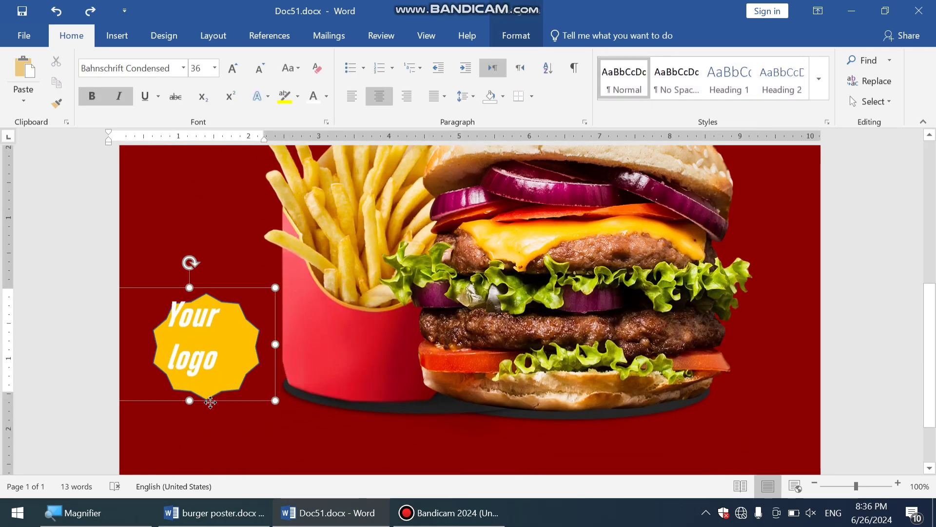
drag(210, 402, 222, 408)
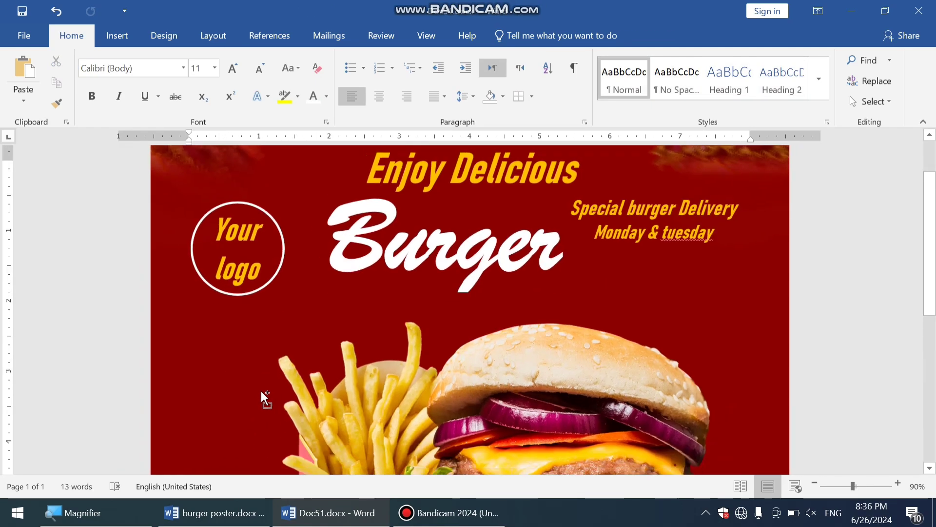
Draw a rounded rectangle about 3.04" by 0.76" in the poster's lower right corner and round its ends fully.
ctrl+scroll(616, 459, down, 3)
ctrl+scroll(617, 460, up, 3)
scroll(710, 449, down, 5)
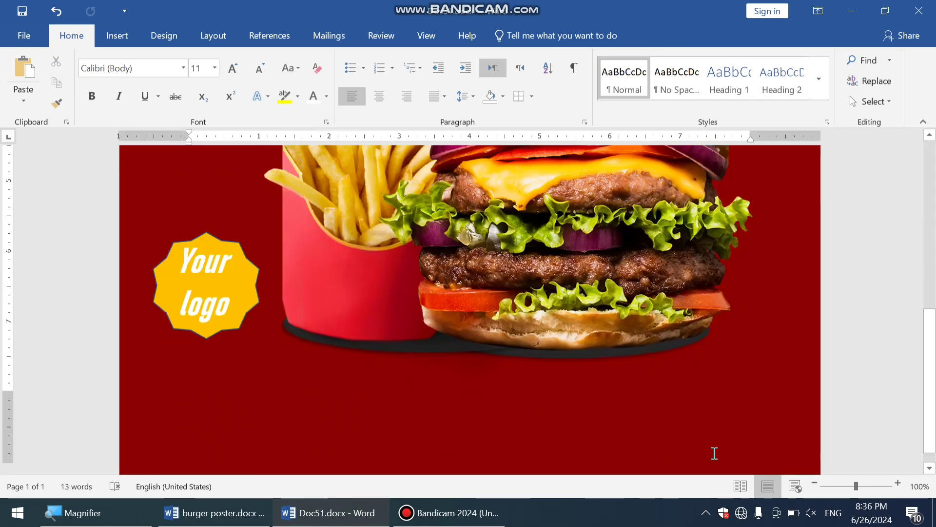
click(117, 36)
click(165, 101)
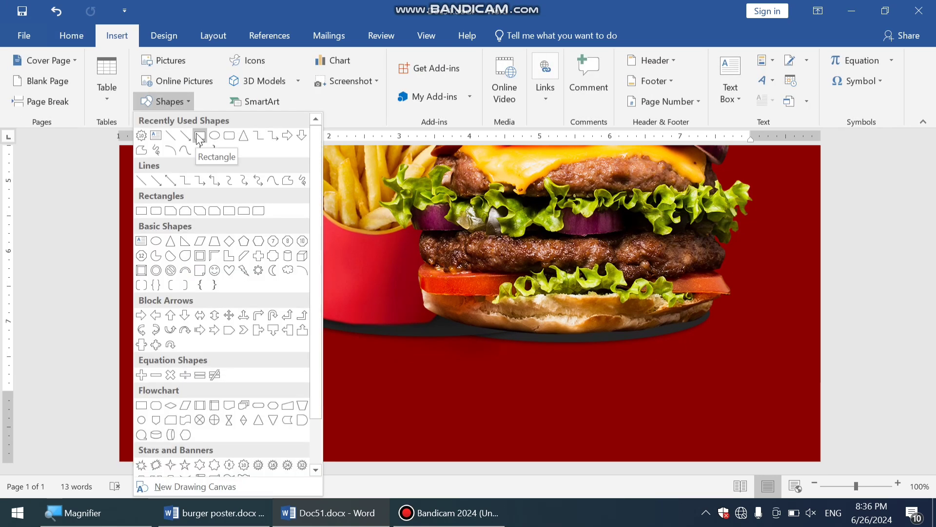
key(super+plus)
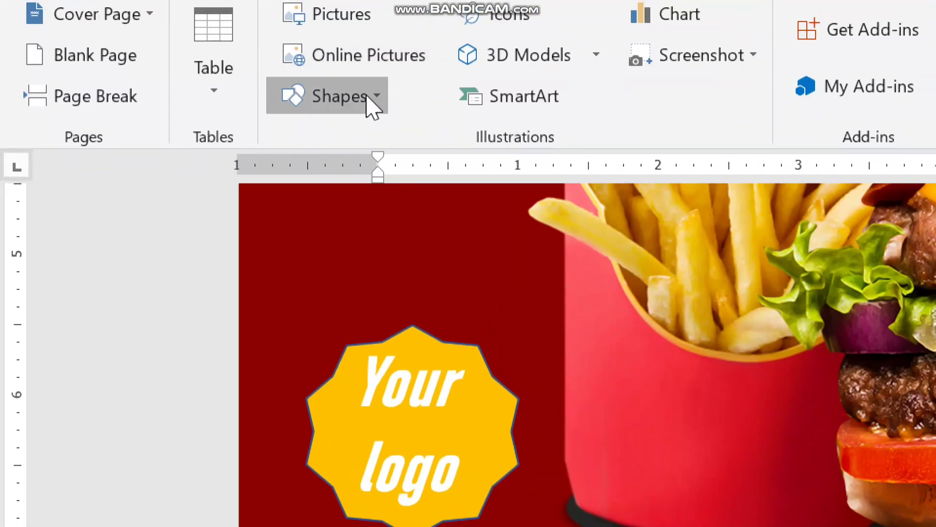
click(184, 101)
click(450, 173)
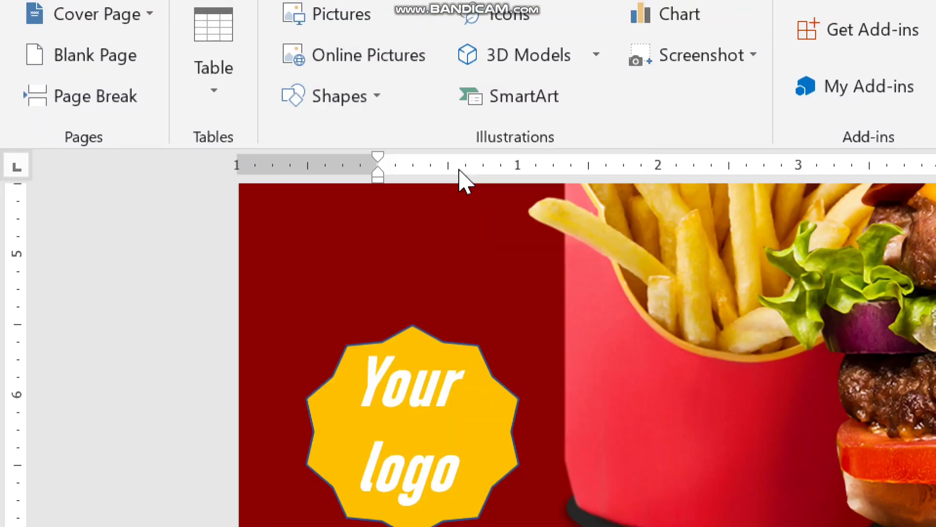
key(super+minus)
drag(590, 396, 803, 449)
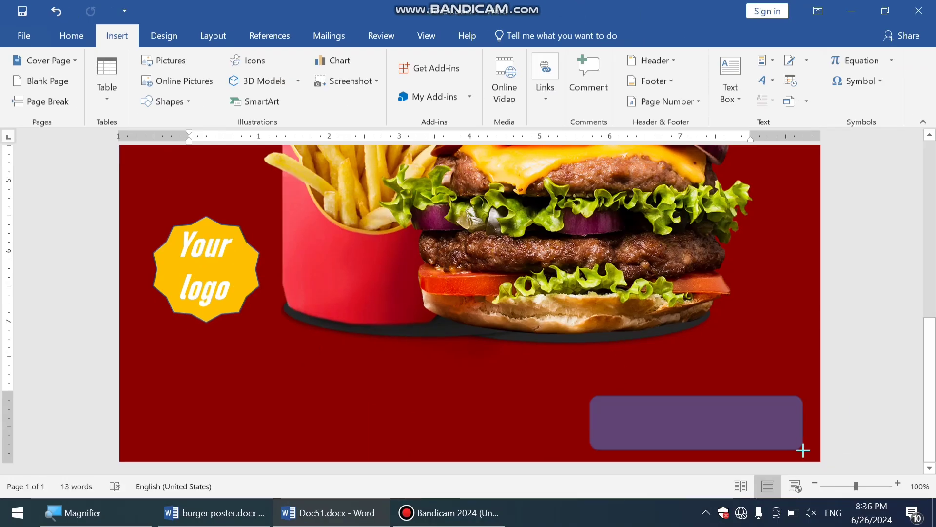
drag(601, 397, 615, 398)
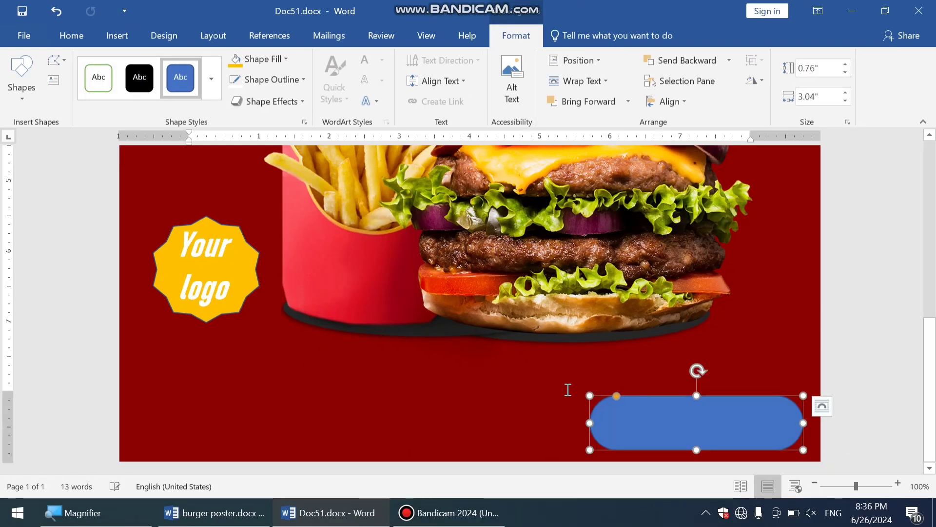
Remove the rounded rectangle's fill and give it a white outline with a heavier line weight.
click(266, 80)
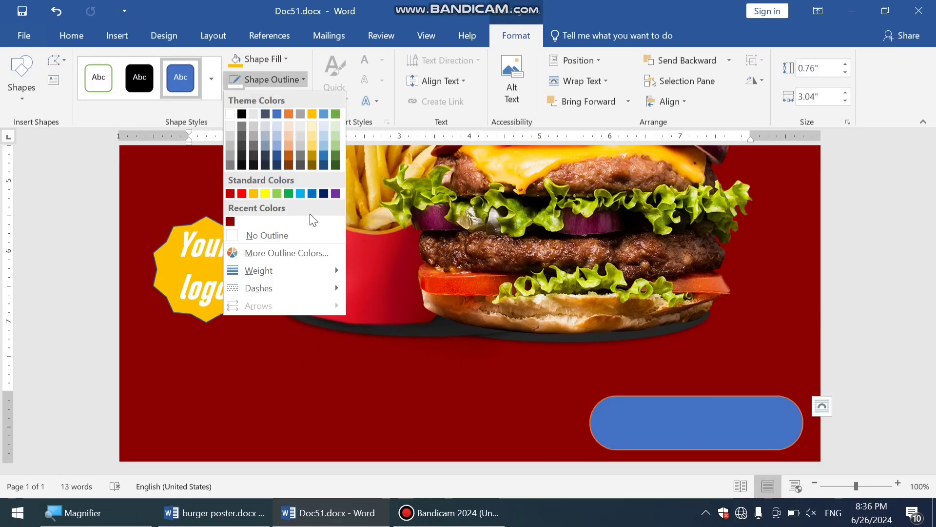
click(268, 62)
click(263, 214)
click(257, 82)
click(230, 114)
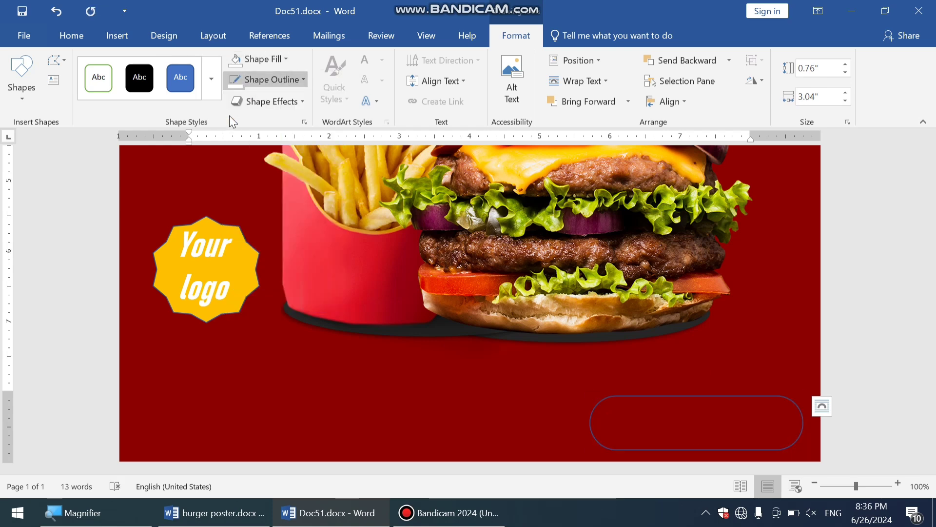
click(267, 79)
mouse_move(292, 270)
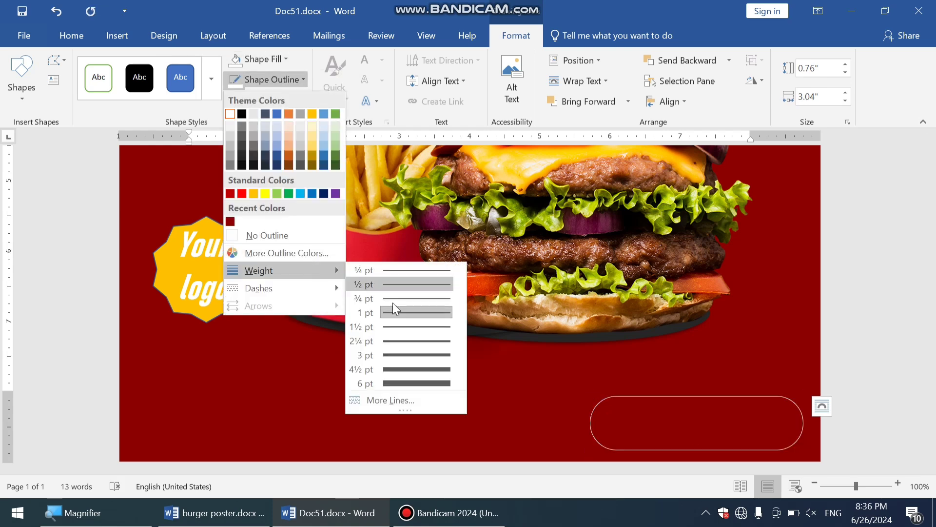
click(410, 347)
Copy the white "Your logo" text box onto the rounded rectangle, widen it to about 4.25" and shift it left.
scroll(663, 429, up, 2)
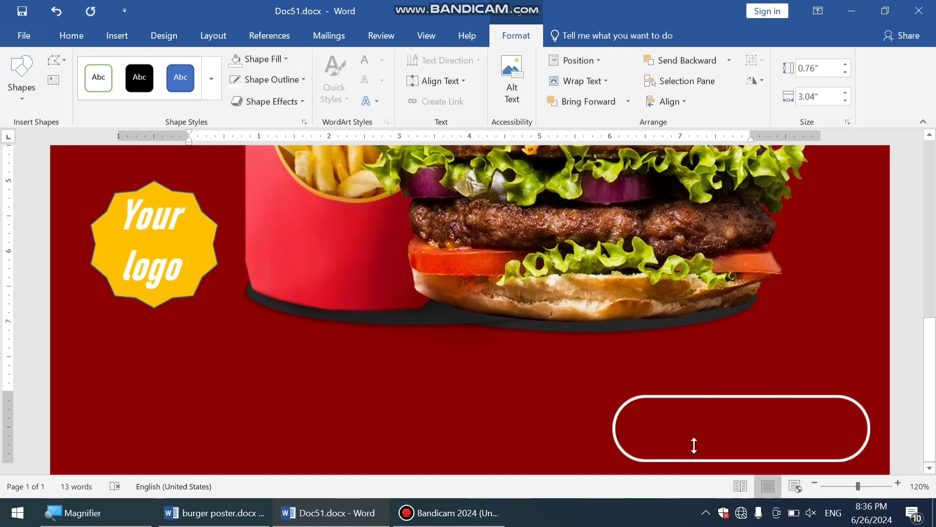
click(179, 274)
drag(198, 320, 793, 471)
scroll(751, 419, down, 3)
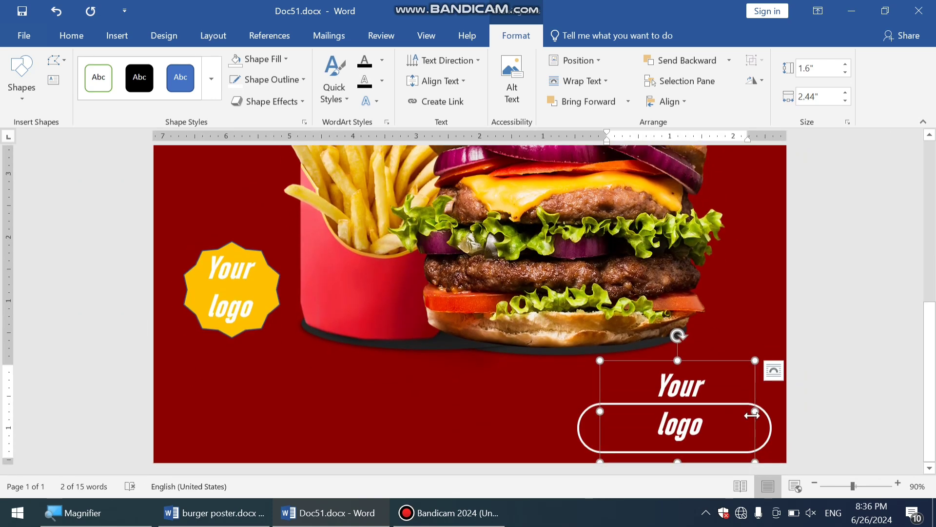
drag(754, 411, 868, 410)
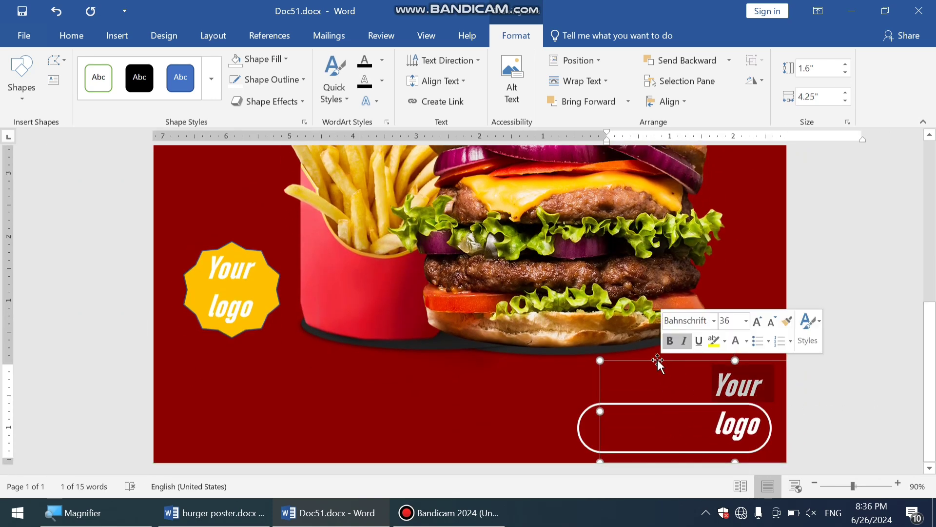
drag(658, 359, 548, 372)
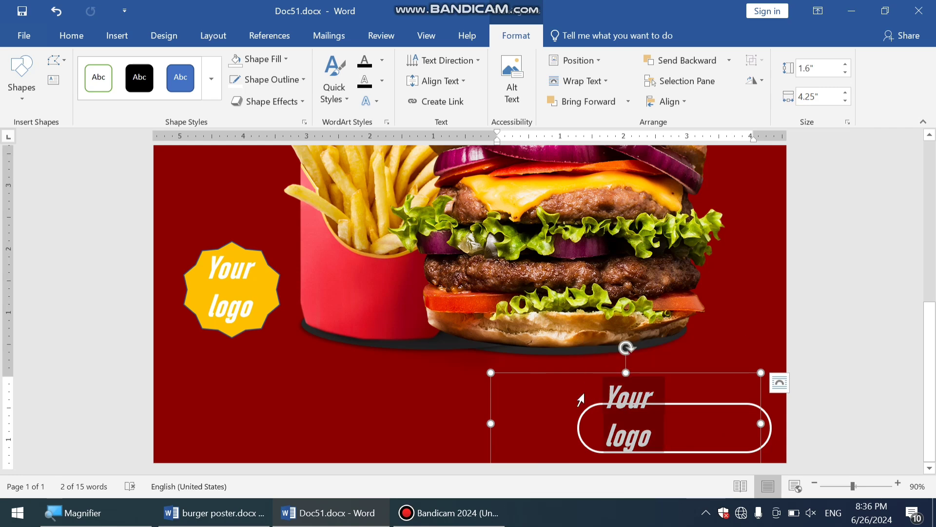
Replace the copied text with "Order Now", reduce its box height to about 0.86" and move it onto the rounded rectangle.
text(Order Now)
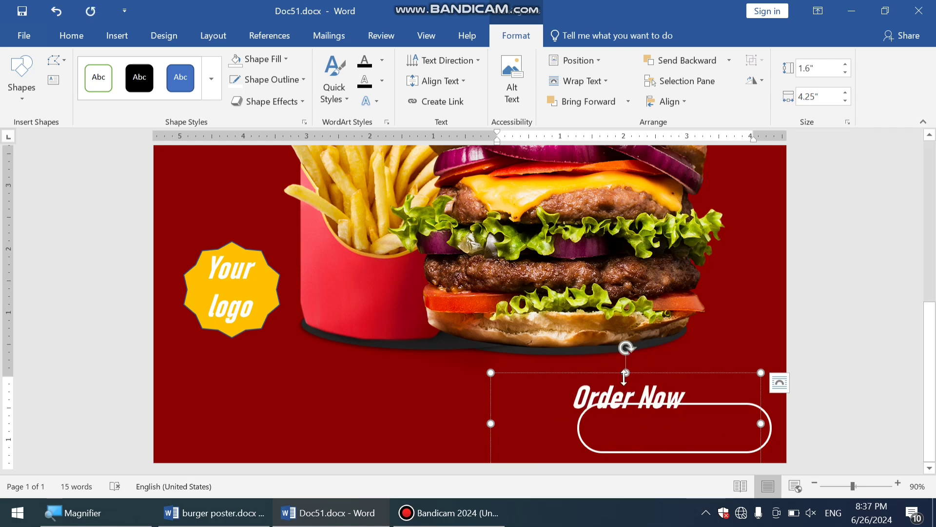
drag(624, 373, 625, 418)
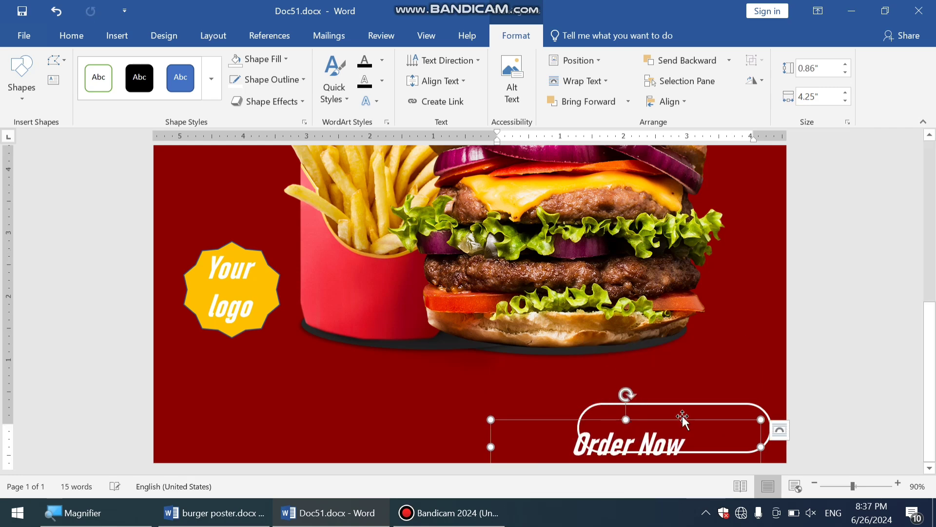
drag(683, 416, 735, 398)
Color "Order Now" golden orange, enlarge it to 48 pt and center it inside the rounded rectangle.
drag(738, 430, 655, 402)
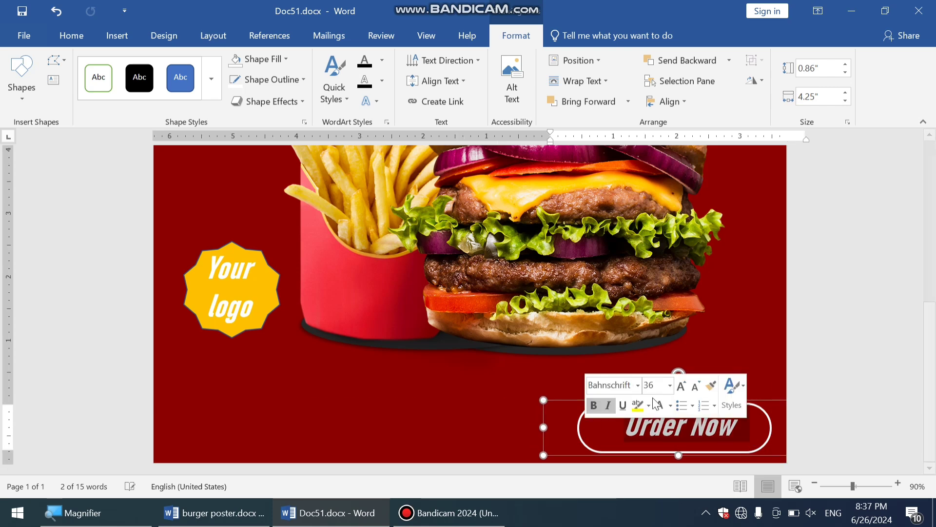
click(671, 405)
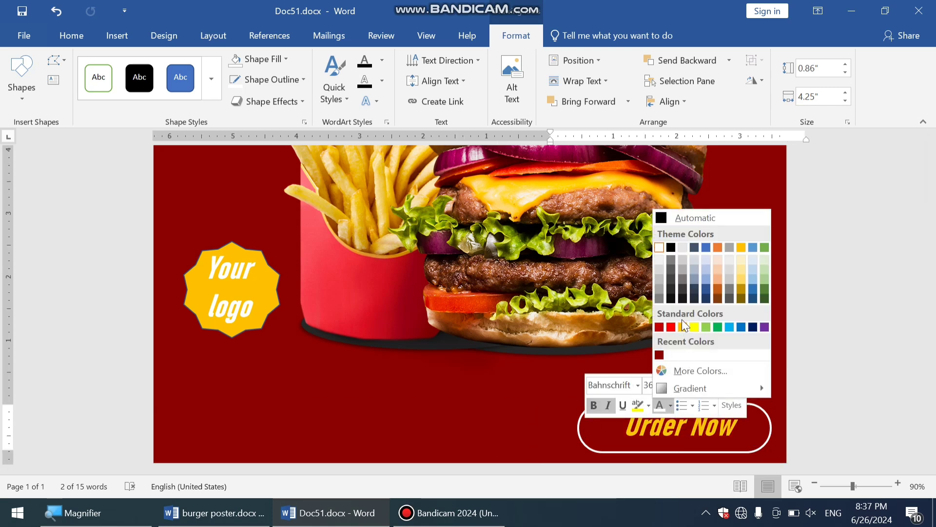
click(682, 320)
click(681, 385)
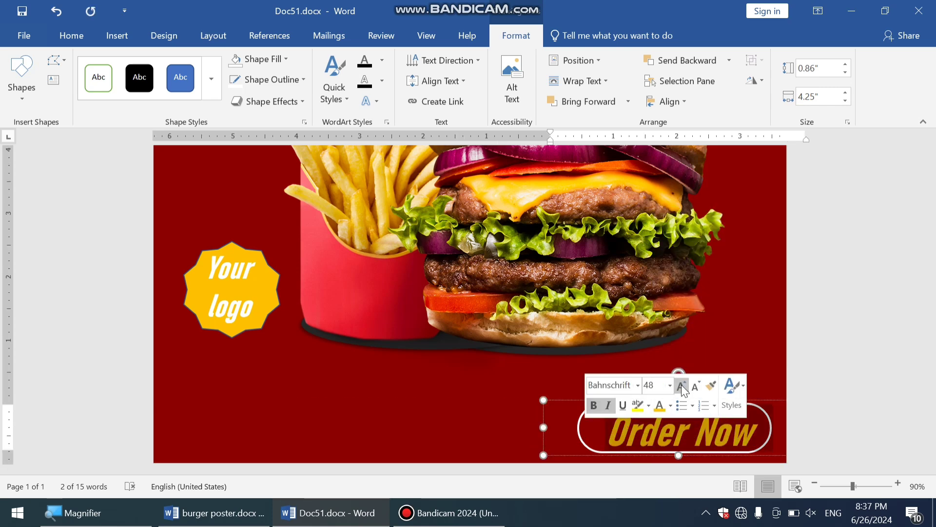
click(569, 402)
drag(568, 401, 562, 397)
click(507, 426)
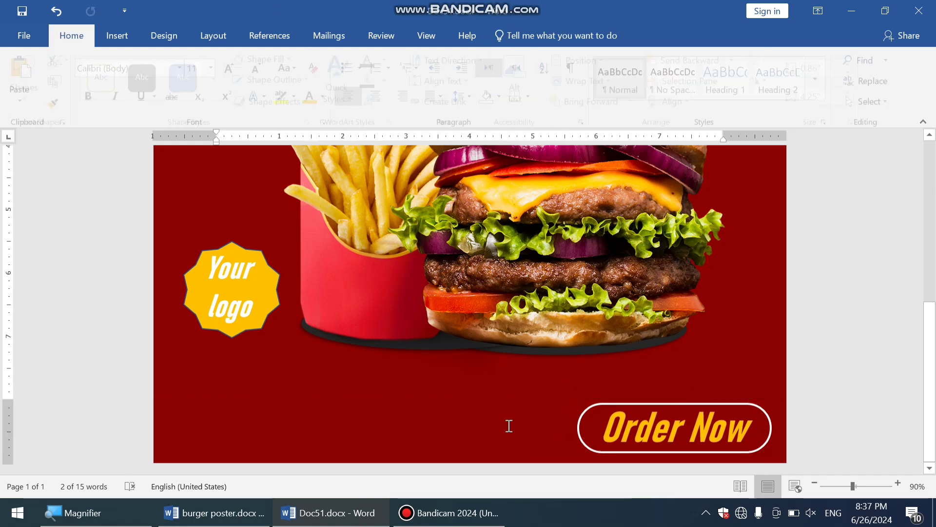
Paste the QR code and the contact text box, and place them side by side below the golden star.
scroll(508, 426, down, 5)
scroll(473, 385, up, 6)
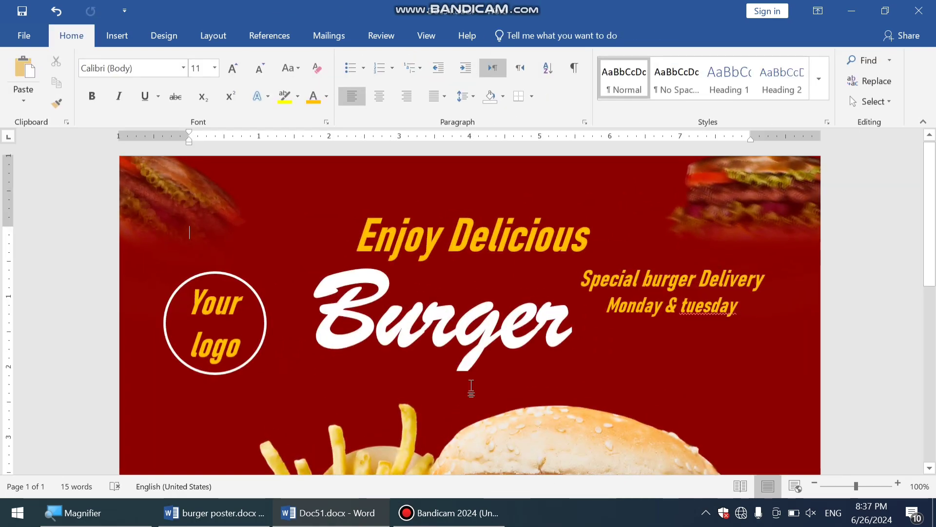
scroll(471, 385, down, 6)
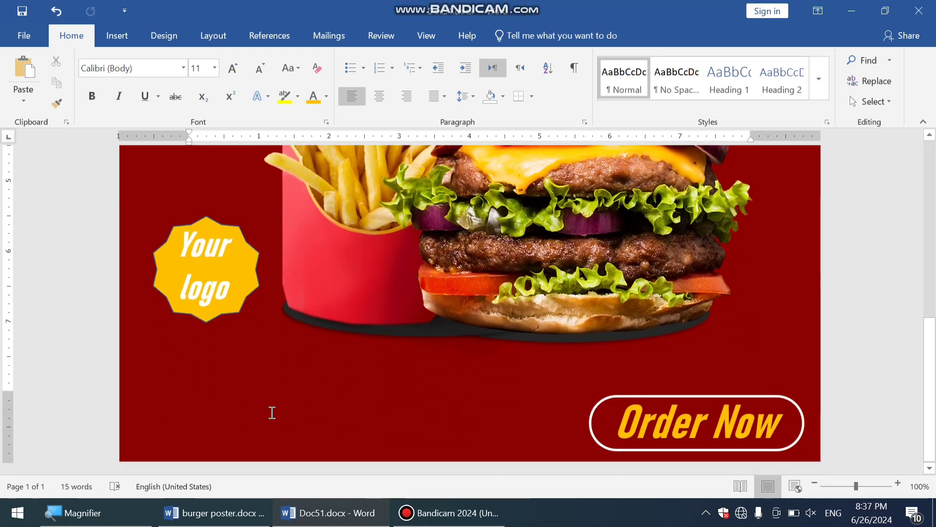
key(ctrl+v)
scroll(317, 391, down, 7)
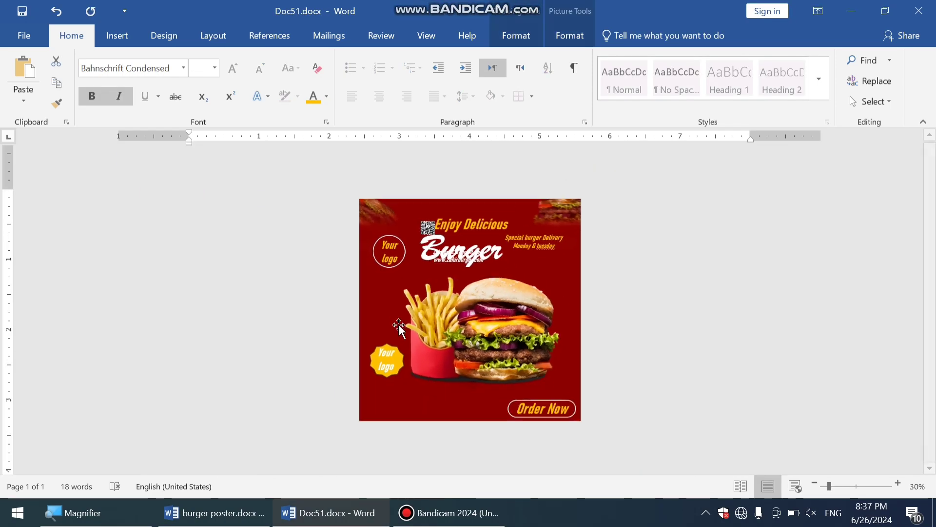
scroll(467, 419, up, 7)
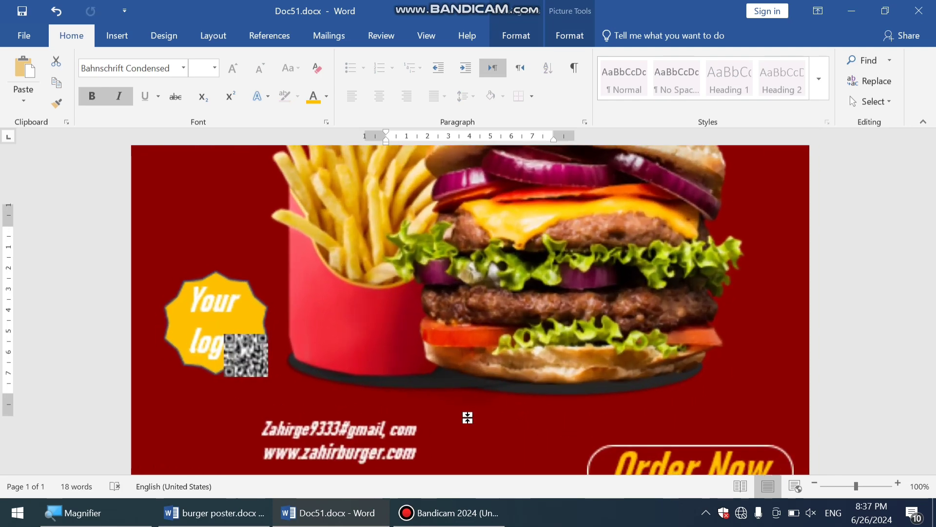
drag(293, 339, 295, 361)
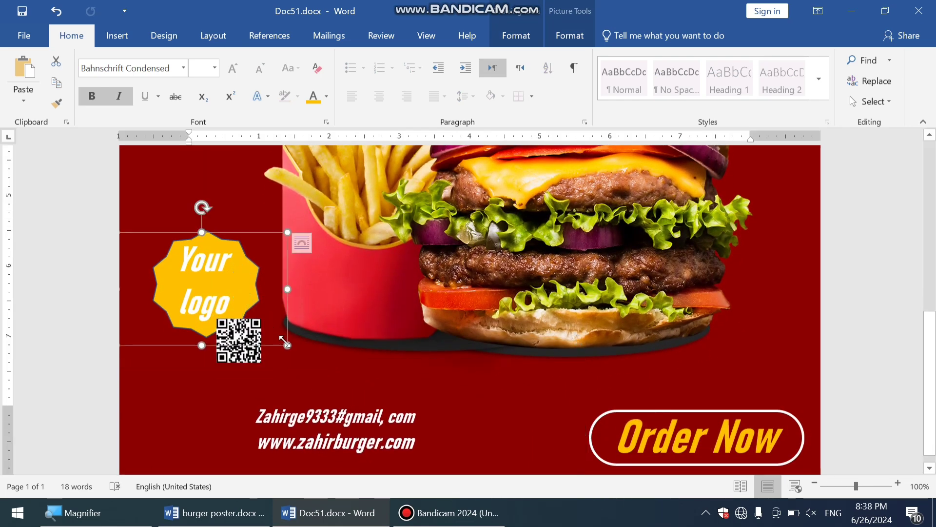
click(249, 344)
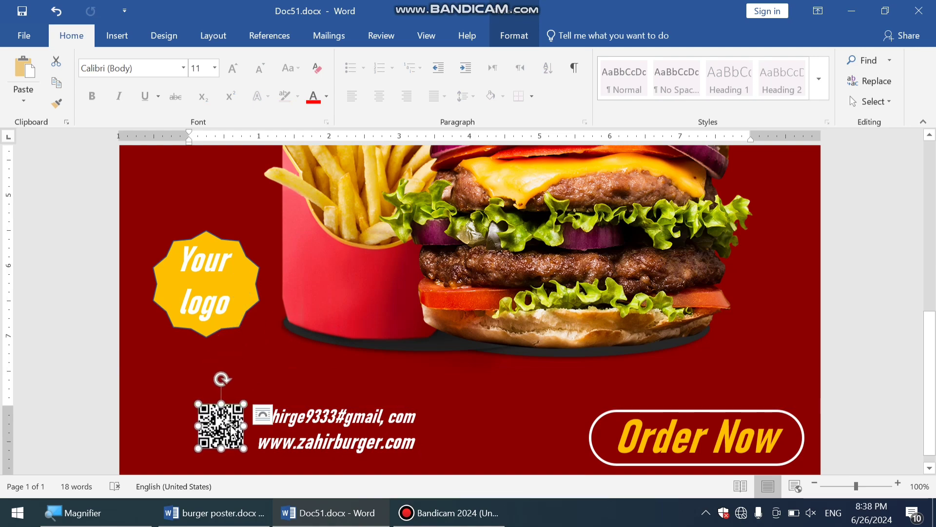
Move the burger picture slightly up and to the left, off its dark shadow ellipse.
click(288, 393)
scroll(292, 385, down, 5)
scroll(443, 366, up, 6)
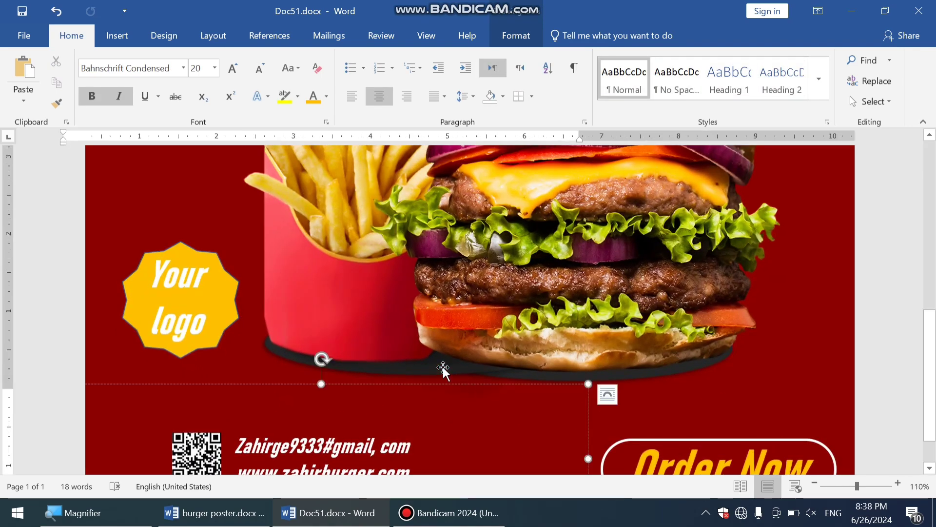
click(443, 366)
click(356, 368)
drag(374, 361, 365, 327)
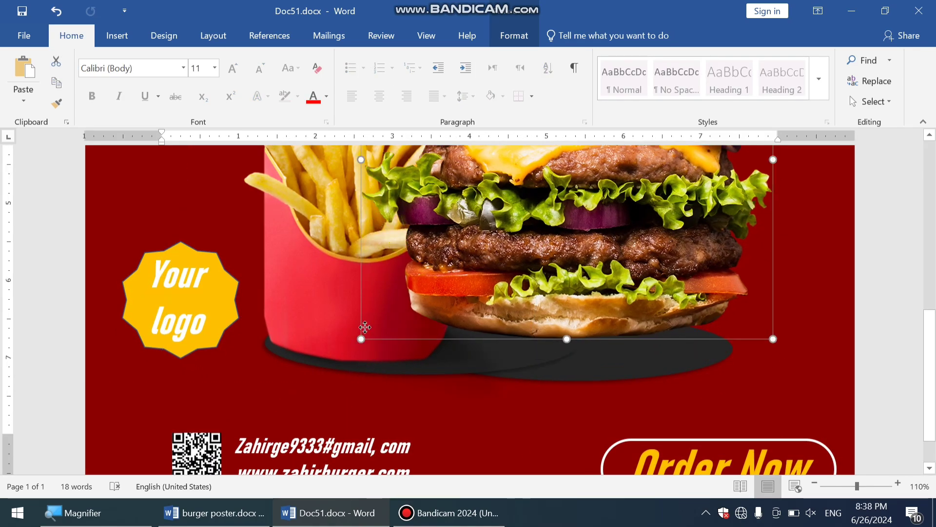
Shift the fries picture to the left of the burger and adjust its placement over the dark shadow ellipse.
scroll(364, 327, up, 3)
scroll(452, 324, down, 4)
drag(458, 317, 408, 300)
scroll(520, 322, up, 5)
scroll(517, 331, down, 4)
drag(503, 343, 500, 336)
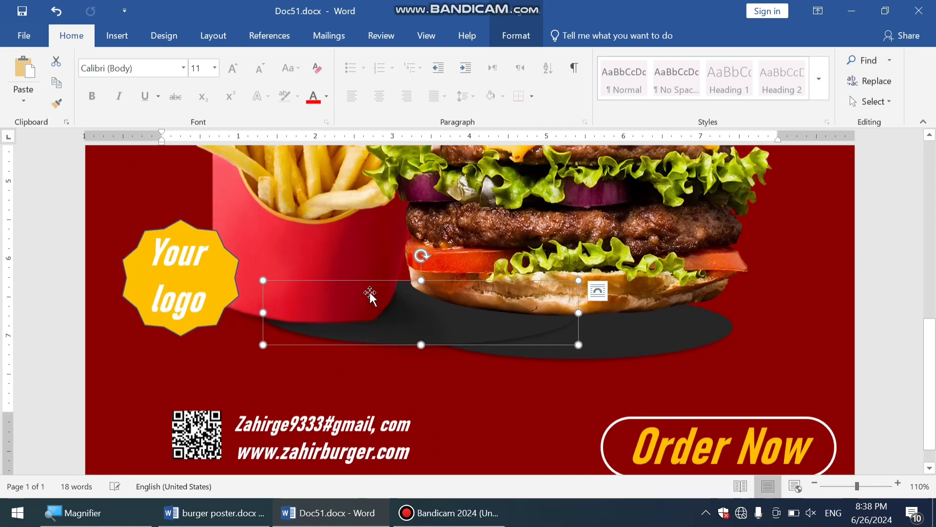
drag(357, 277, 378, 298)
scroll(379, 298, up, 5)
scroll(378, 298, down, 4)
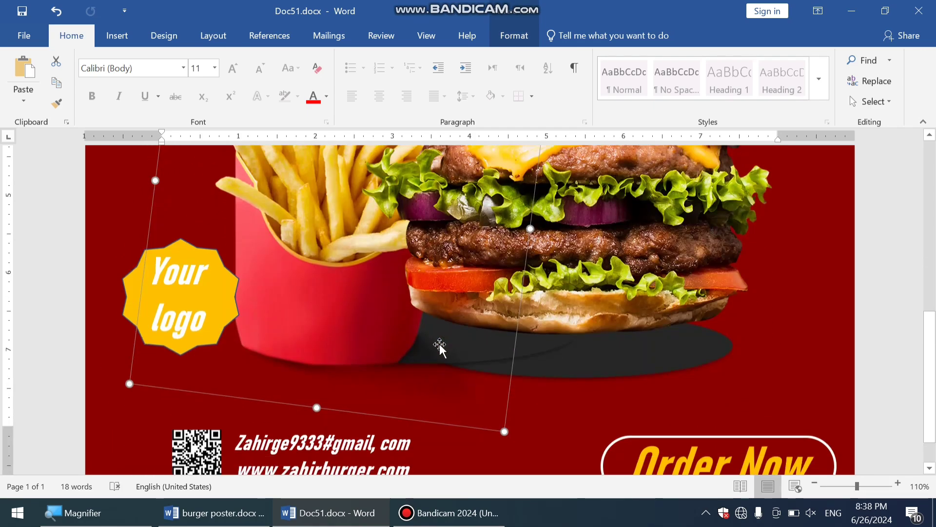
Lower the burger picture back onto its shadow ellipse and nudge the fries picture closer beside it.
drag(563, 307, 563, 313)
scroll(563, 313, up, 5)
scroll(354, 353, down, 5)
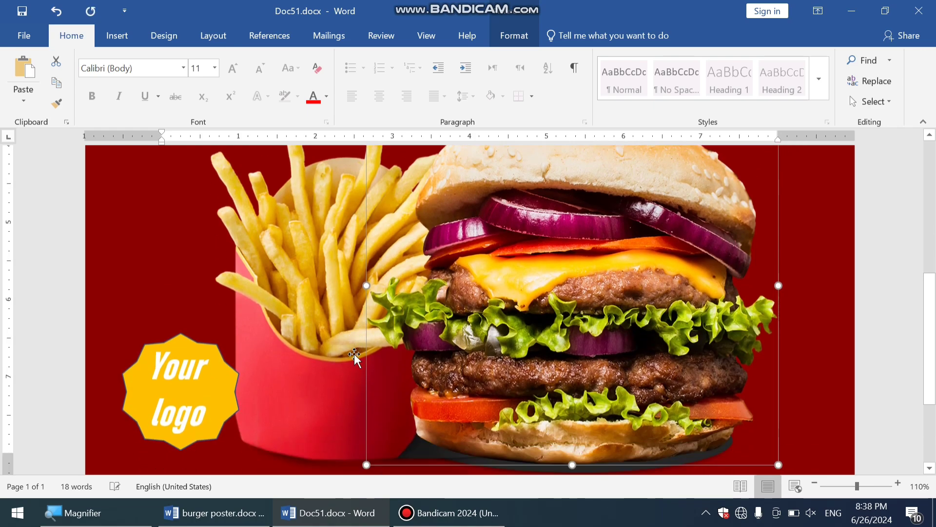
drag(339, 328, 352, 318)
scroll(426, 426, up, 6)
scroll(442, 425, down, 9)
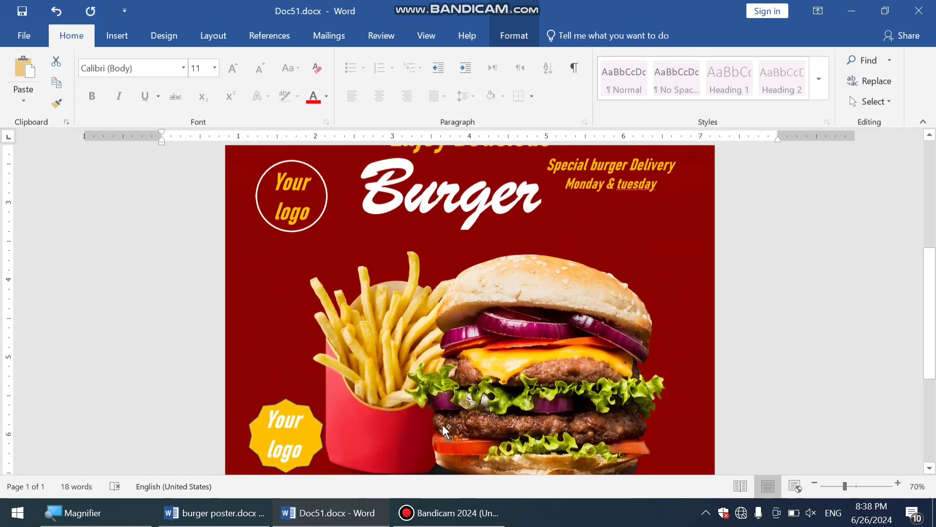
scroll(505, 355, up, 2)
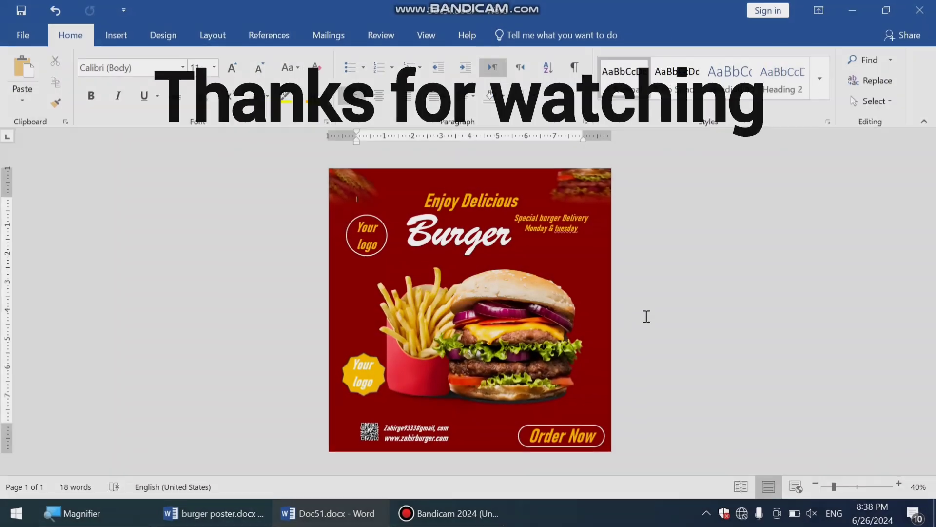